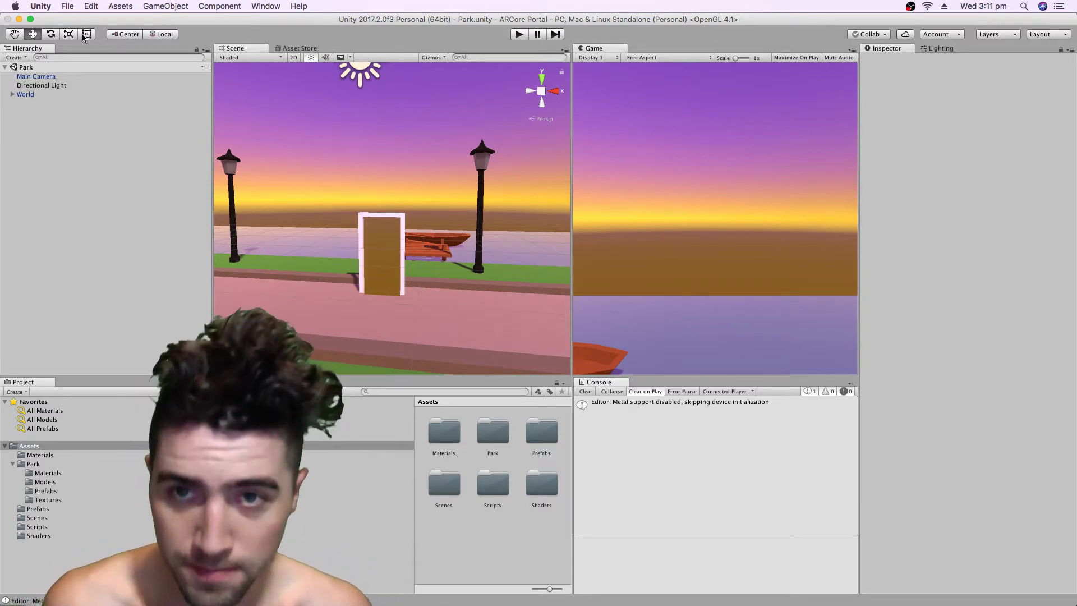
Step: Start a new empty scene in place of the Park scene and select the Main Camera
click(78, 12)
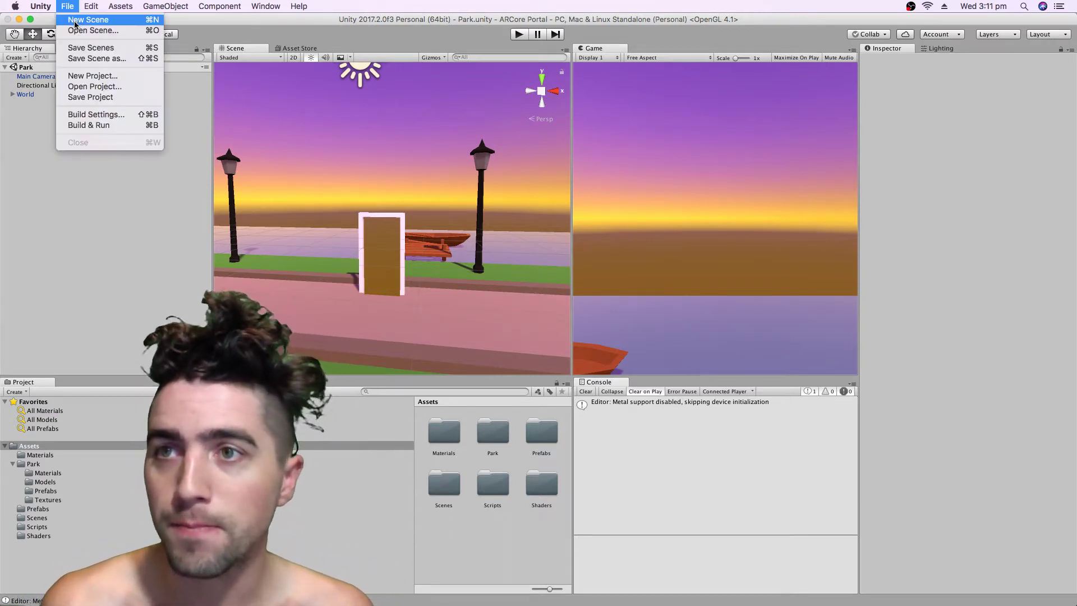
click(79, 22)
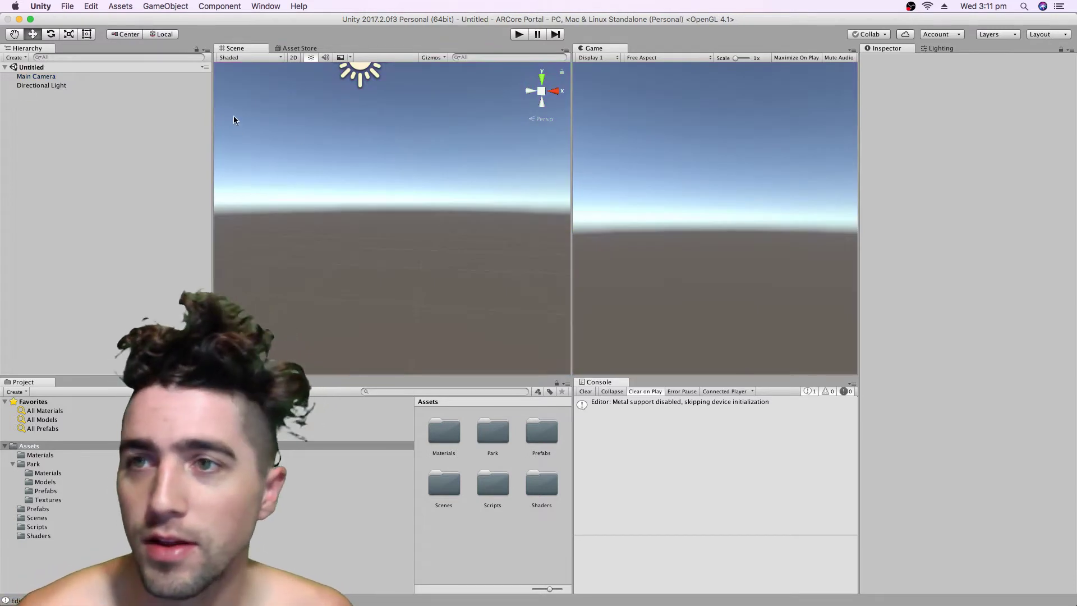
click(47, 76)
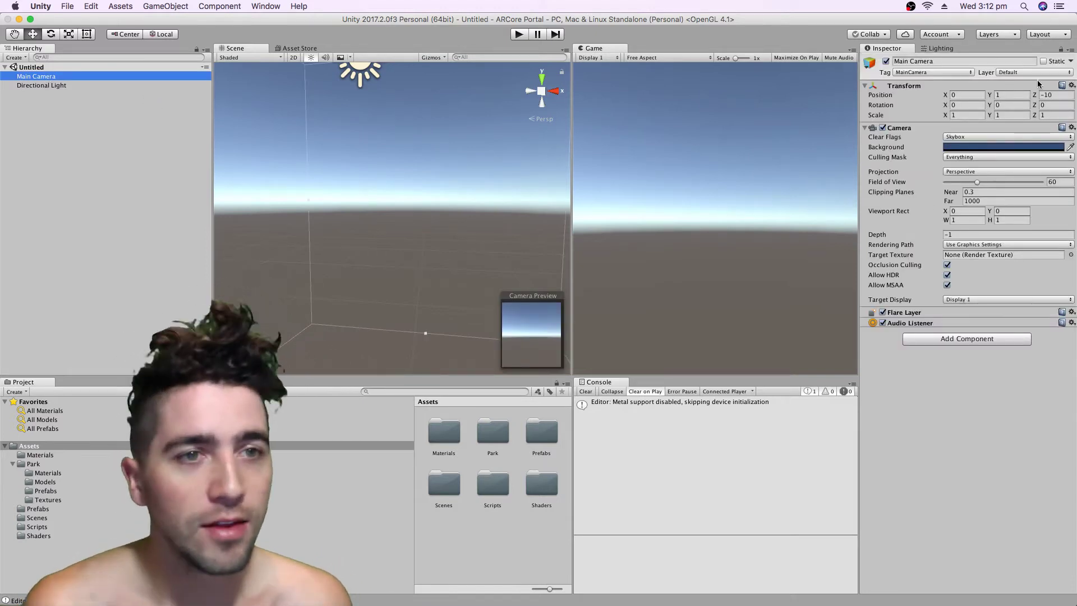
Step: Cycle the Main Camera's Clear Flags through Solid Color, Depth only and Don't Clear, ending on Skybox
click(975, 138)
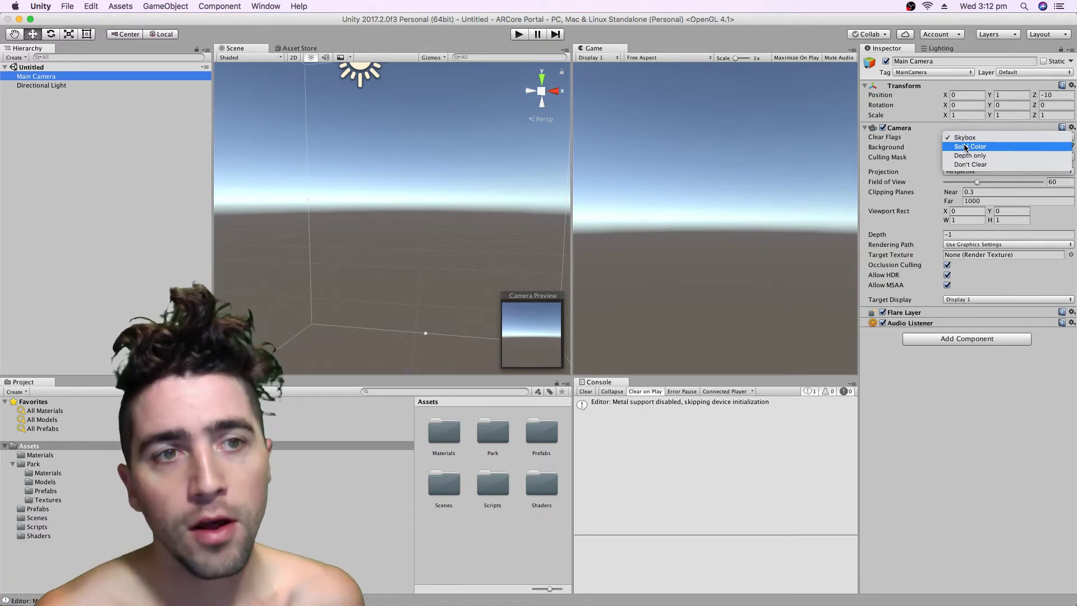
click(965, 146)
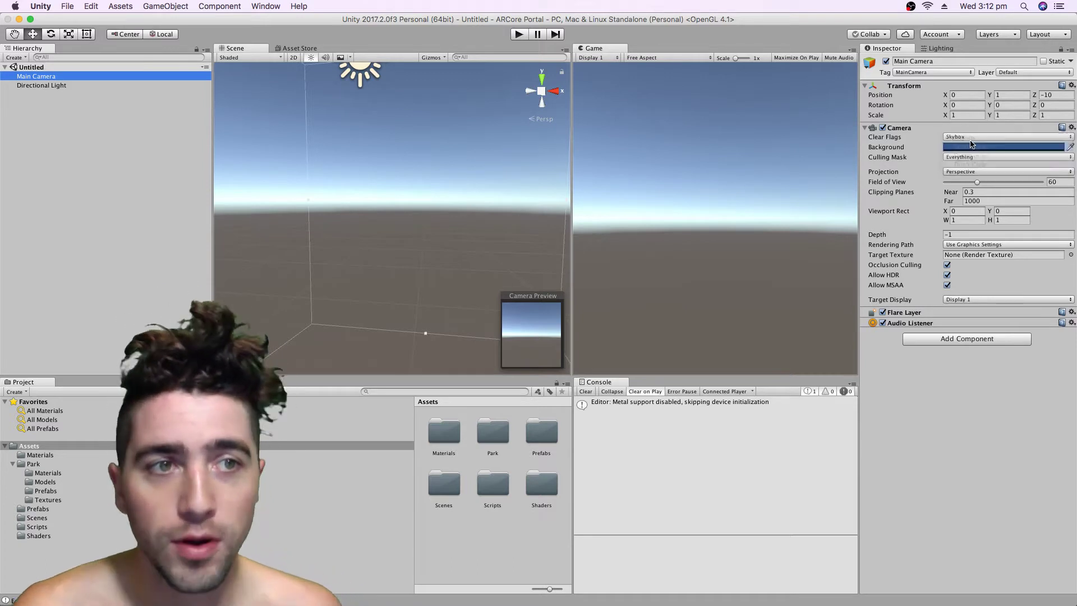
click(970, 139)
click(971, 146)
click(971, 139)
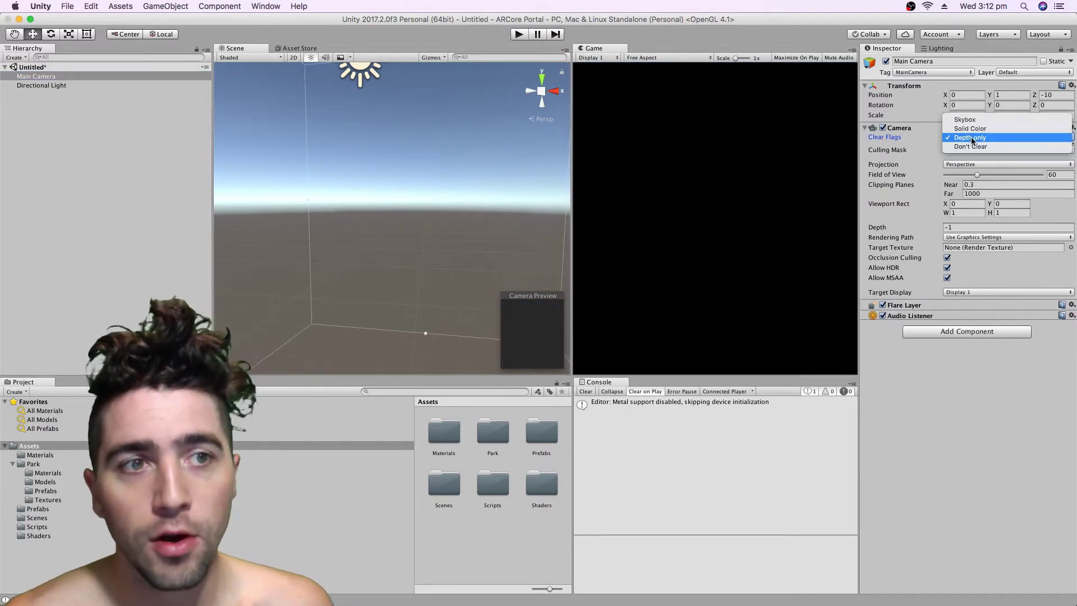
click(971, 146)
click(976, 137)
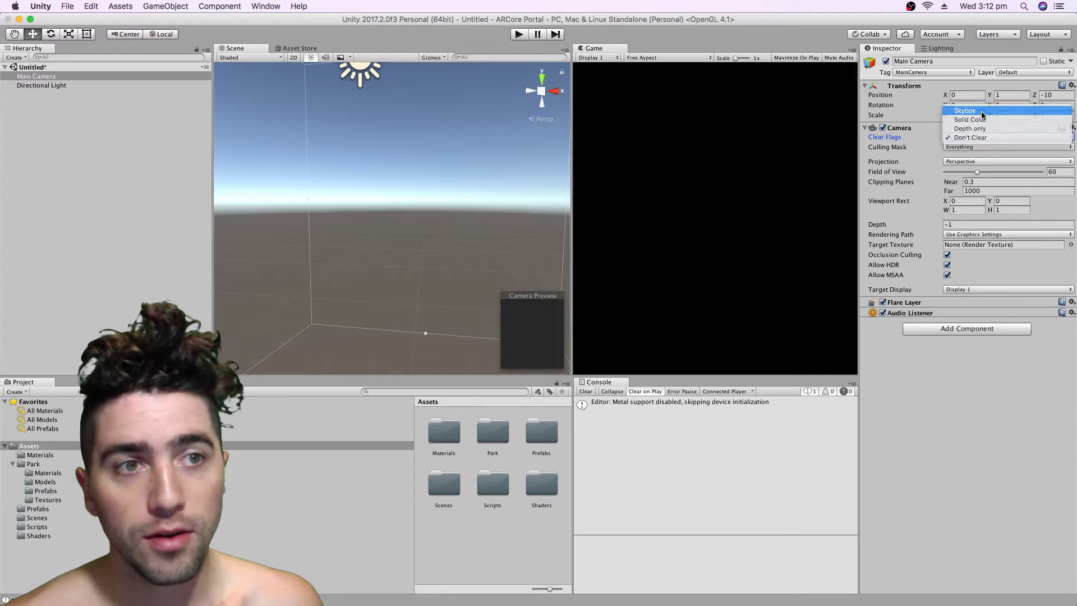
click(980, 111)
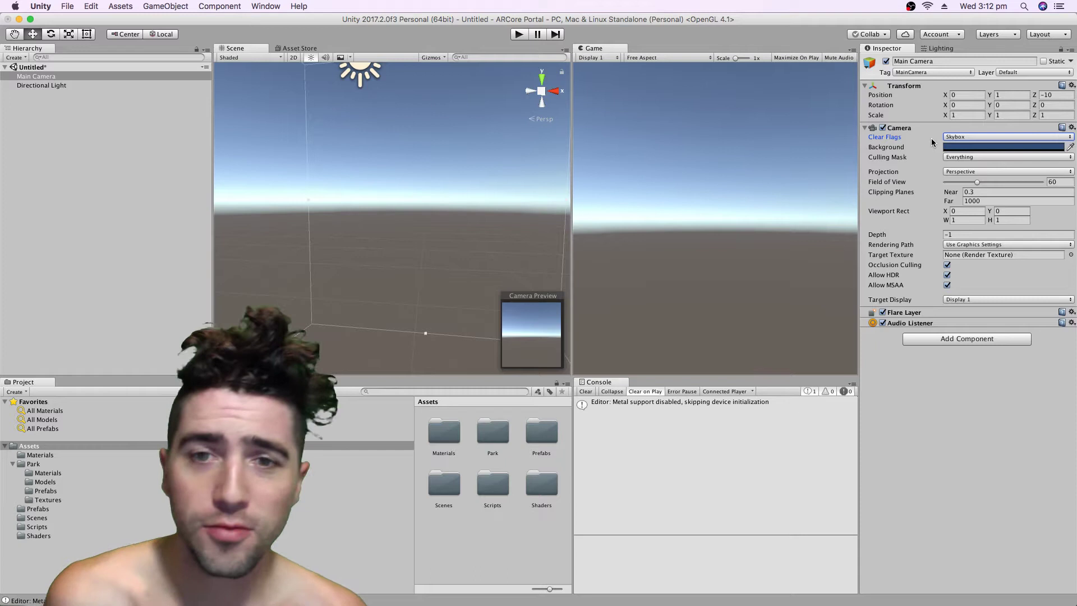
scroll(493, 197, down, 3)
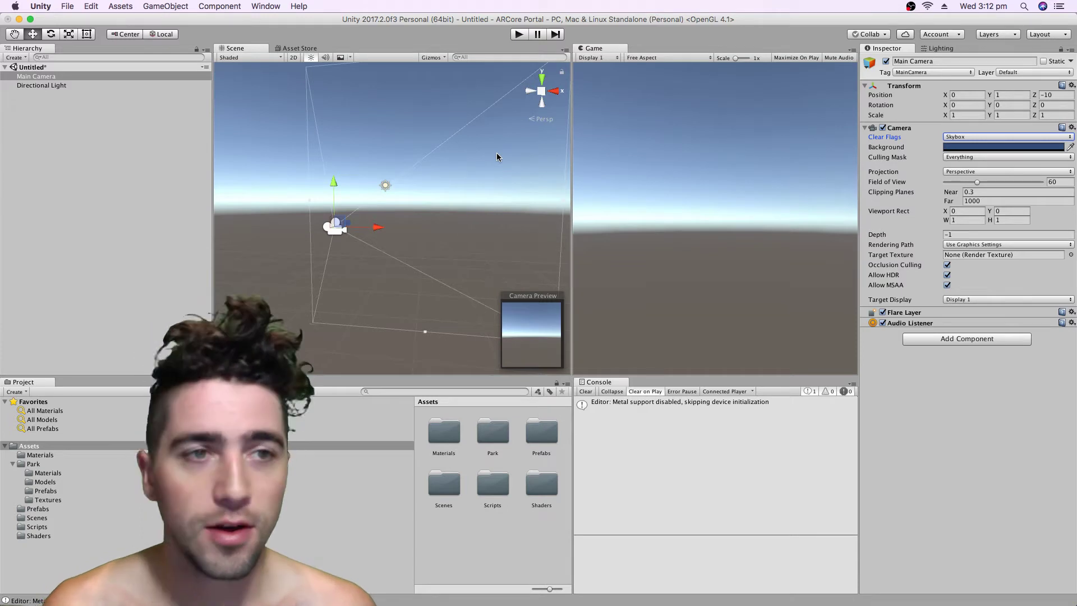
Step: Add a new camera and switch the Main Camera's Clear Flags to Solid Color
click(164, 6)
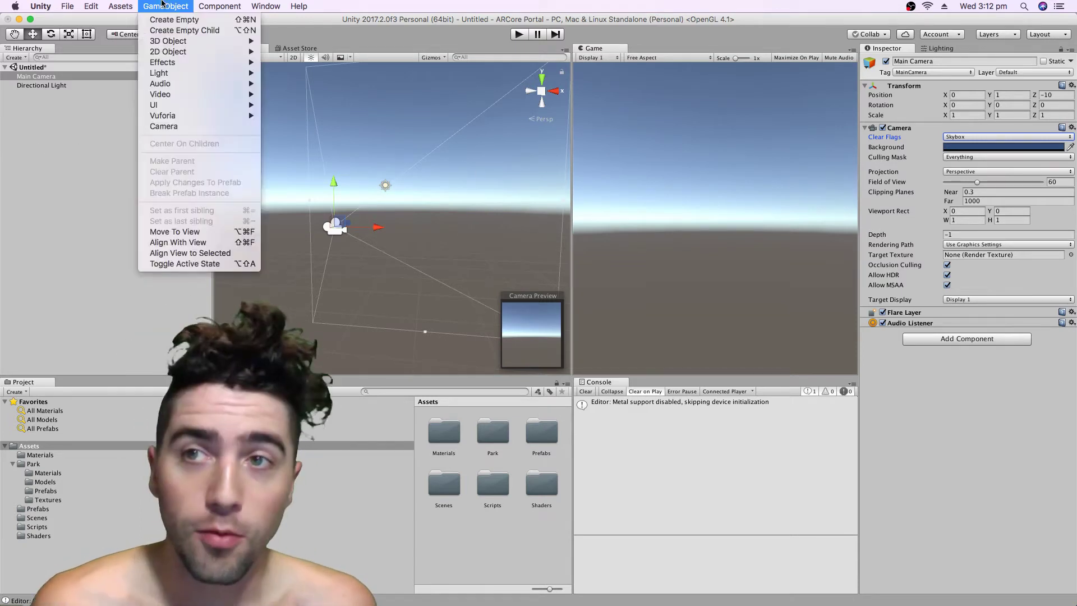
click(166, 260)
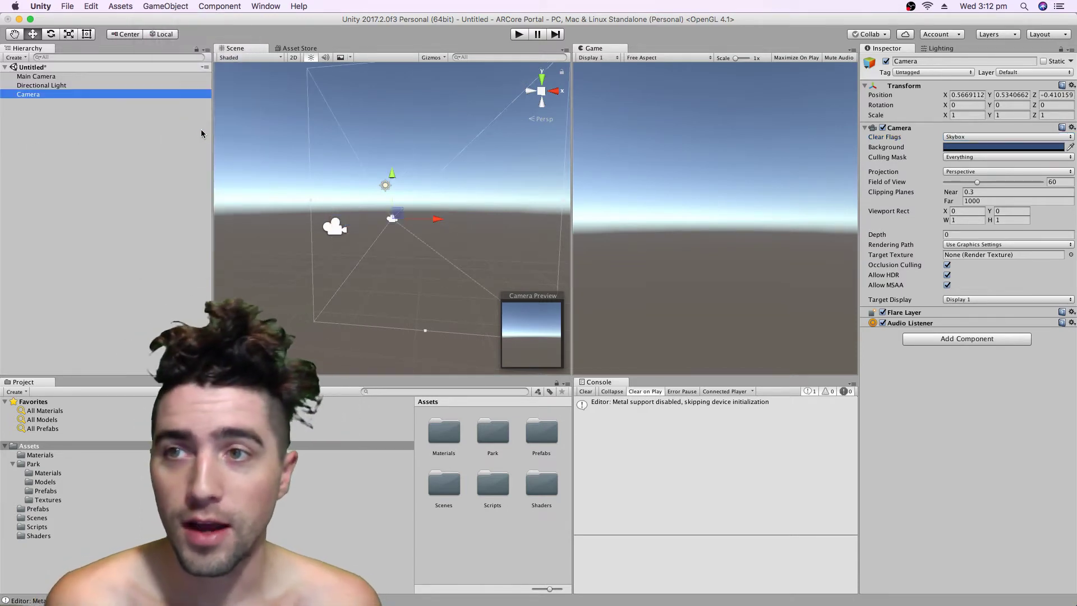
click(104, 76)
click(1013, 136)
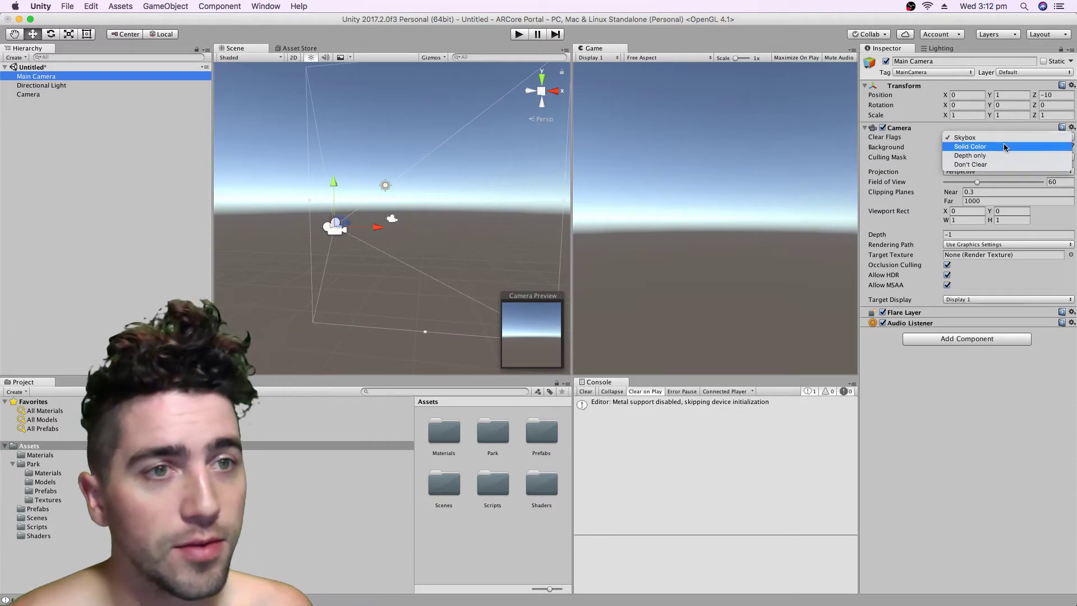
click(982, 140)
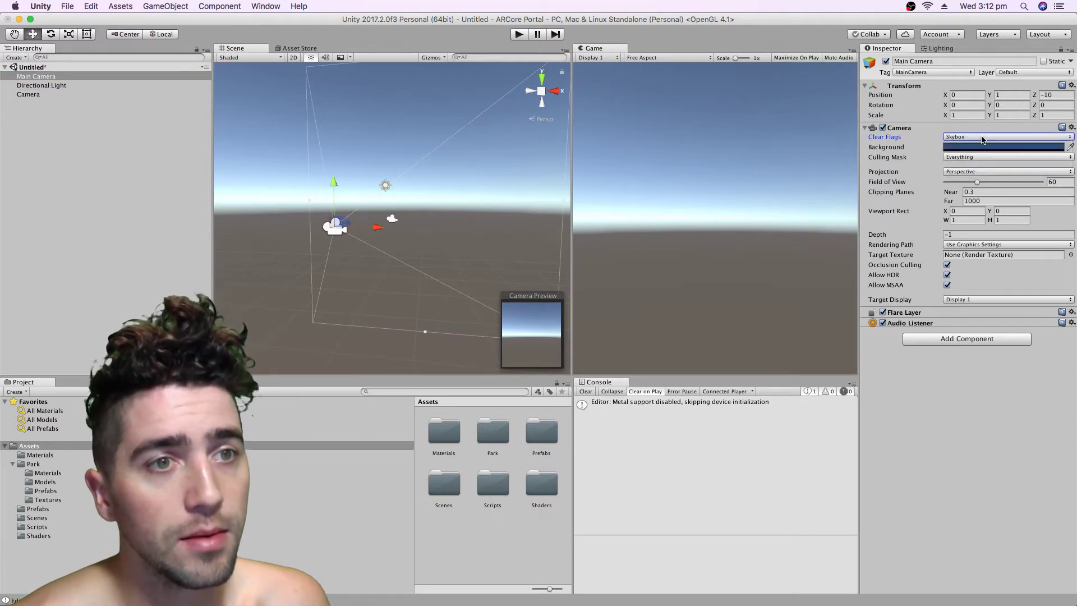
click(981, 138)
click(980, 149)
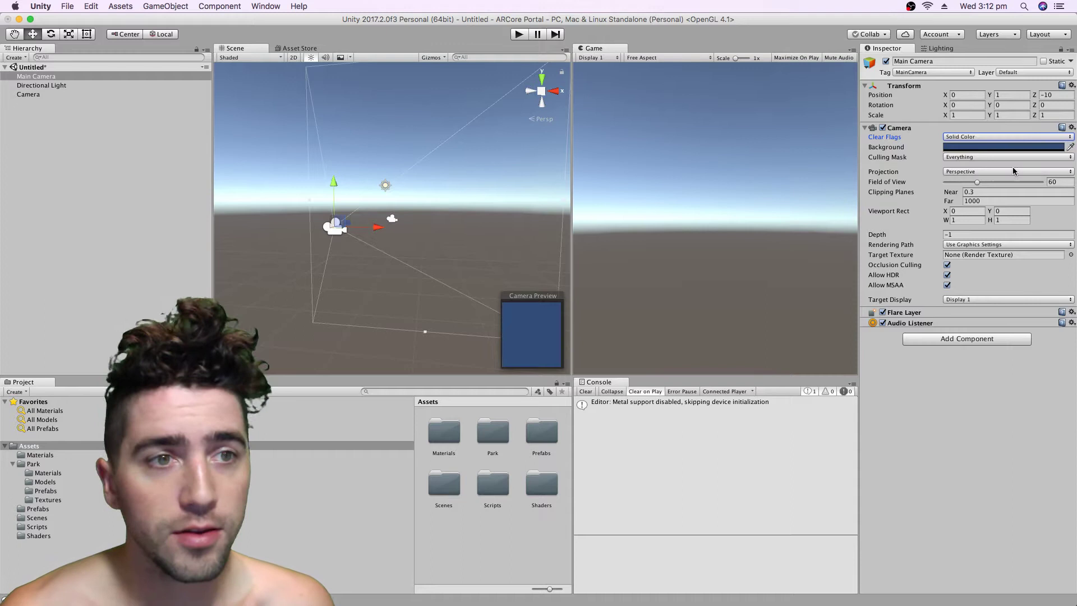
Step: Rename the new camera 'Skybox Camera' and reset its Transform to 0, 0, 0
click(28, 94)
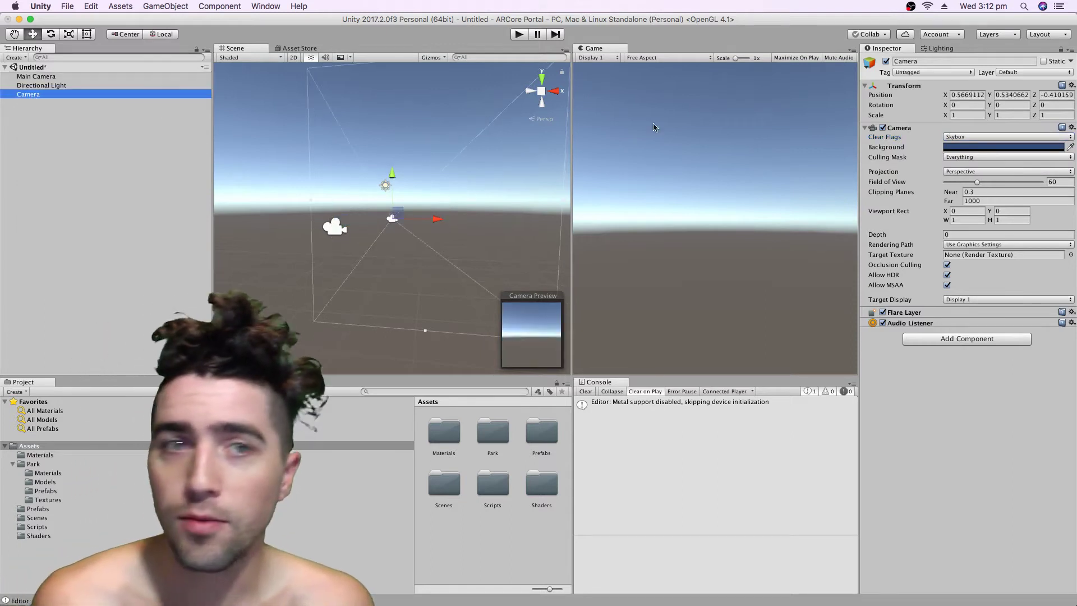
click(905, 62)
text(Sky)
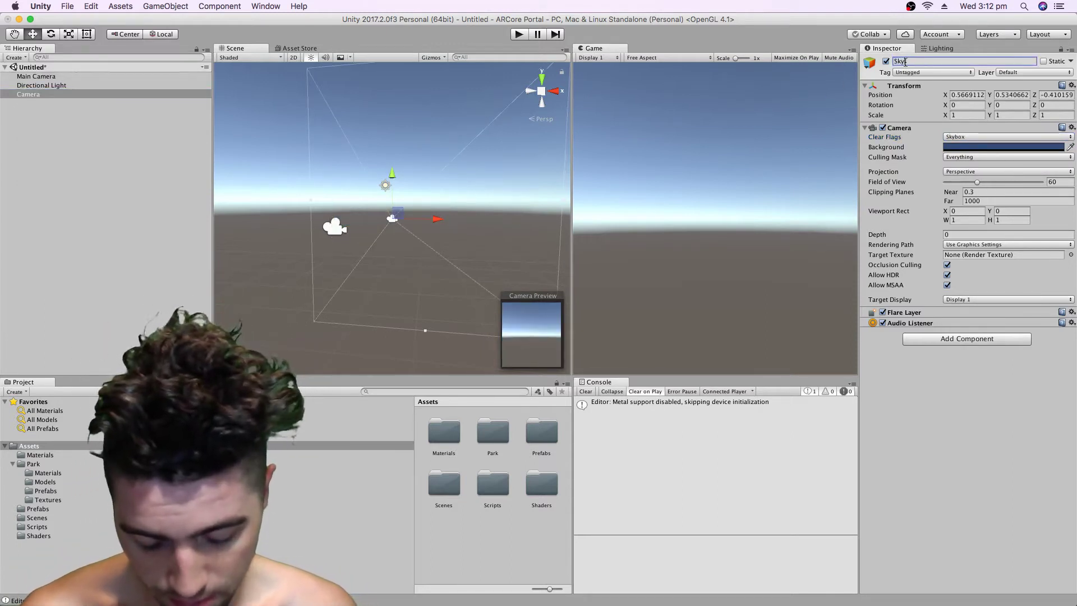
text(box Camera)
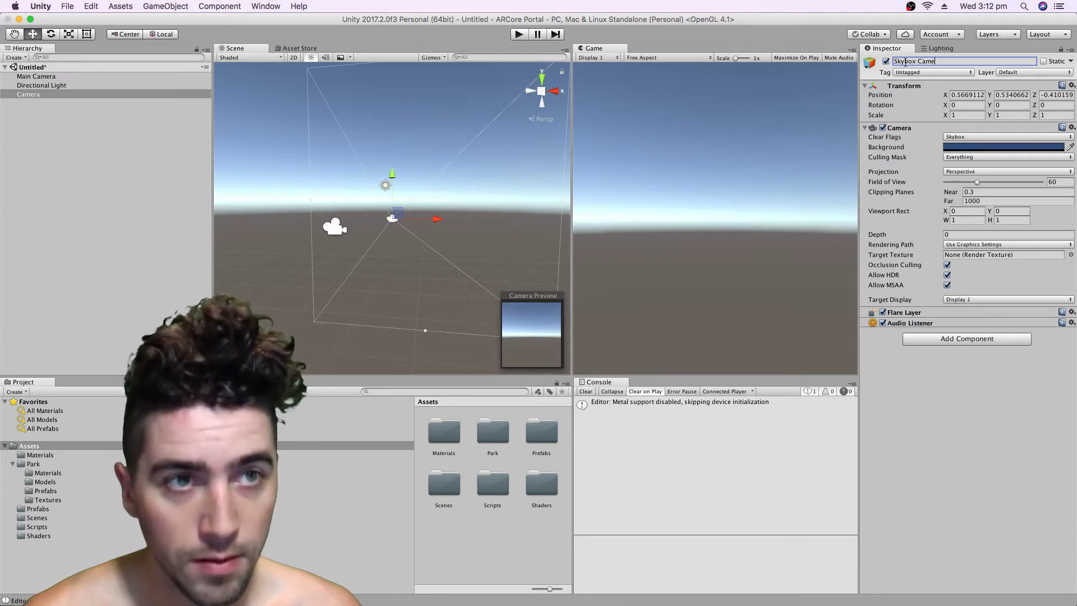
key(Return)
right_click(919, 93)
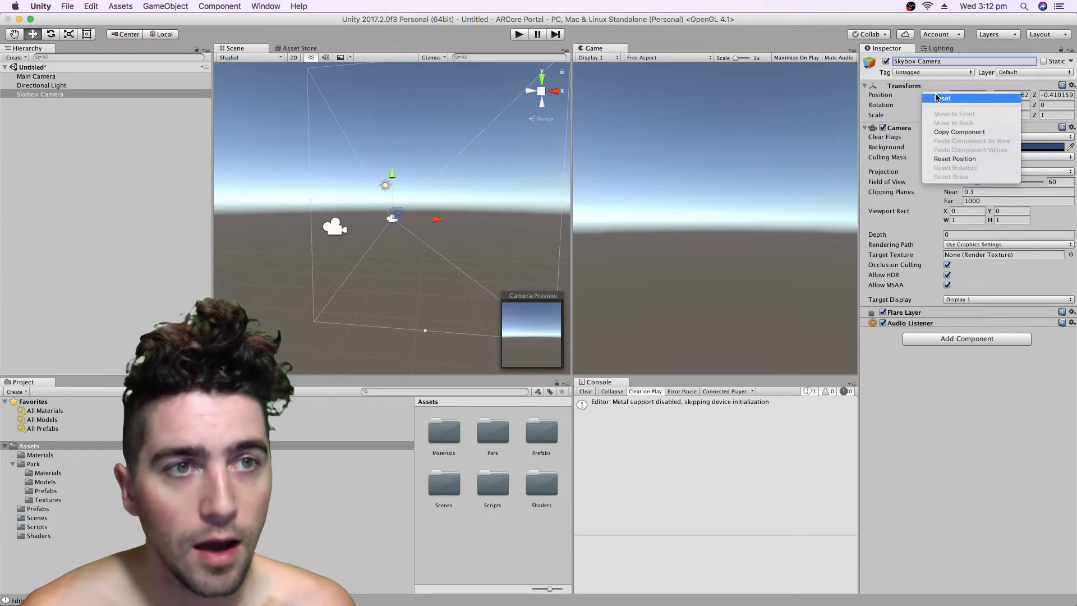
click(932, 97)
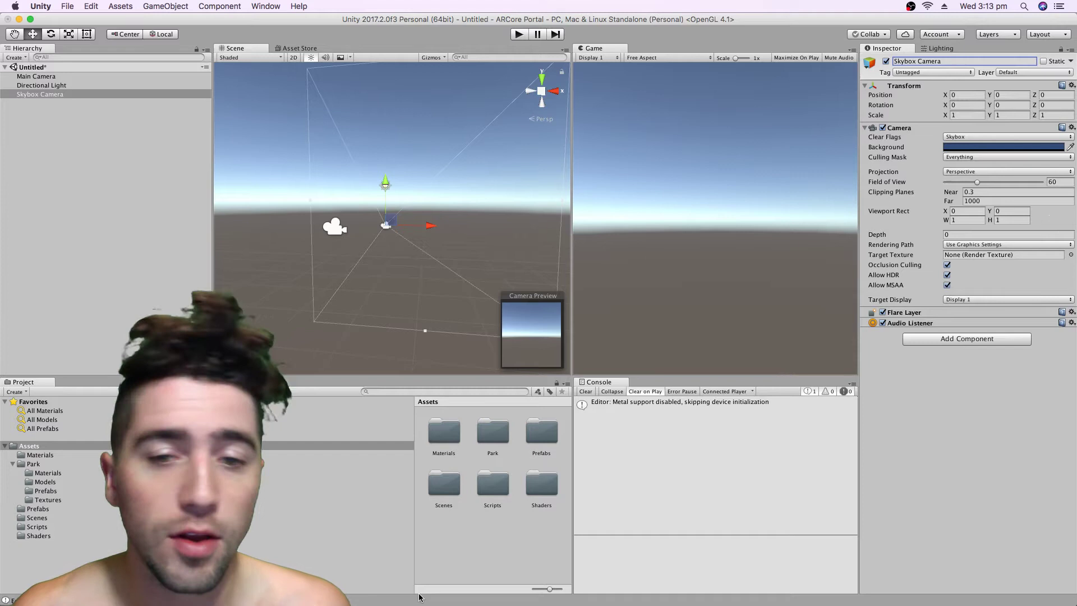
Step: Create a new material asset named 'Simple Skybox'
right_click(499, 538)
mouse_move(560, 385)
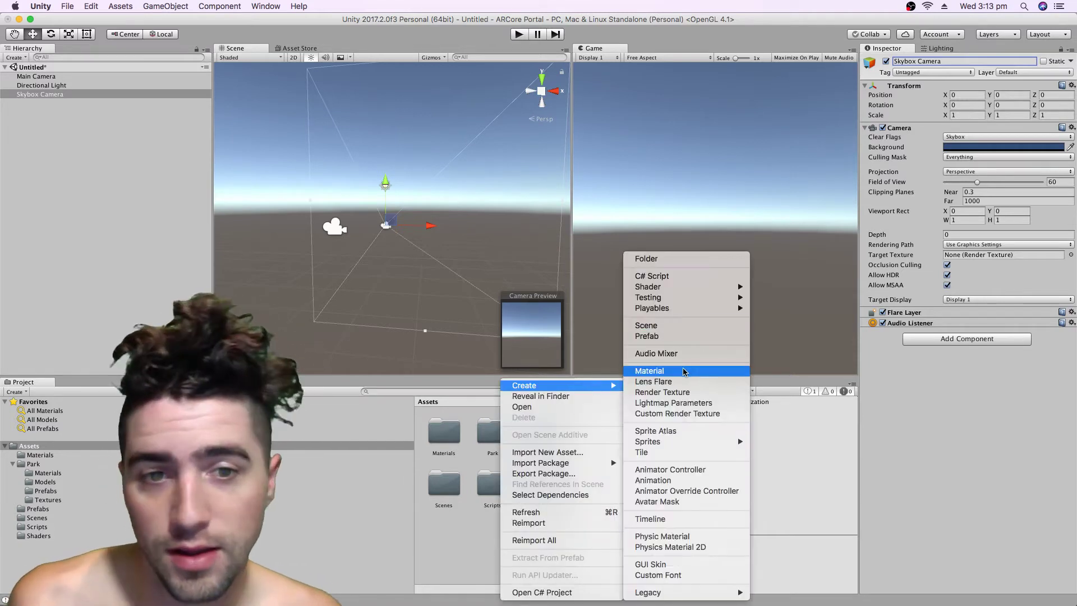
click(488, 558)
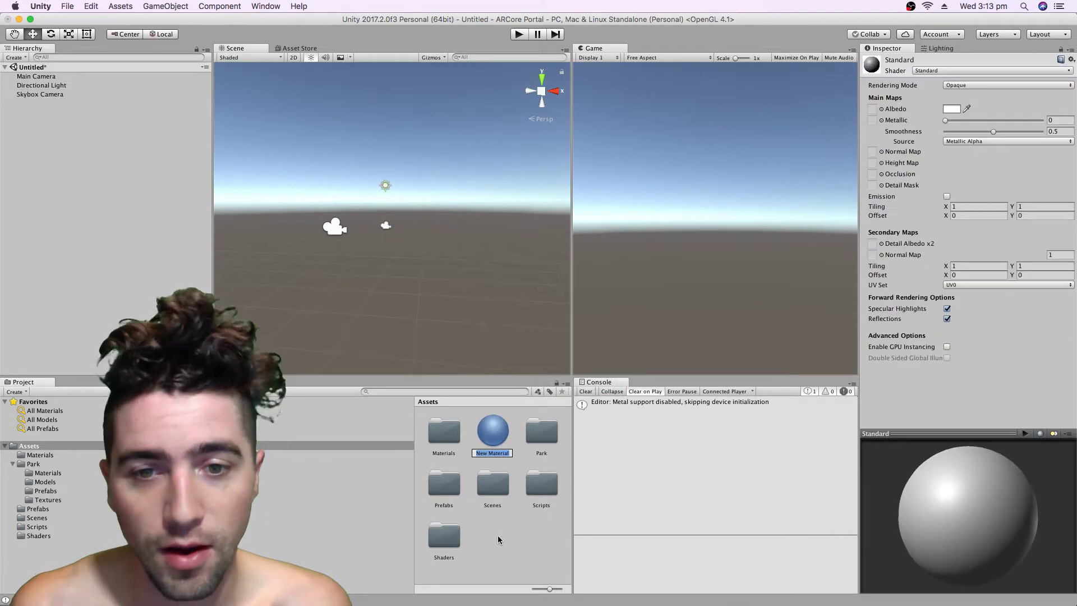
text(Skybox)
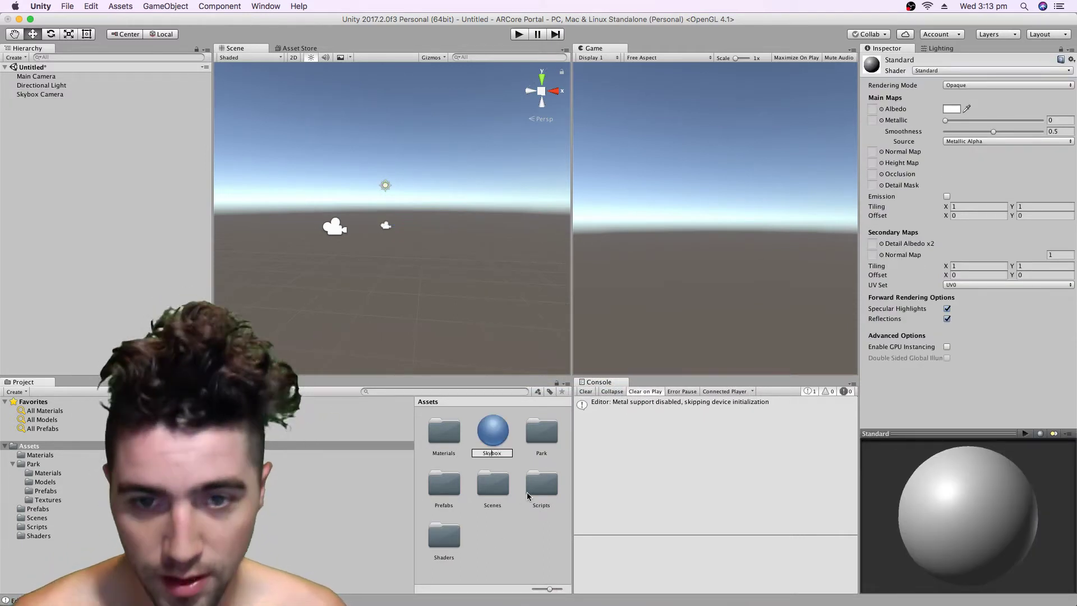
key(Left)
key(Left)
key(Left)
key(Left)
key(Left)
text(imple)
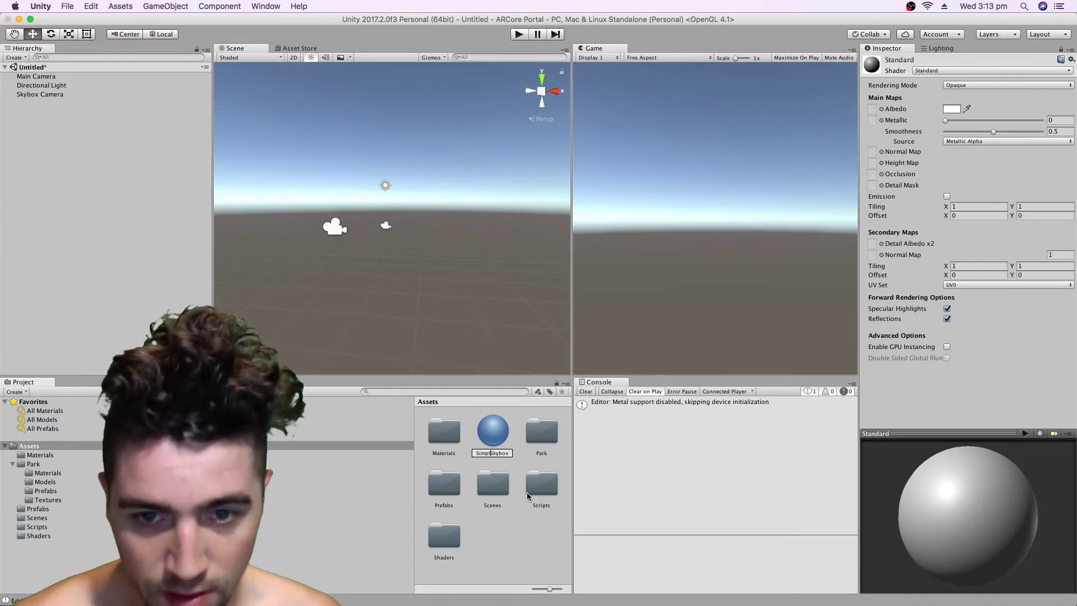
key(Return)
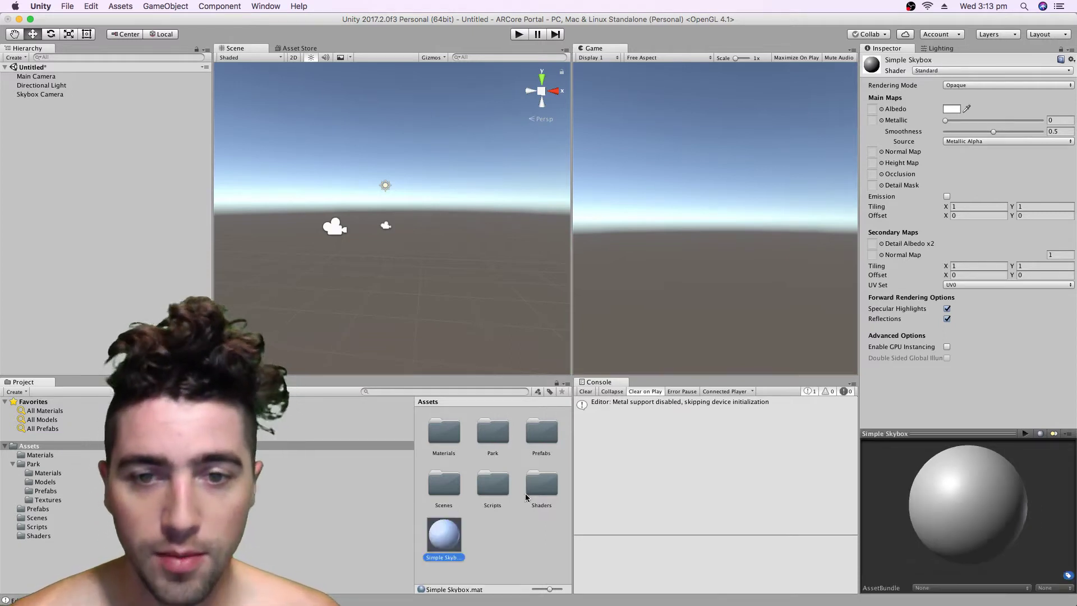
Step: Give Simple Skybox the Skybox/Procedural shader, a blue sky tint and atmosphere thickness 1.63
click(935, 71)
mouse_move(968, 175)
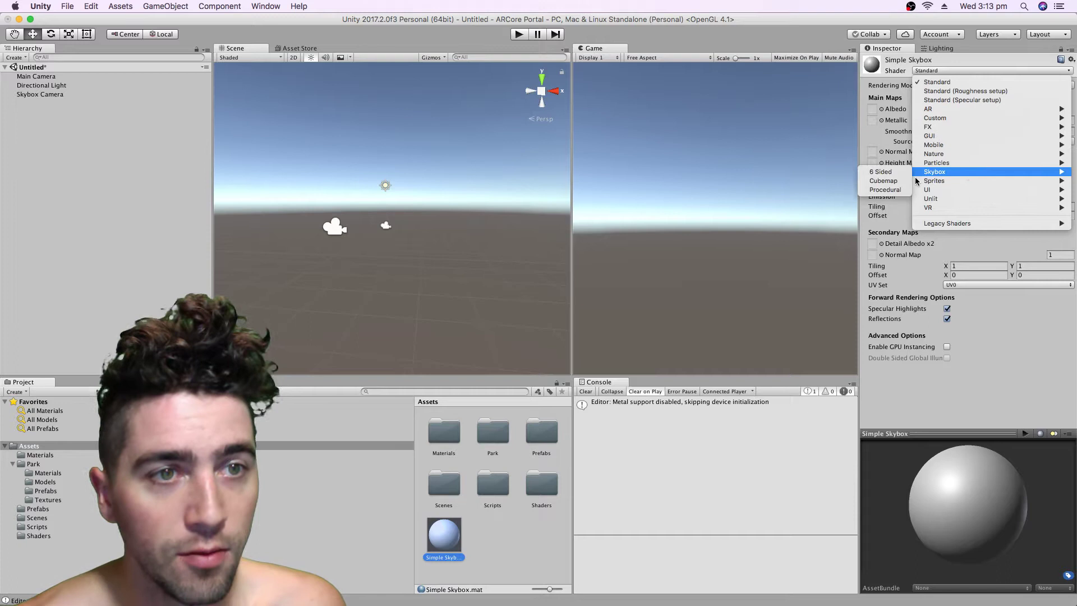
click(886, 190)
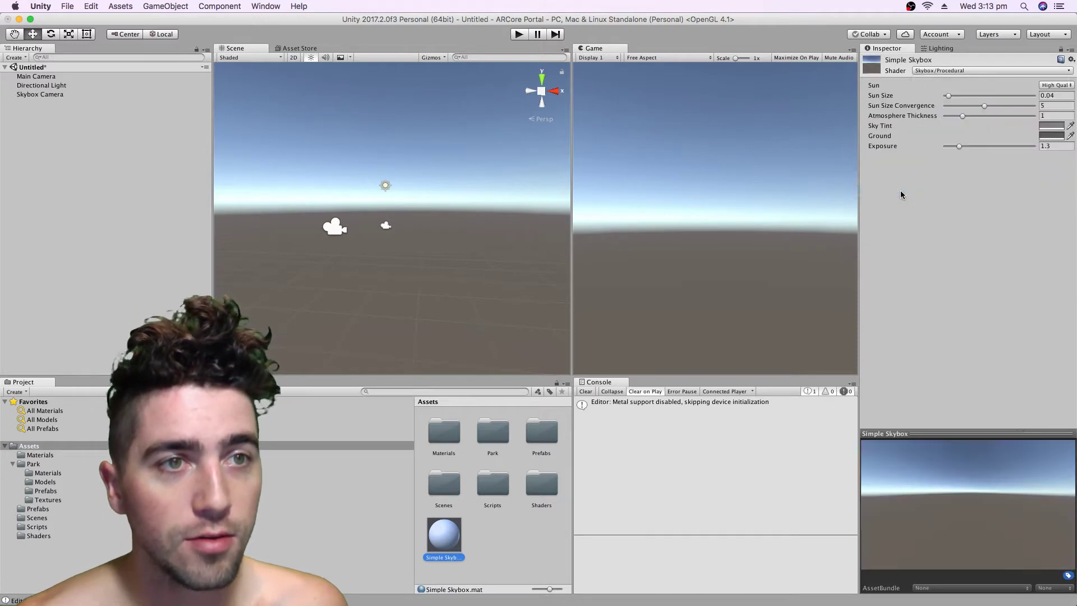
click(1059, 127)
click(108, 117)
drag(89, 100, 112, 93)
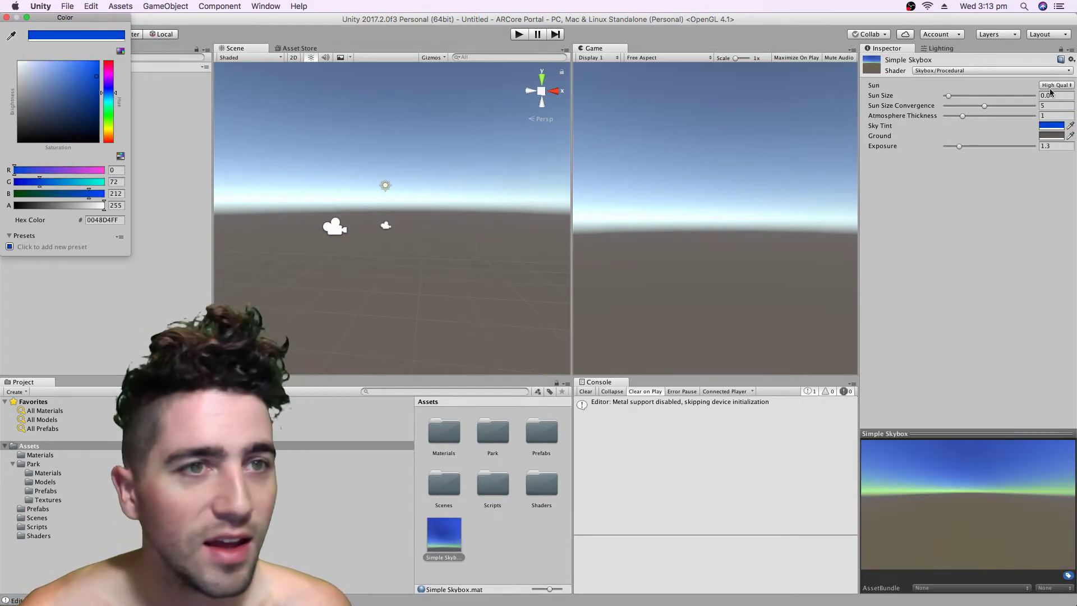
drag(960, 118, 972, 118)
Step: Set a dark brown ground colour and sun size 0.154, then file Simple Skybox into Materials
click(1048, 135)
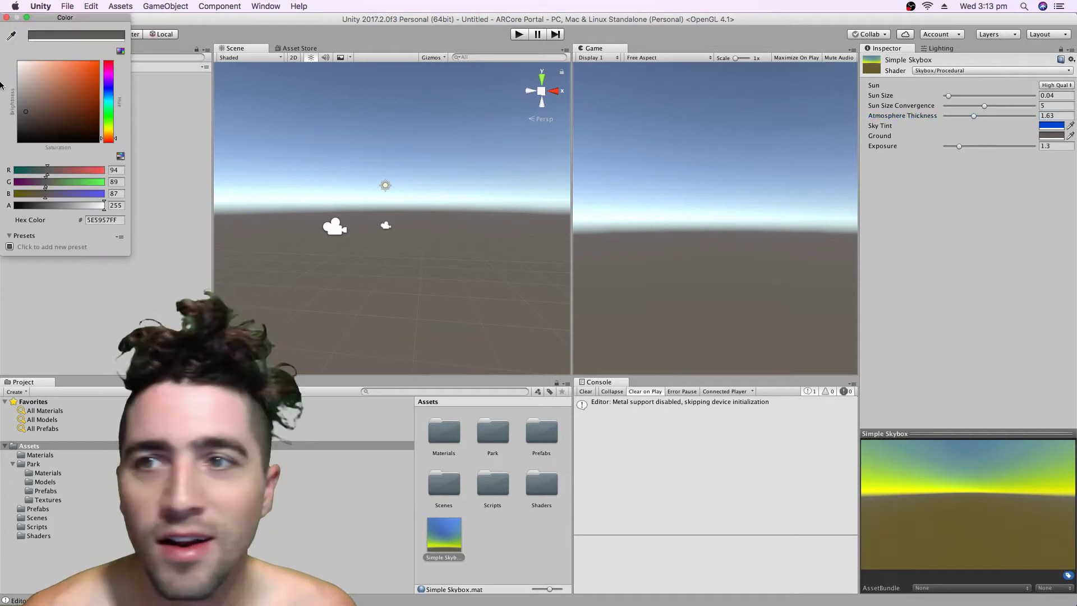
drag(111, 137, 111, 141)
click(93, 108)
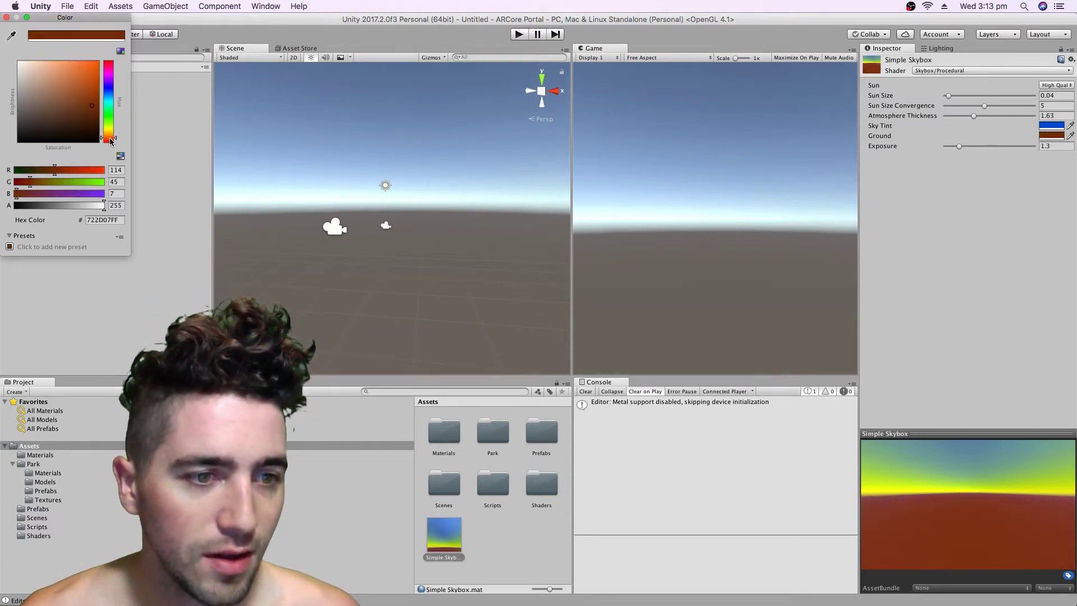
click(7, 18)
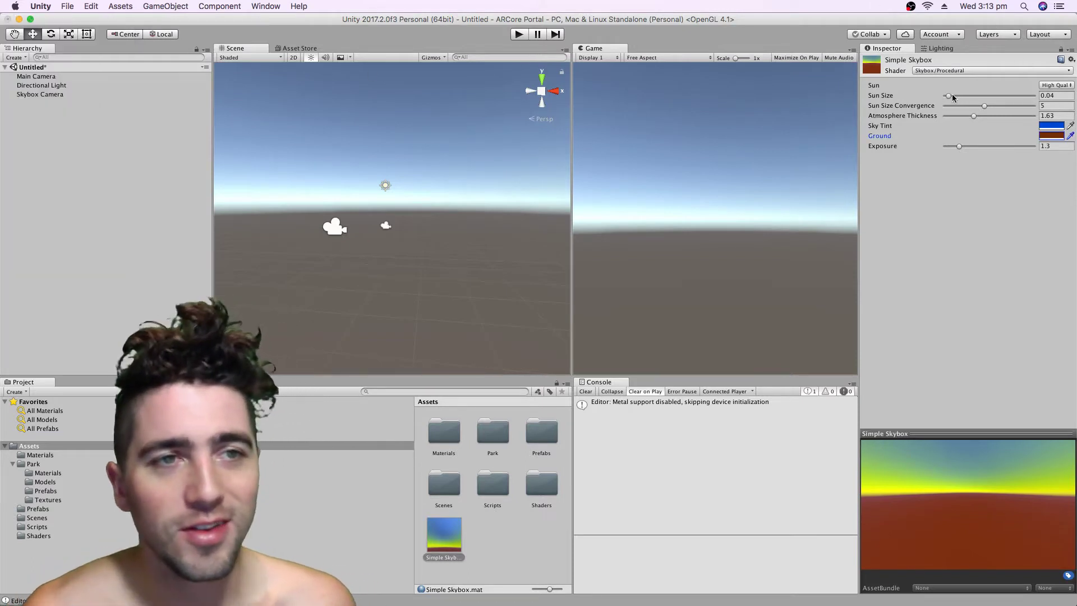
drag(952, 97, 959, 105)
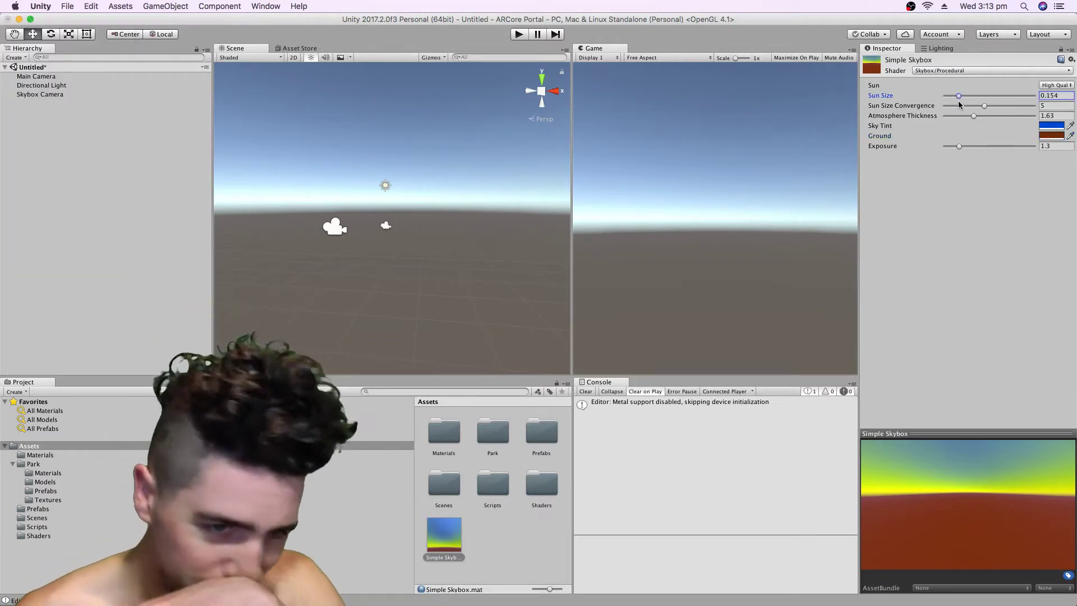
drag(443, 535, 440, 439)
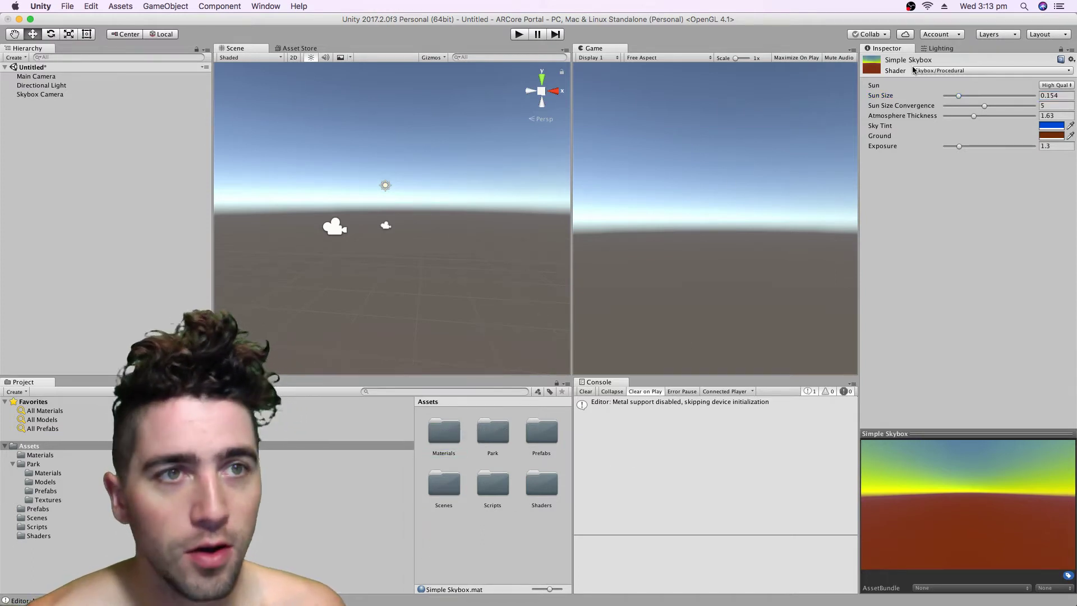
Step: Assign Simple Skybox as the scene's skybox material in the Lighting settings
click(937, 49)
click(1061, 89)
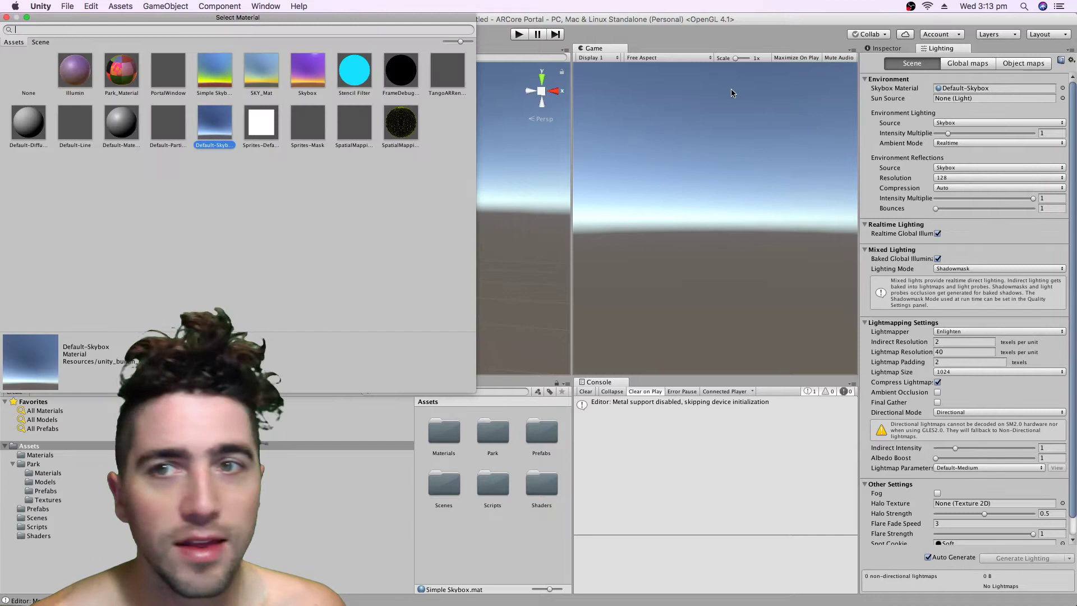
double_click(216, 66)
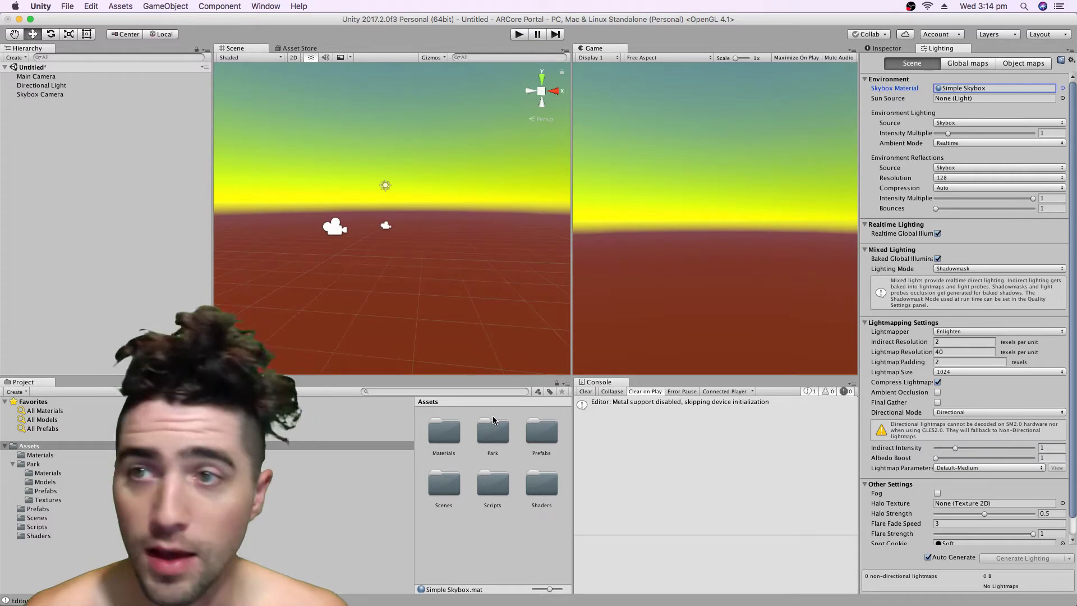
Step: Select the Skybox Camera and bring its properties back up in the Inspector
click(58, 95)
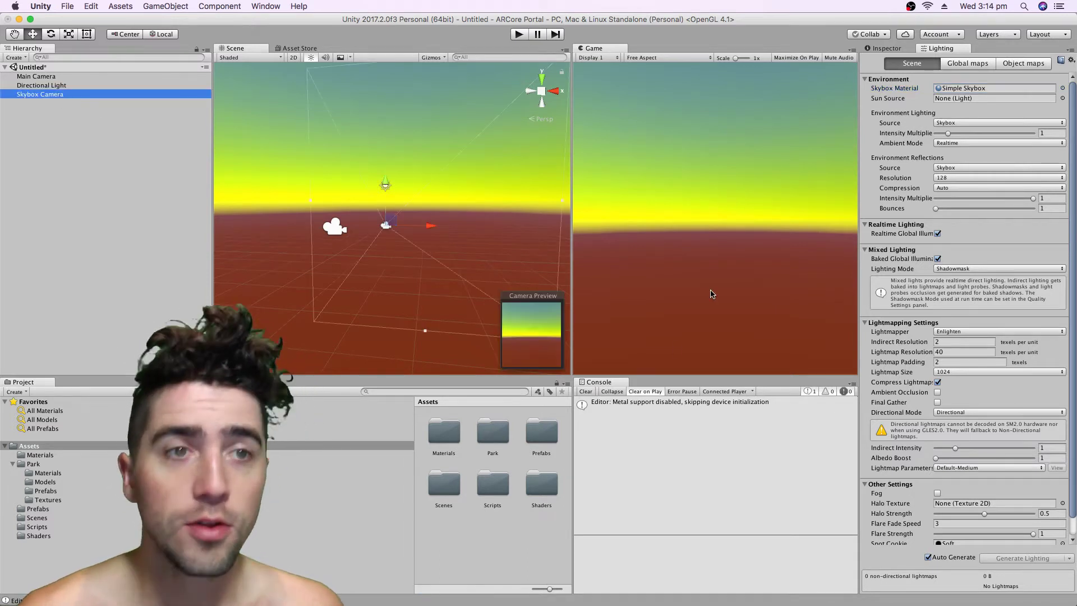
click(883, 49)
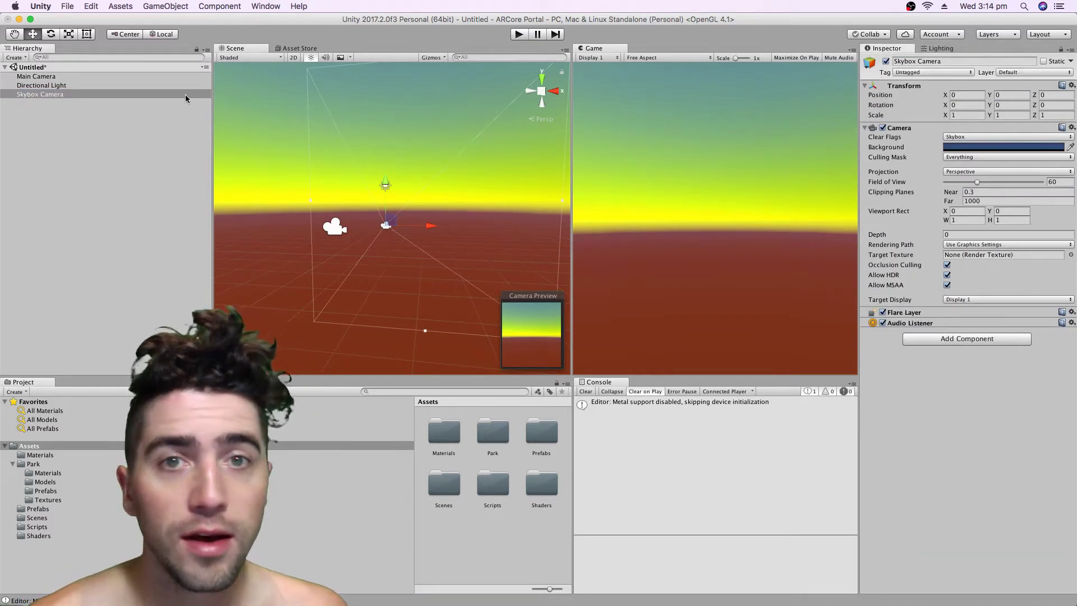
scroll(348, 187, up, 5)
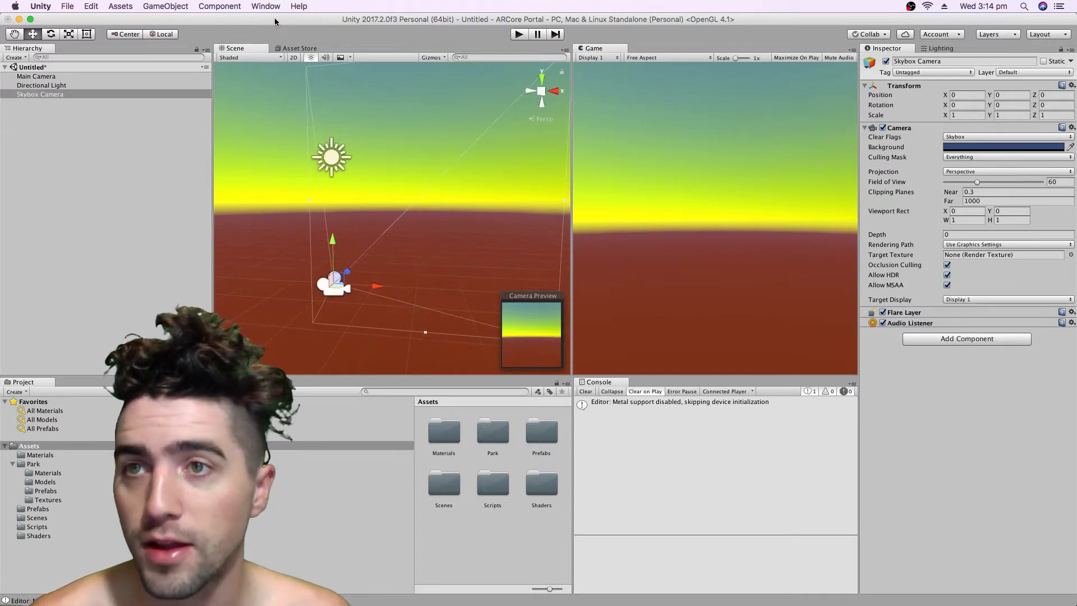
click(166, 6)
Step: Add a cube to the scene and lower it toward the ground
mouse_move(185, 40)
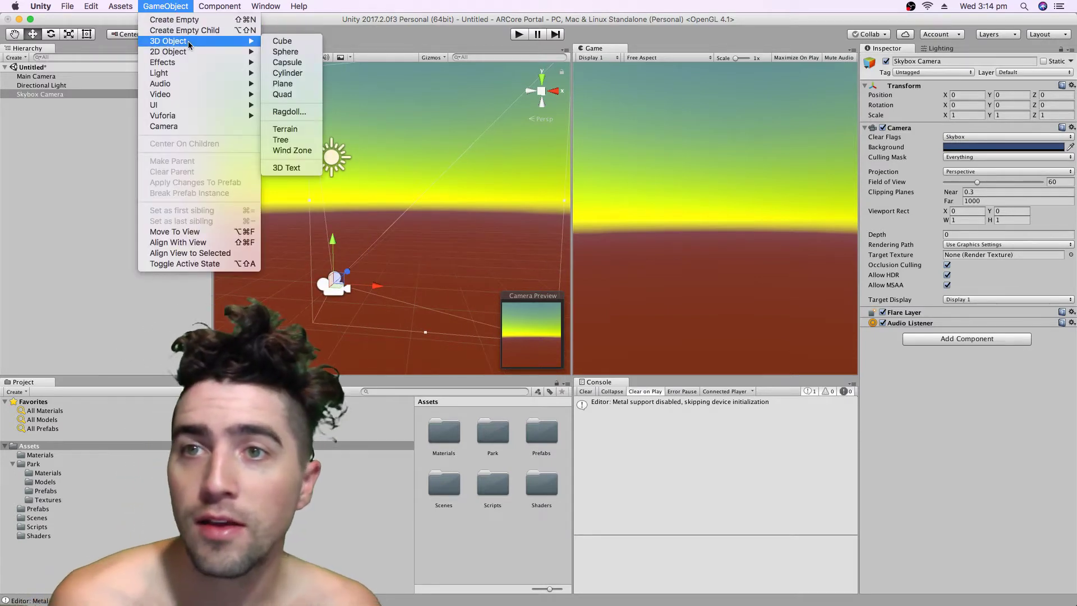
click(315, 42)
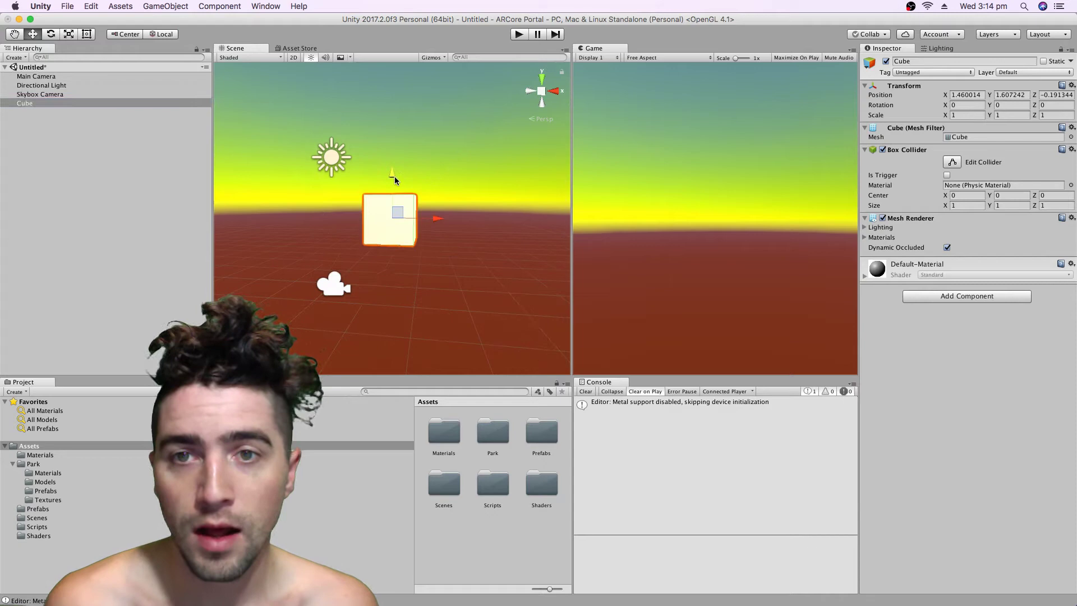
drag(395, 176, 395, 212)
Step: Move the Skybox Camera to the Main Camera's spot, at about 0, 1.01, -10.09
click(334, 285)
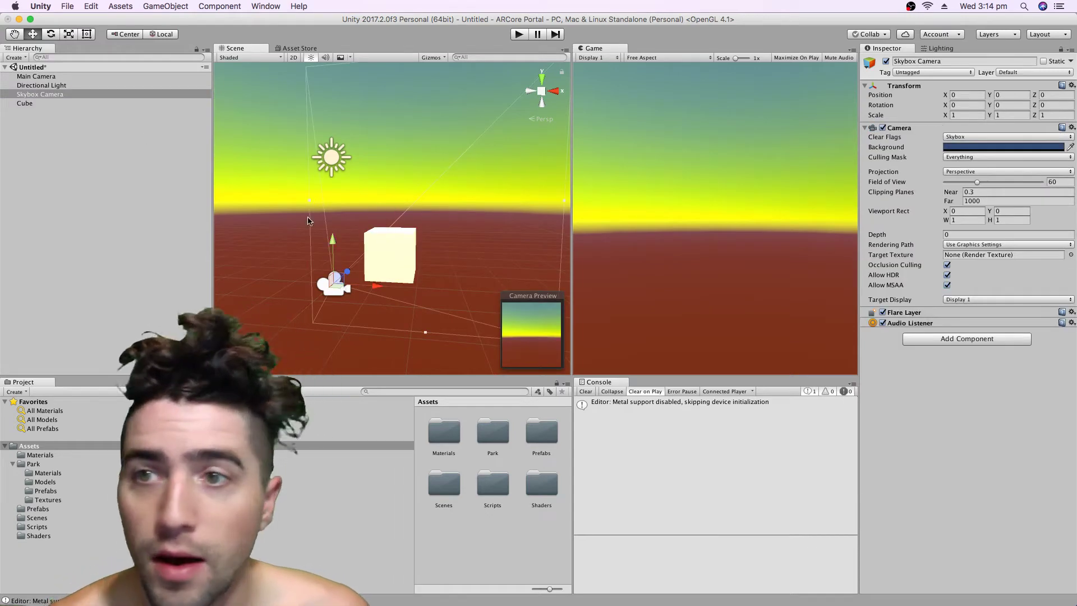
click(58, 77)
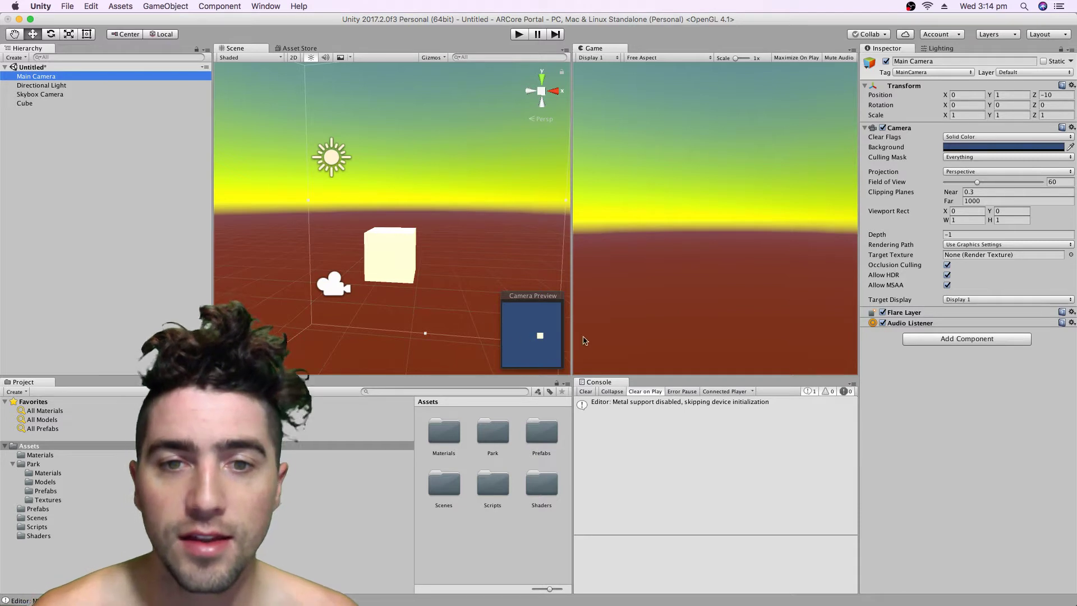
scroll(413, 261, down, 3)
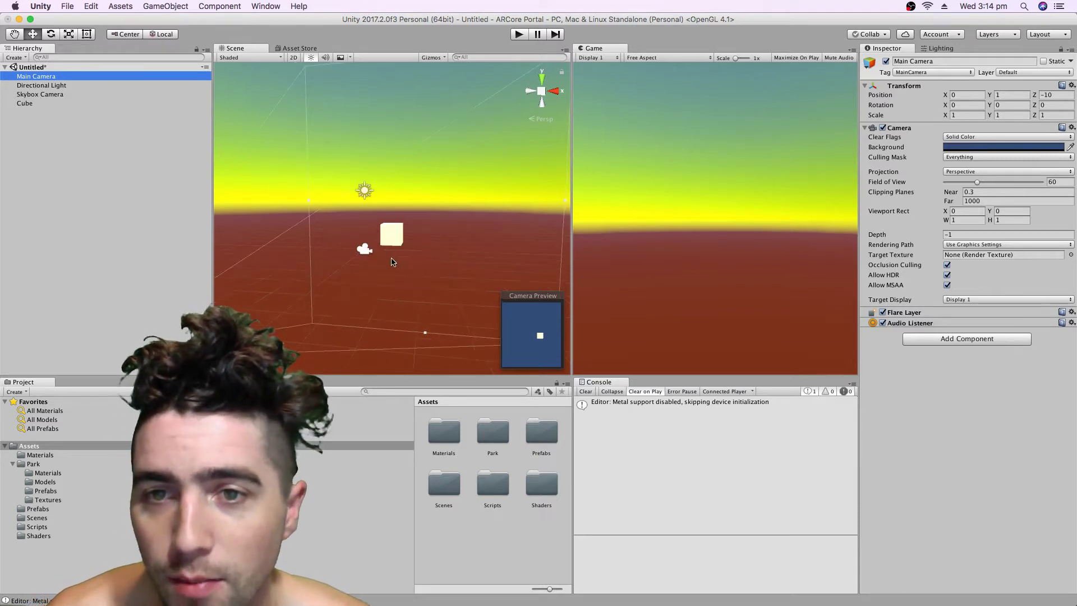
click(363, 252)
middle_drag(362, 250, 288, 326)
key(f)
alt+drag(393, 235, 481, 247)
drag(336, 252, 332, 231)
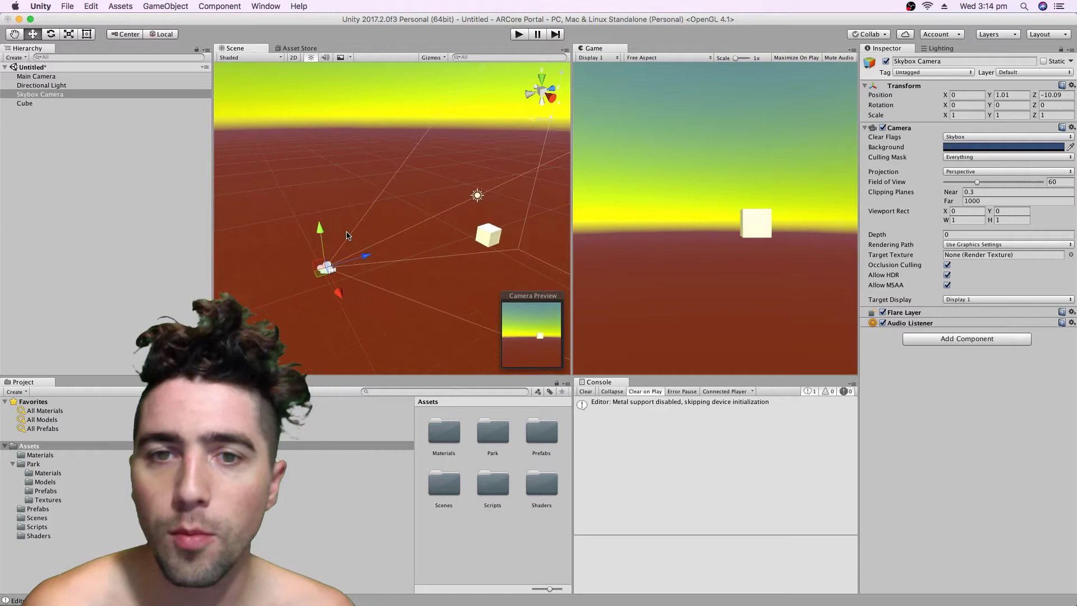
Step: Create an empty GameObject from the Hierarchy
click(89, 175)
right_click(96, 151)
click(130, 238)
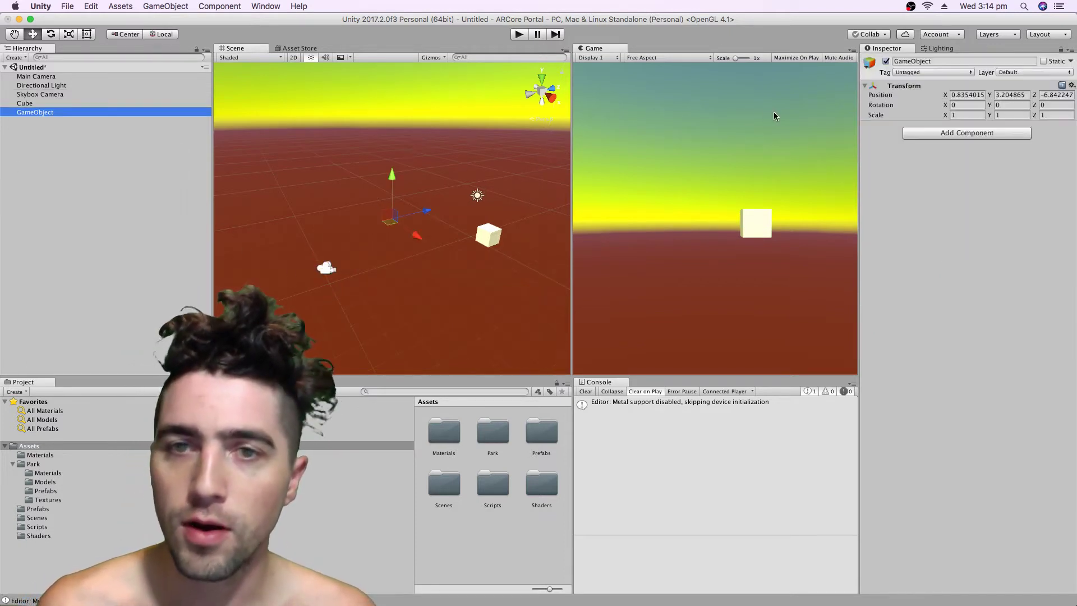
Step: Rename the empty object 'Dummy Device' and reset it to the origin
click(982, 61)
text(D)
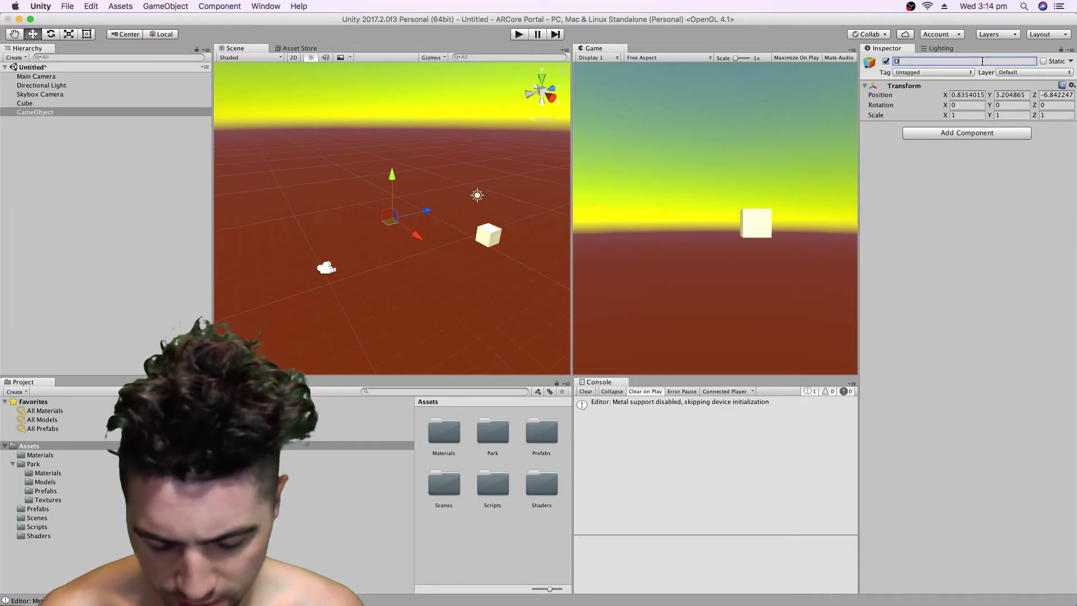
text(ummy Device)
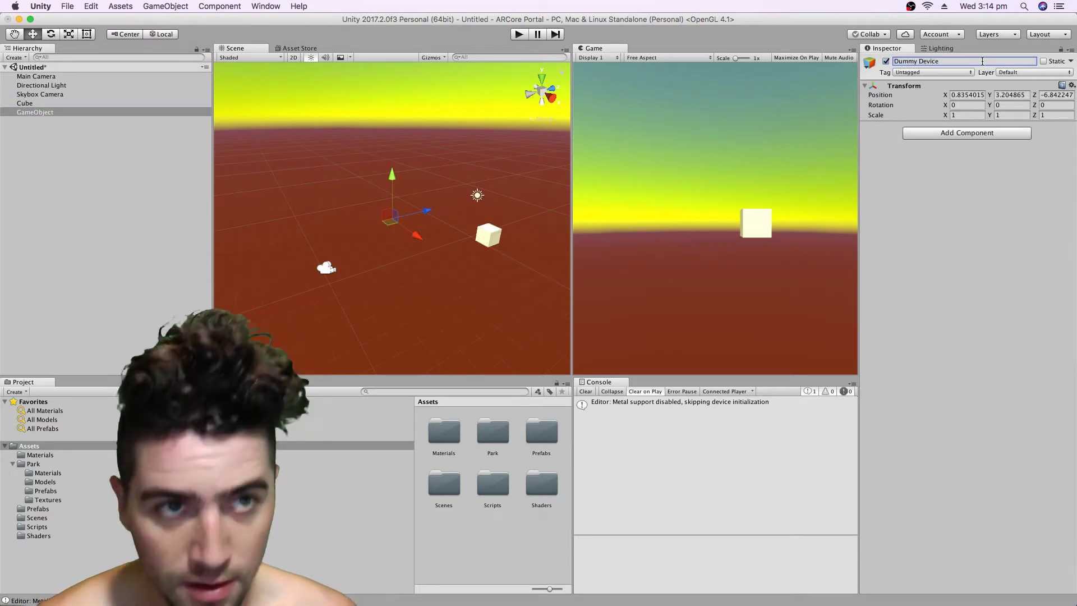
right_click(945, 87)
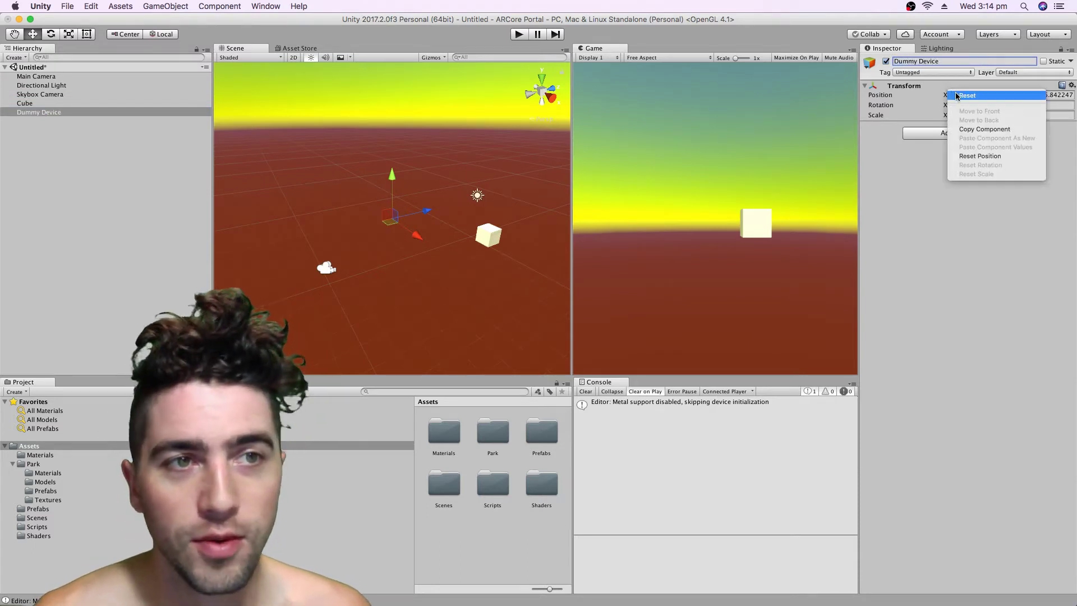
key(Escape)
Step: Parent the Main Camera and Skybox Camera under Dummy Device and reset both to its origin
click(62, 103)
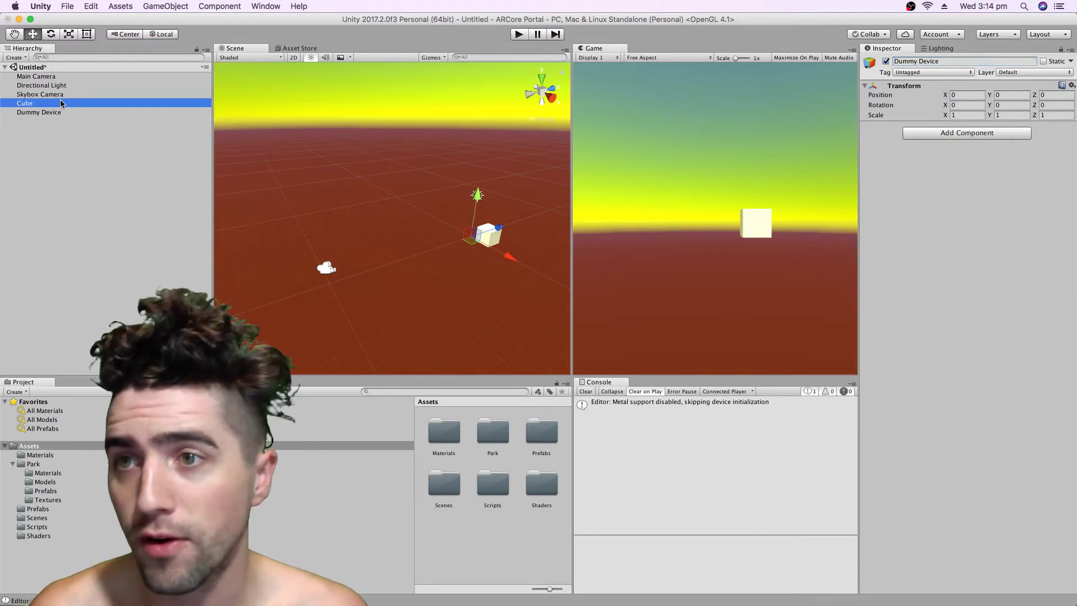
click(59, 94)
super+click(56, 77)
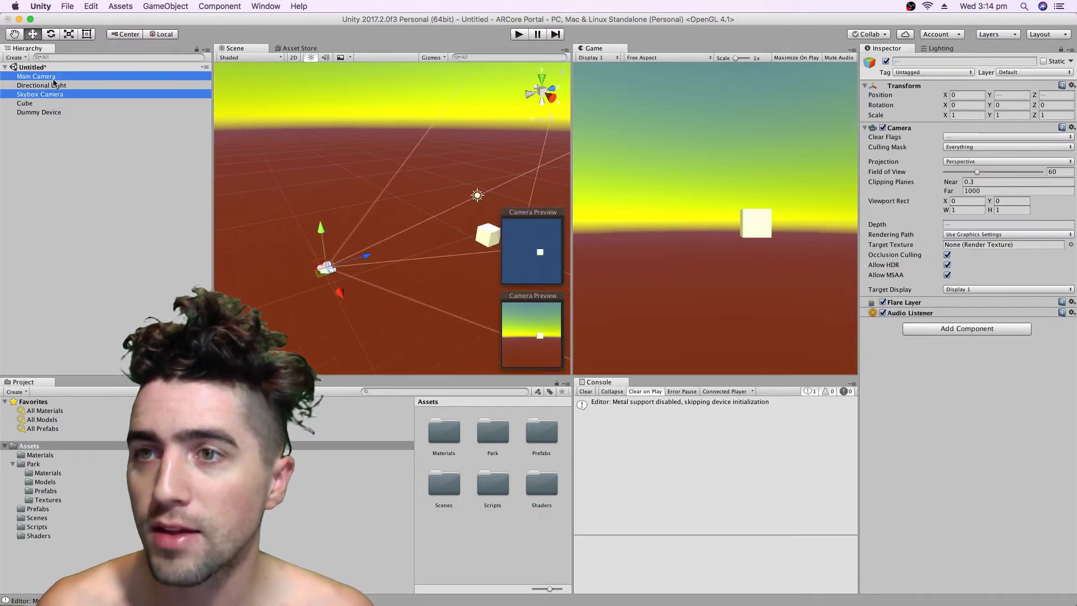
drag(56, 78, 52, 110)
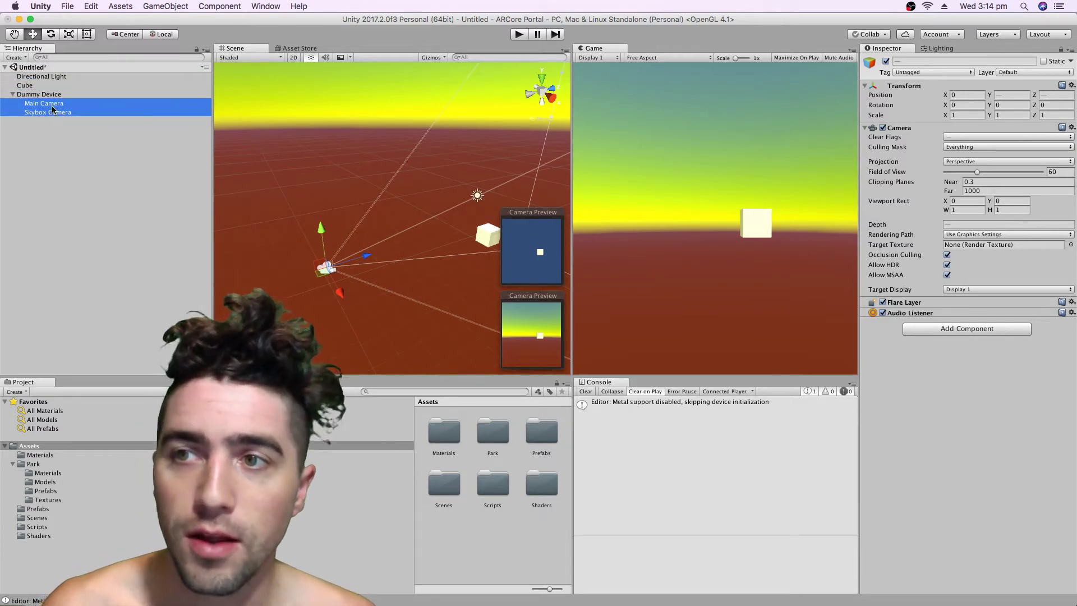
right_click(931, 88)
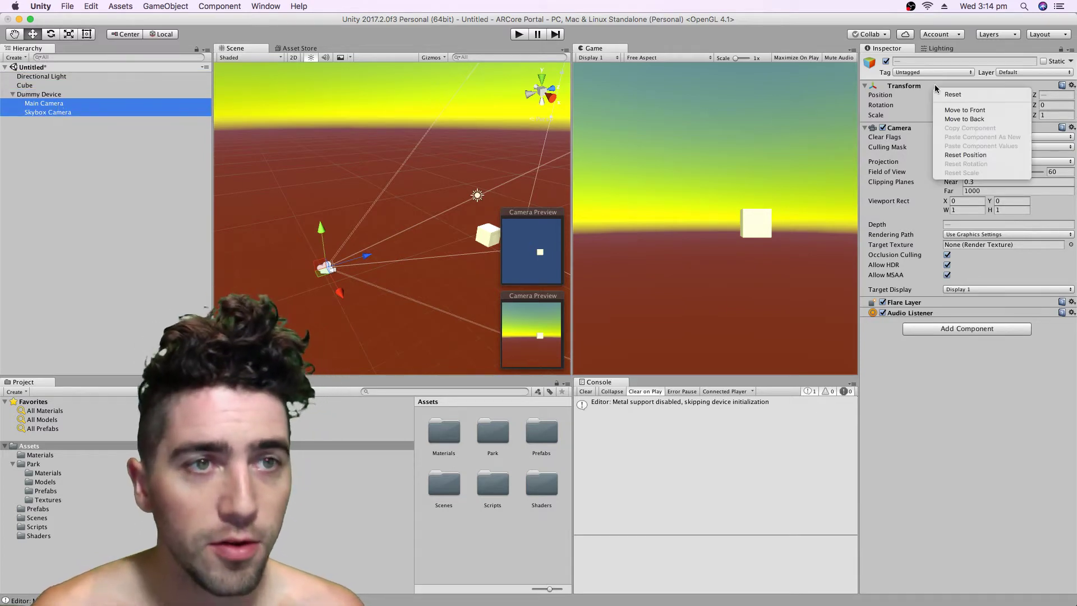
click(948, 93)
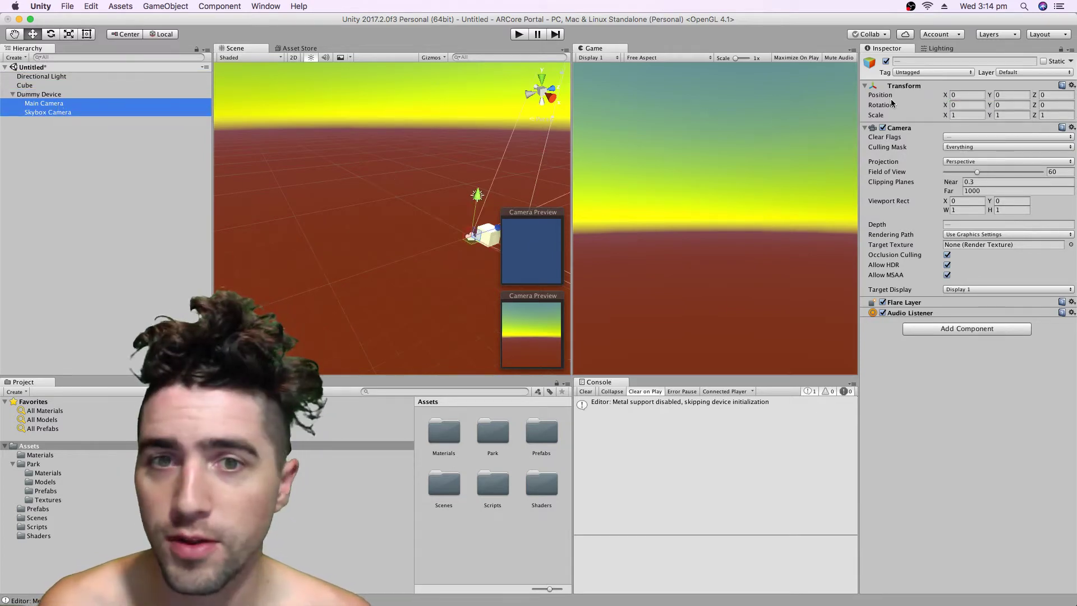
Step: Move Dummy Device back to about 0, 1.57, -12.65 and compare the two camera previews
click(79, 94)
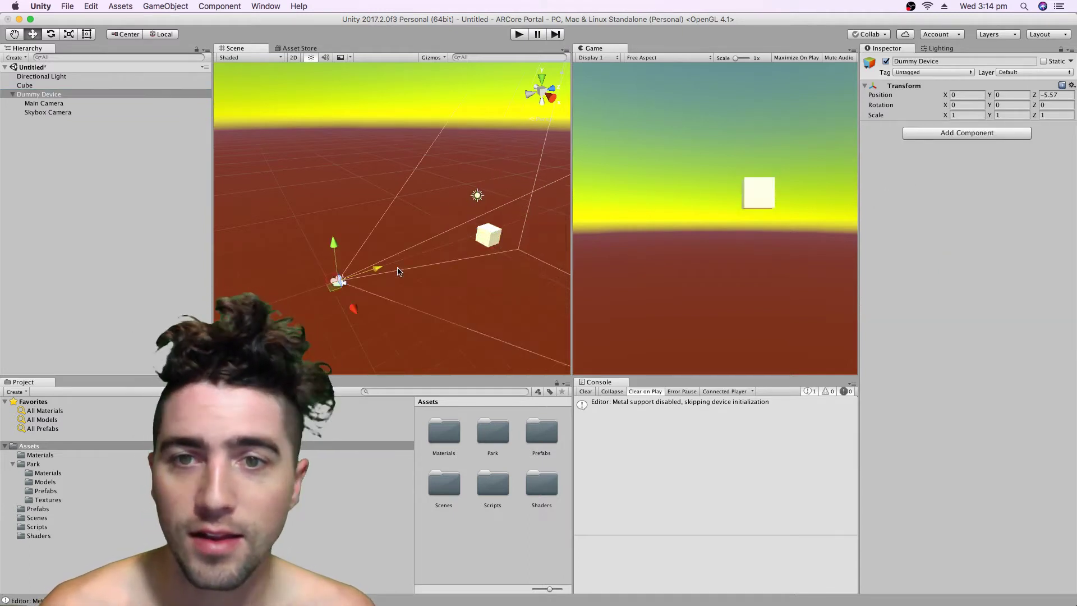
drag(397, 272, 329, 230)
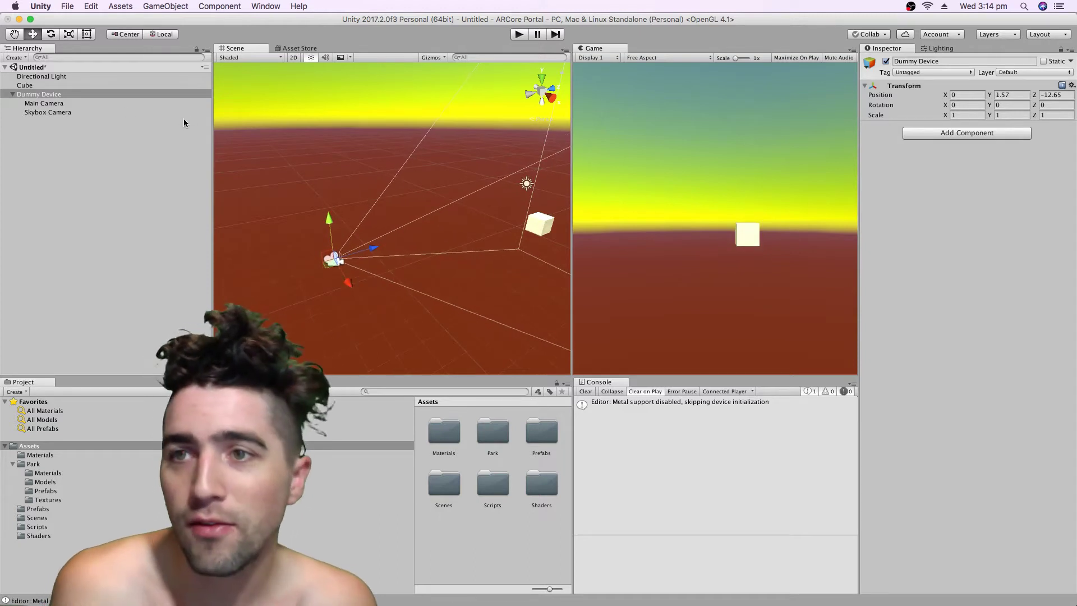
click(96, 112)
click(88, 104)
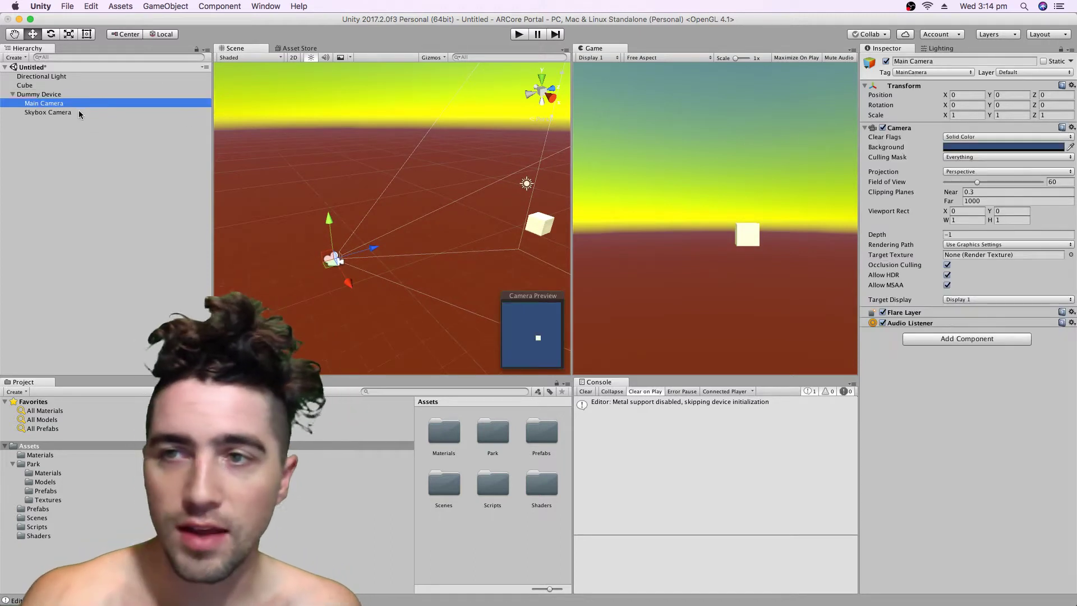
click(79, 110)
click(83, 105)
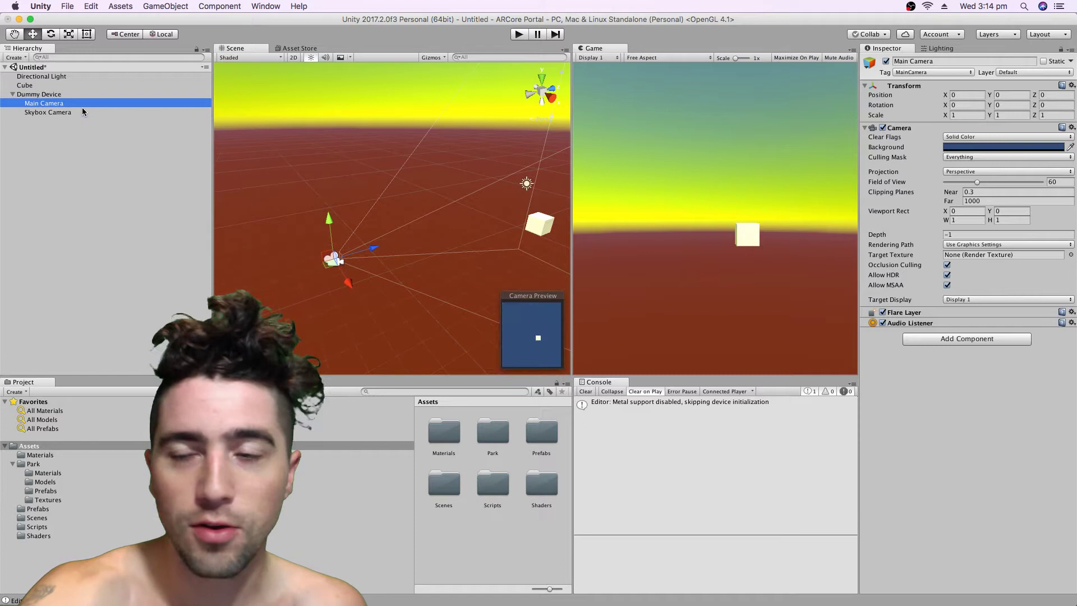
click(83, 112)
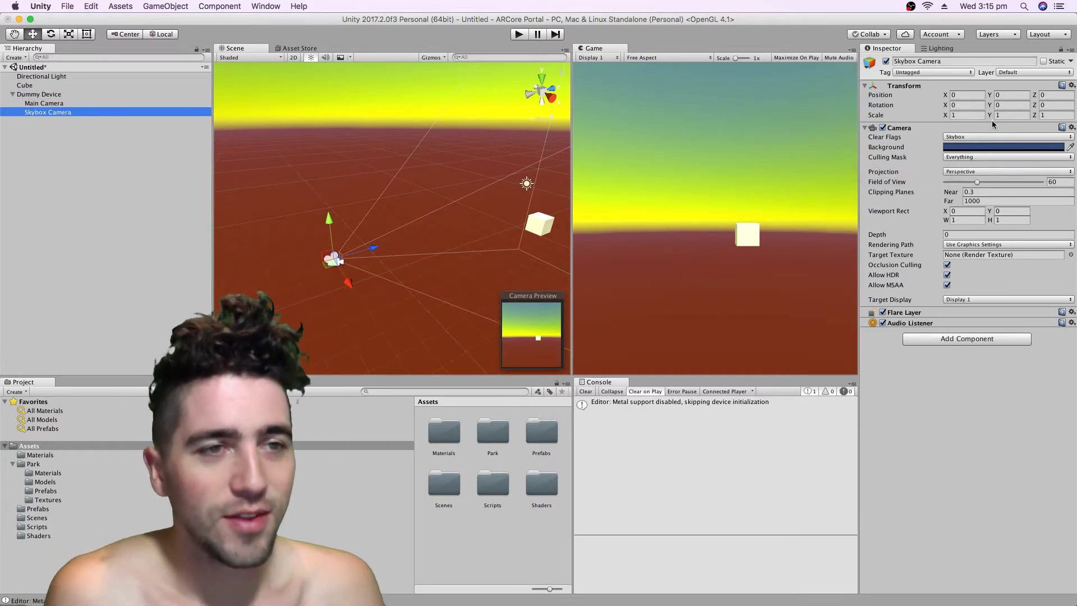
Step: Set the Skybox Camera's Culling Mask to Nothing so only the sky renders
click(999, 157)
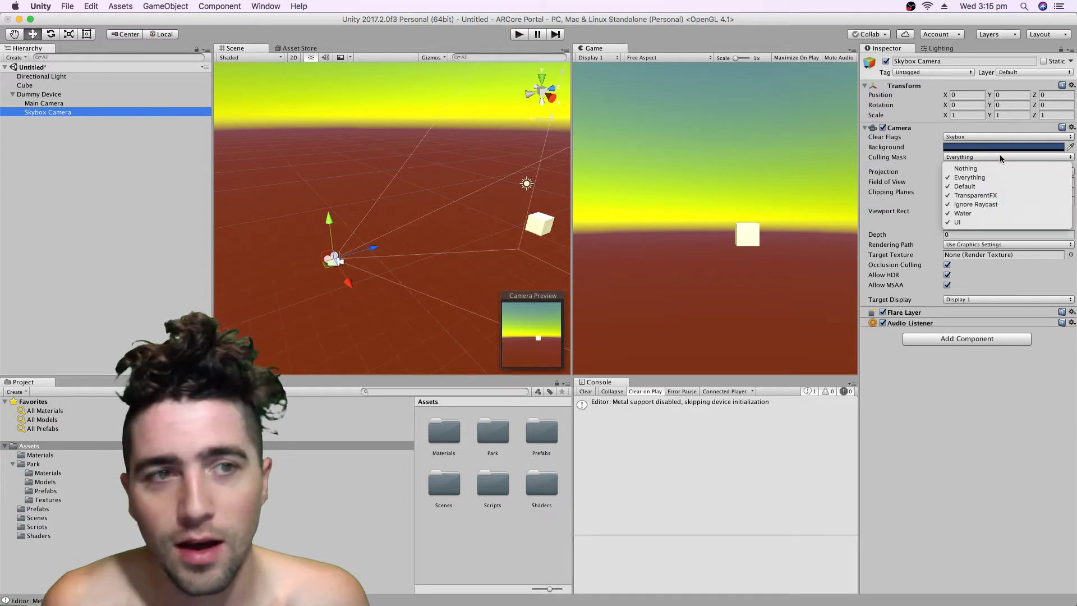
click(991, 168)
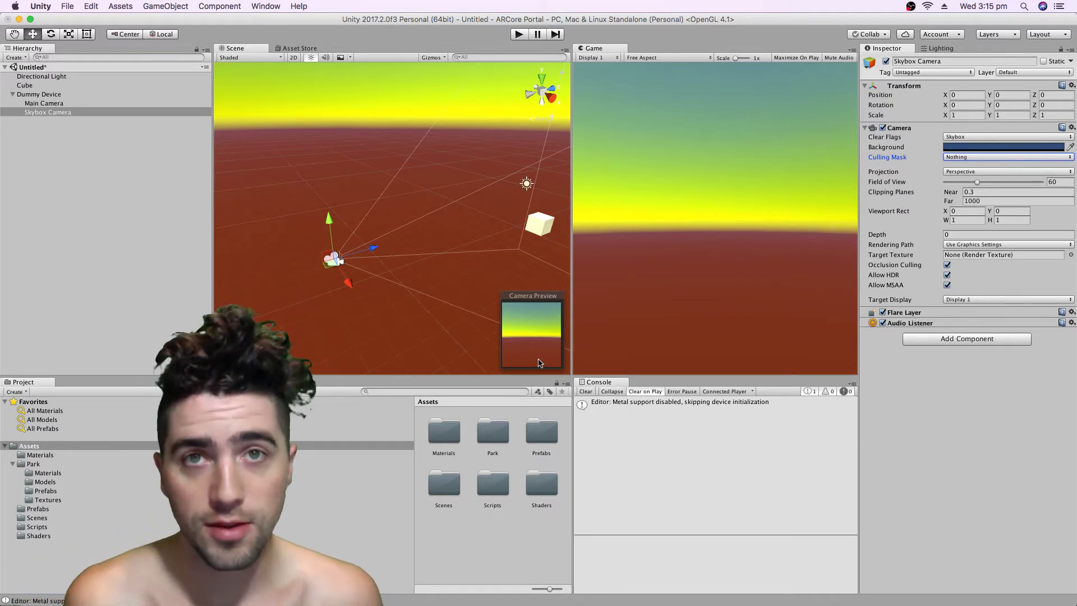
Step: Check the Main Camera's depth, then set the Skybox Camera's Depth to -1
click(44, 105)
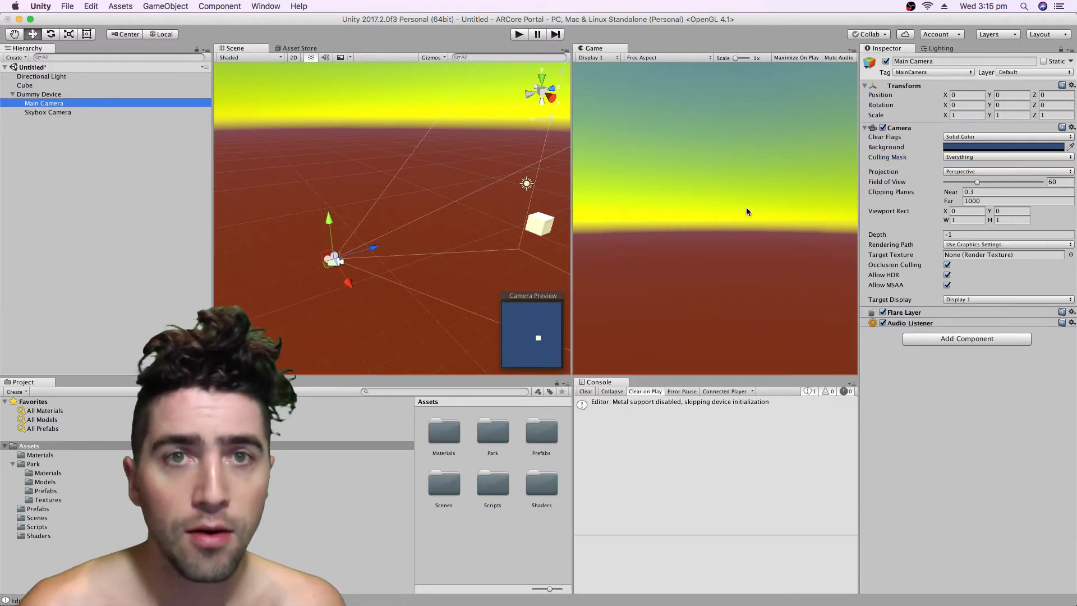
click(955, 233)
click(73, 112)
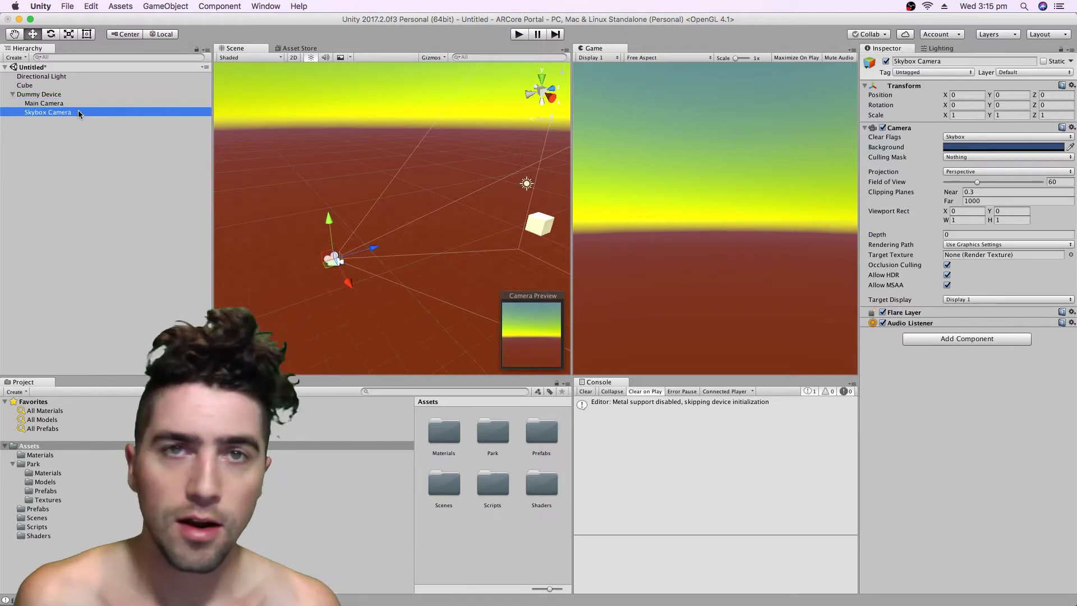
click(983, 232)
text(-)
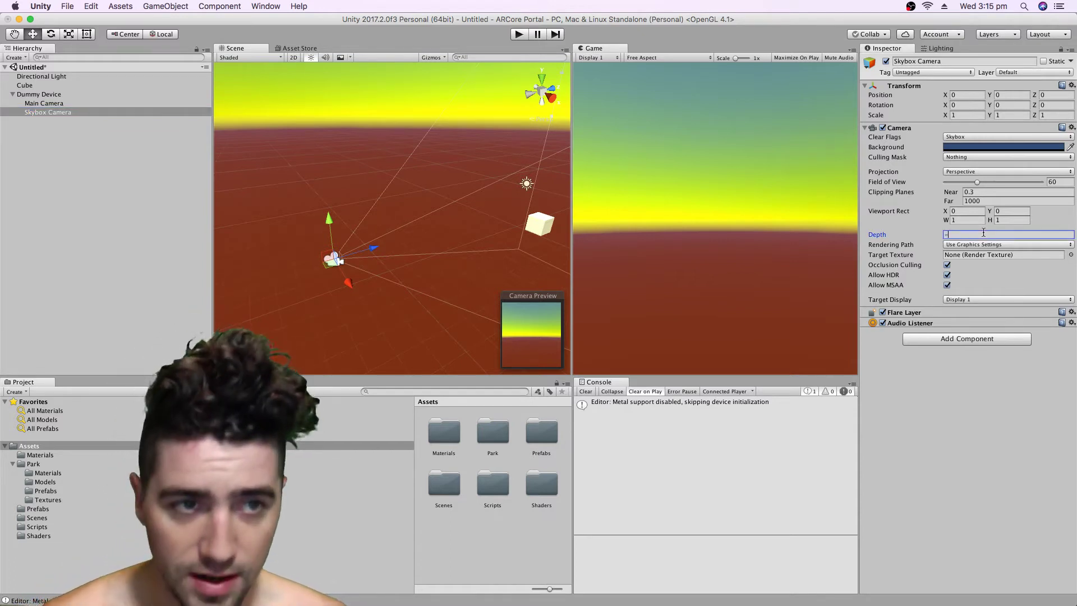
text(2)
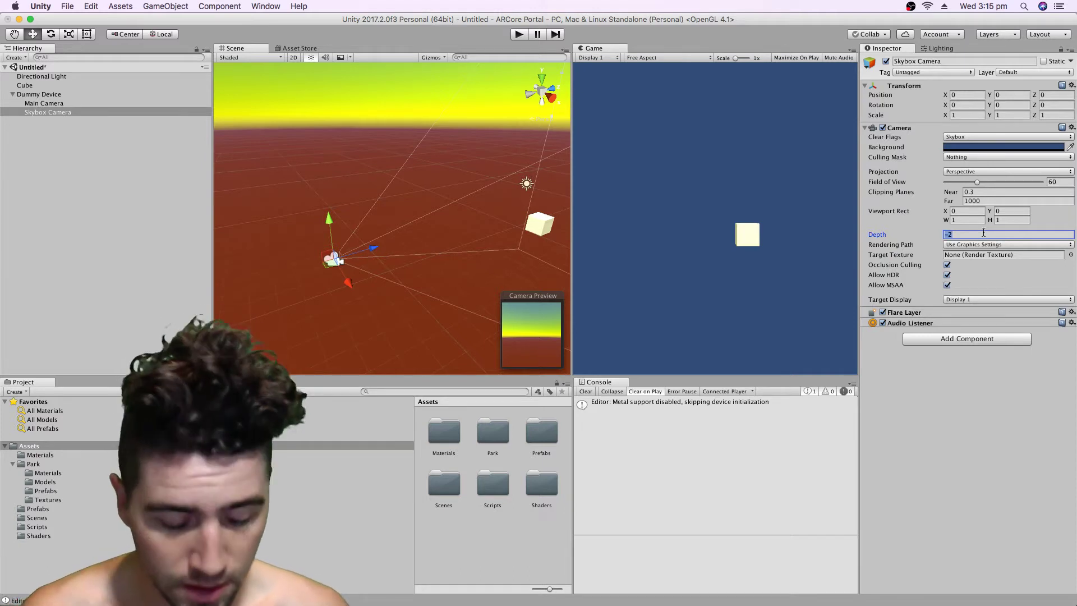
text(0)
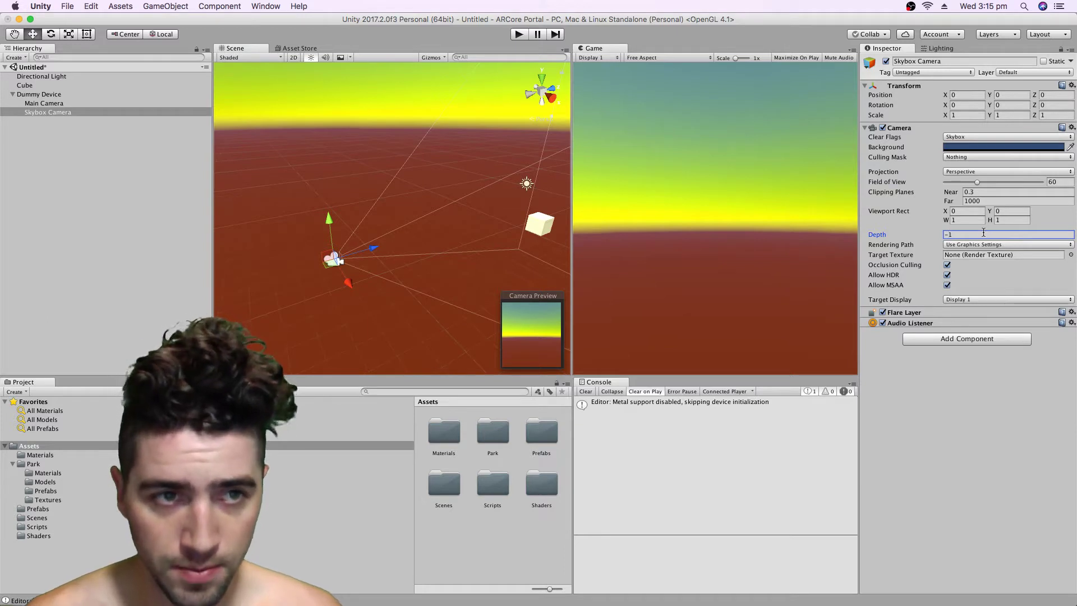
Step: Set the Main Camera's Depth to 0 so it draws on top
click(85, 104)
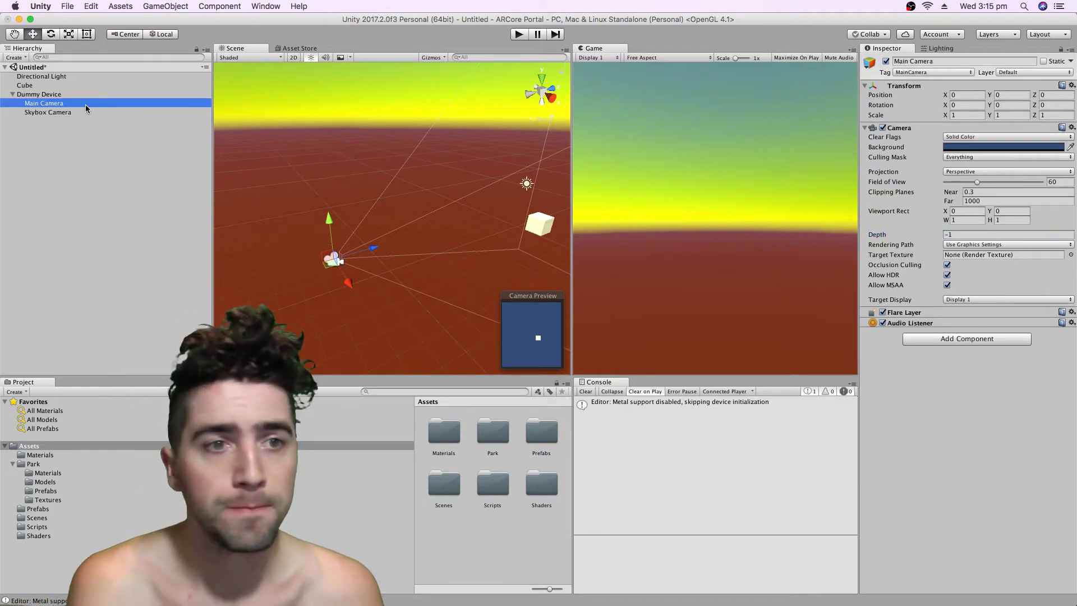
click(975, 236)
text(0)
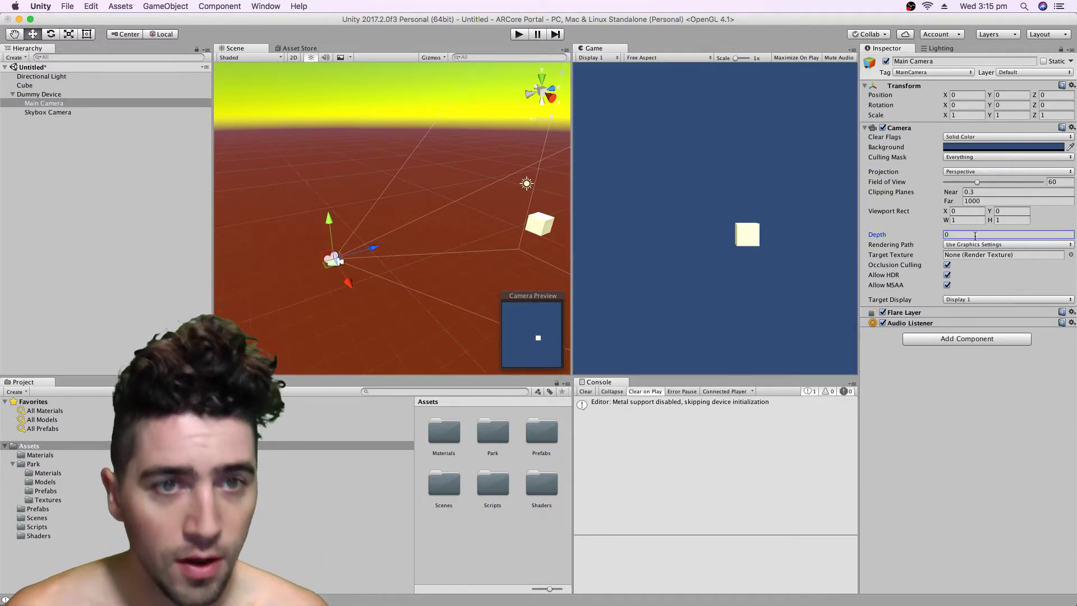
alt+drag(510, 237, 438, 253)
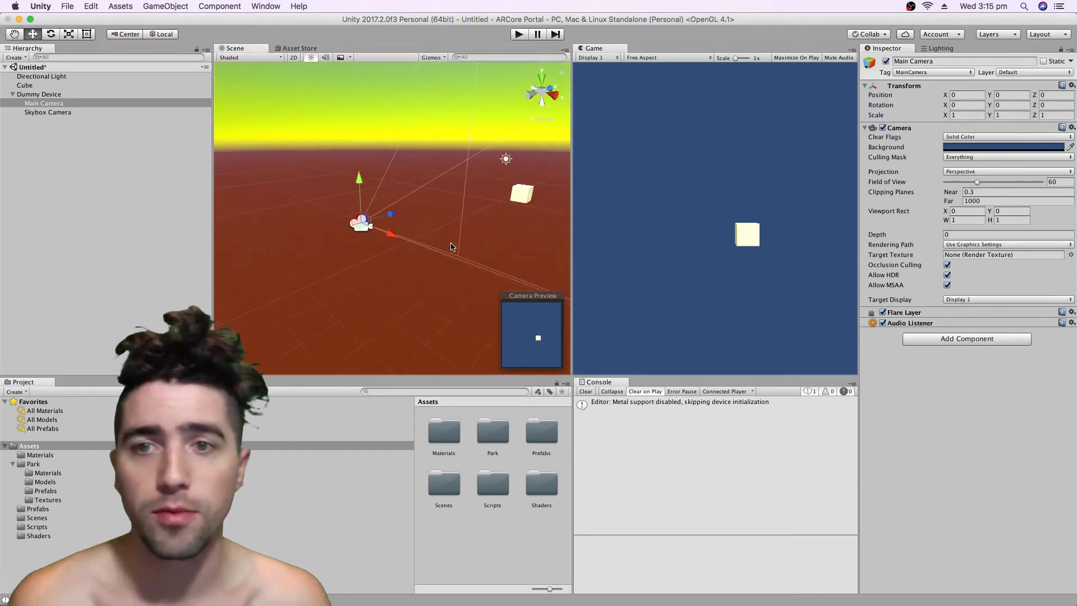
scroll(438, 252, up, 2)
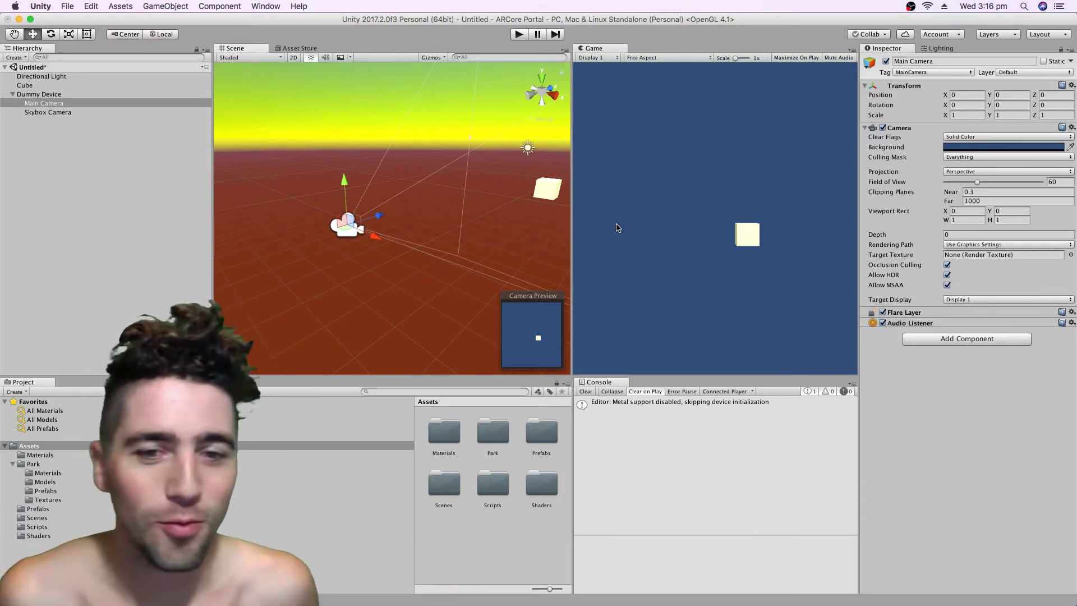
click(47, 114)
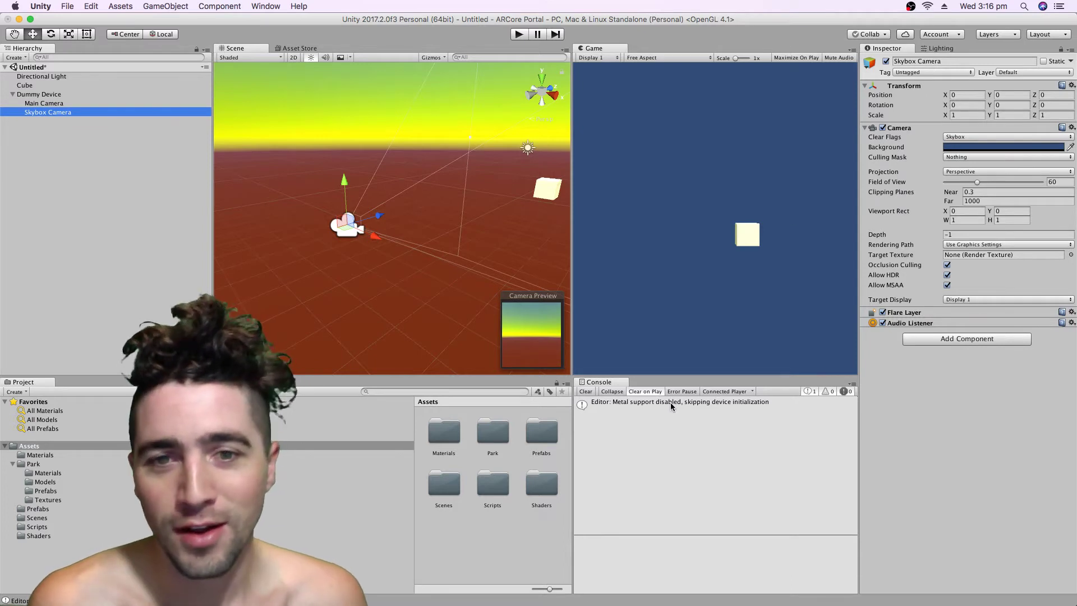
key(e)
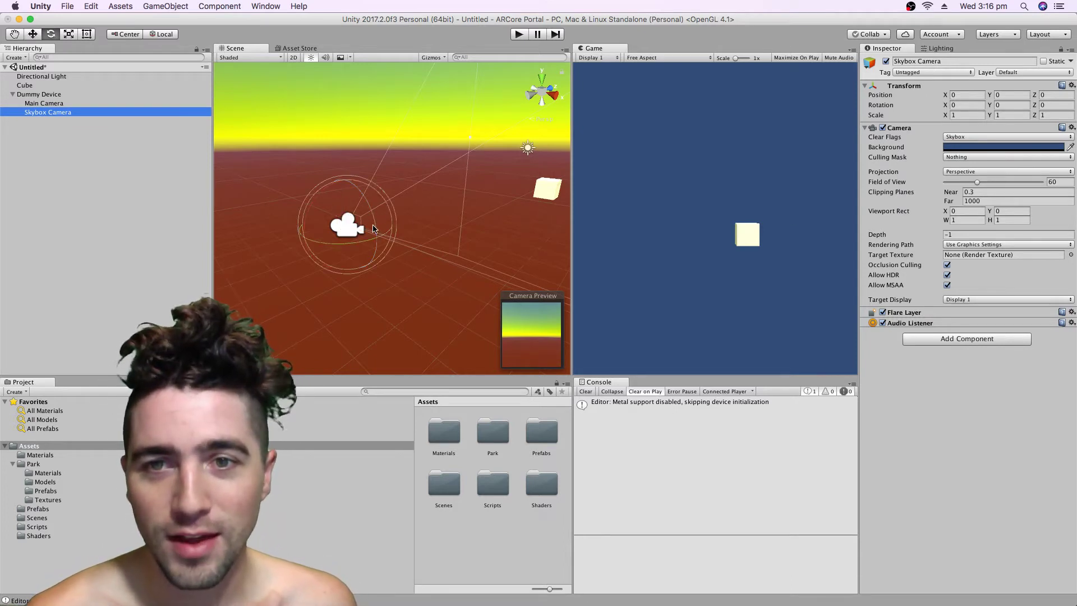
drag(385, 235, 328, 250)
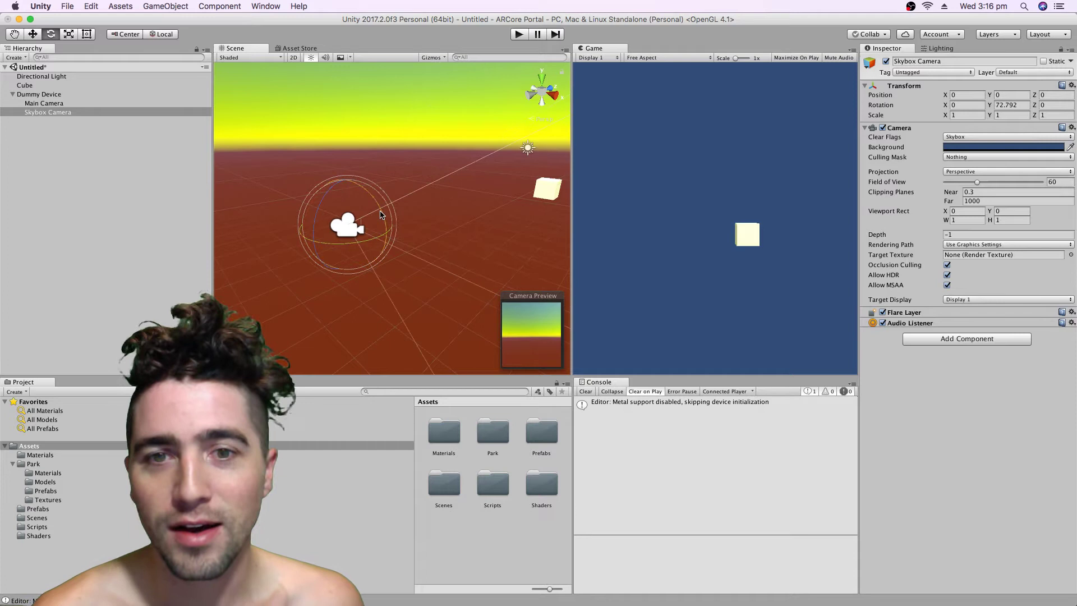
drag(381, 215, 357, 210)
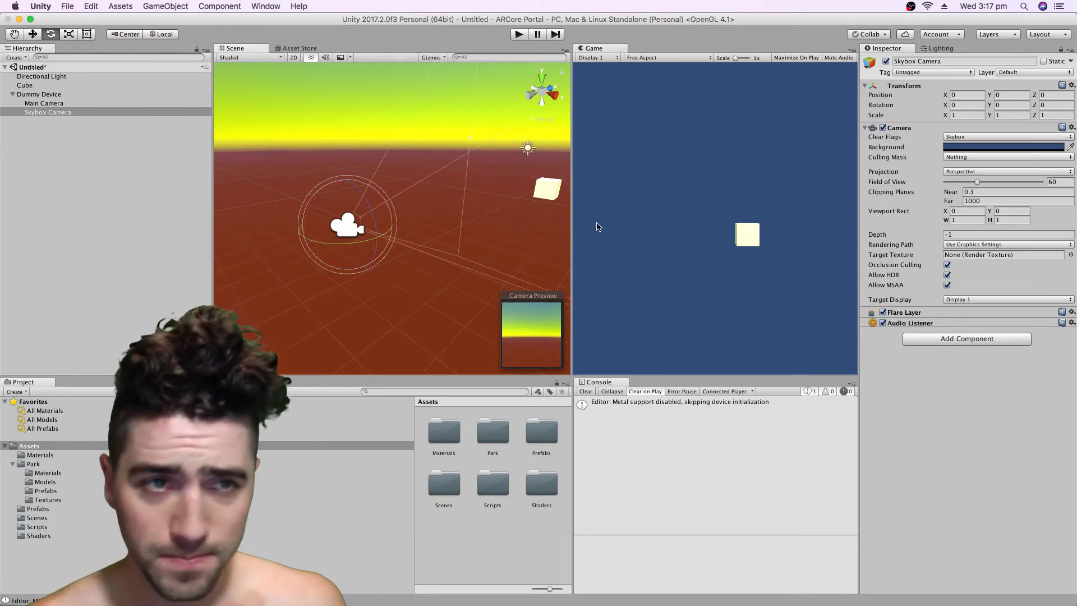
Step: Create a new Render Texture asset named 'SkyboxRender'
key(w)
right_click(503, 543)
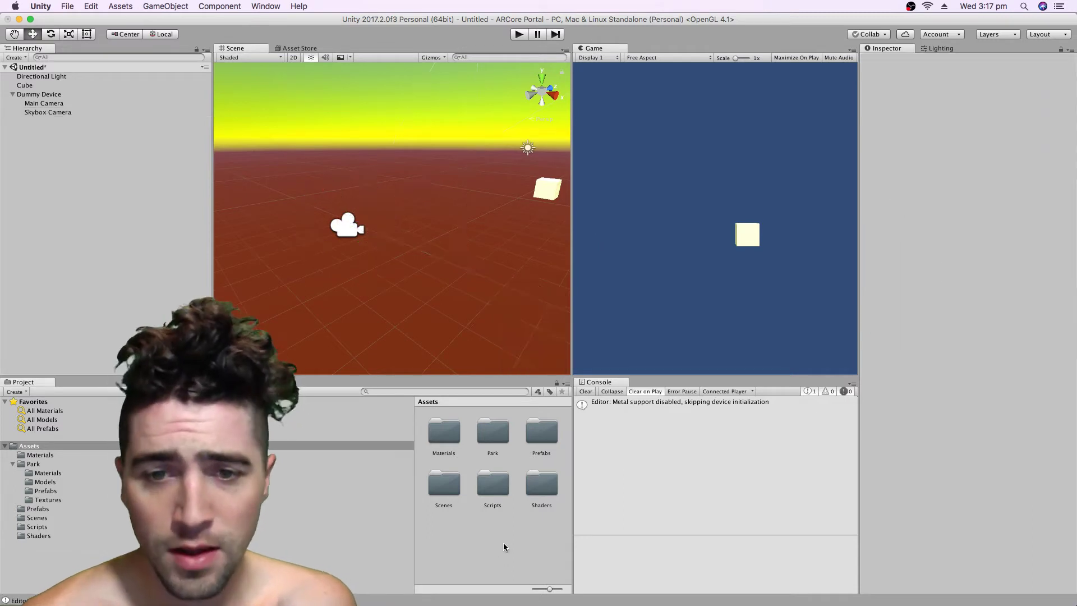
mouse_move(599, 387)
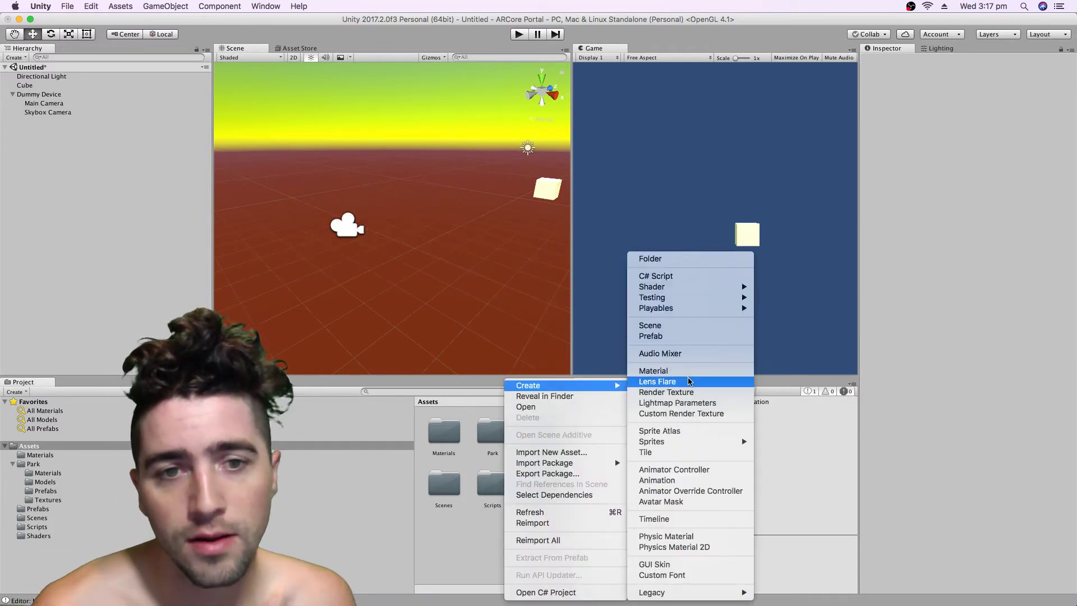
click(695, 392)
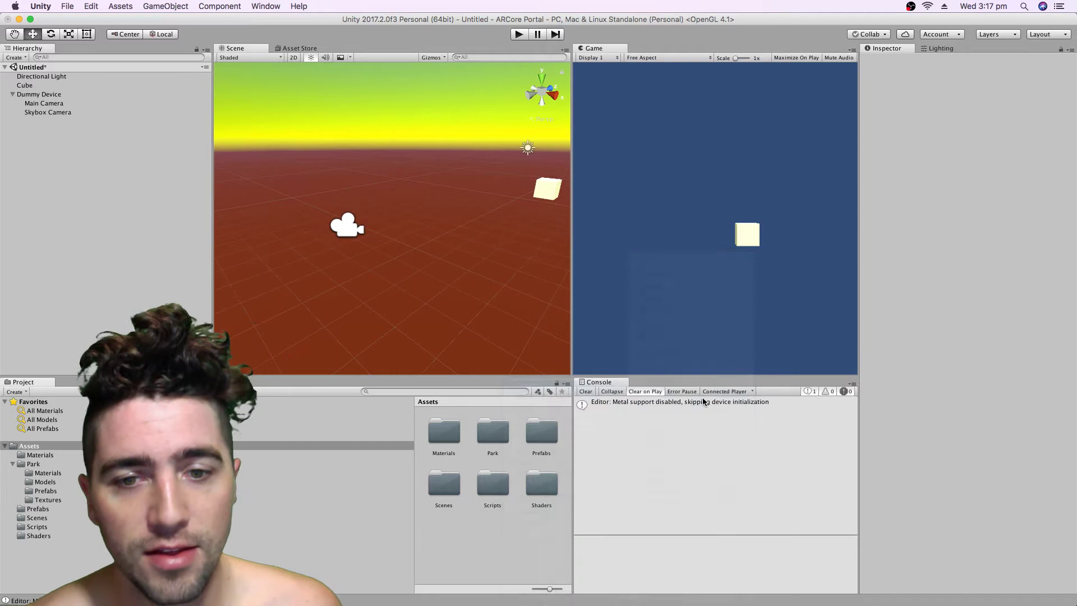
text(S)
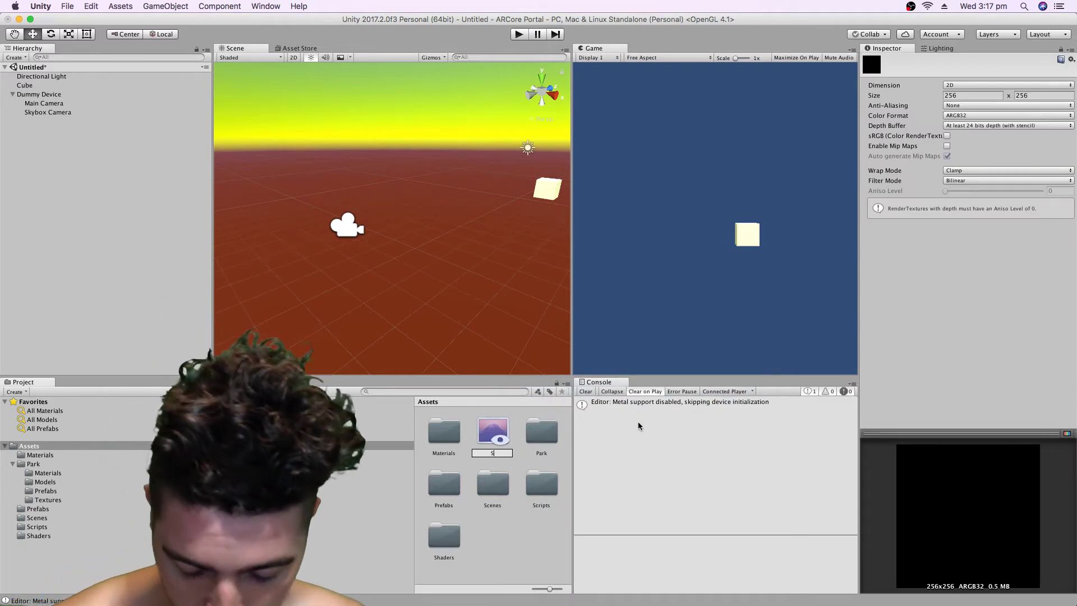
text(kyboxRender)
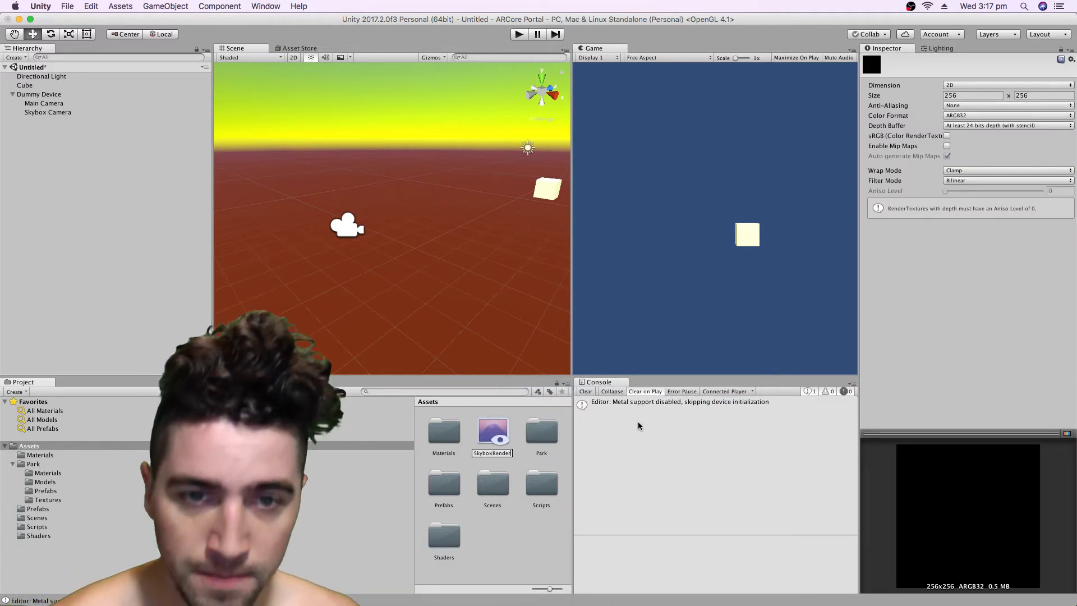
key(Return)
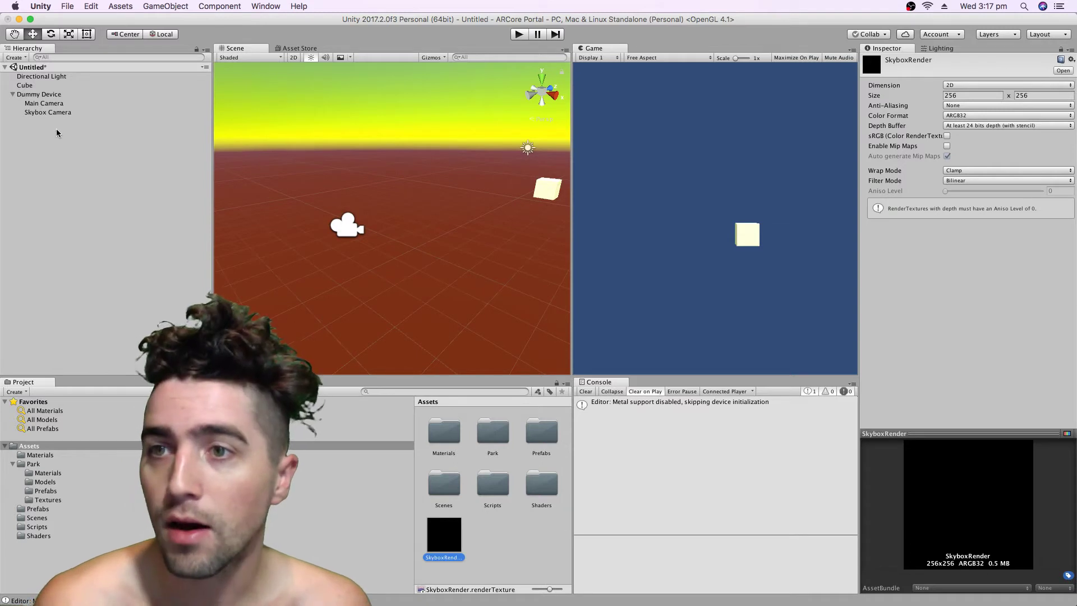
Step: Make SkyboxRender the Skybox Camera's Target Texture and move it into the Materials folder
click(65, 114)
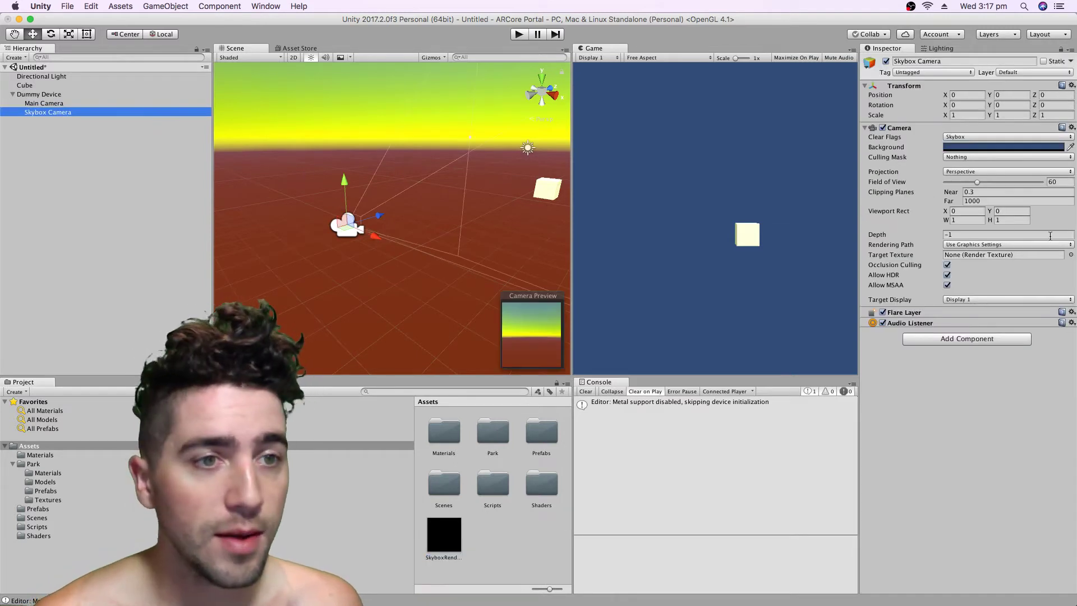
click(1070, 255)
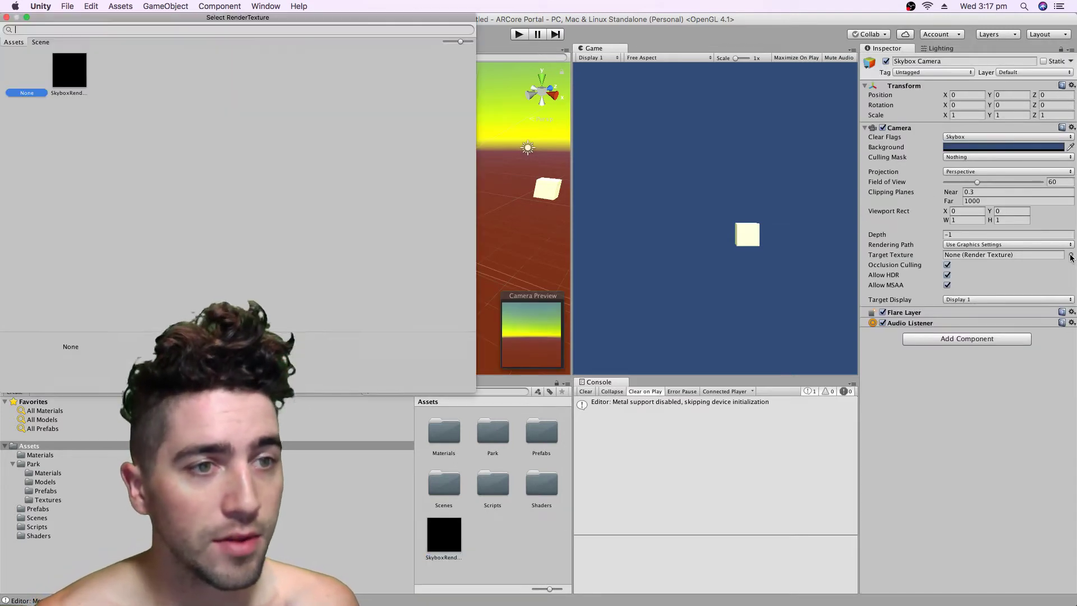
double_click(84, 83)
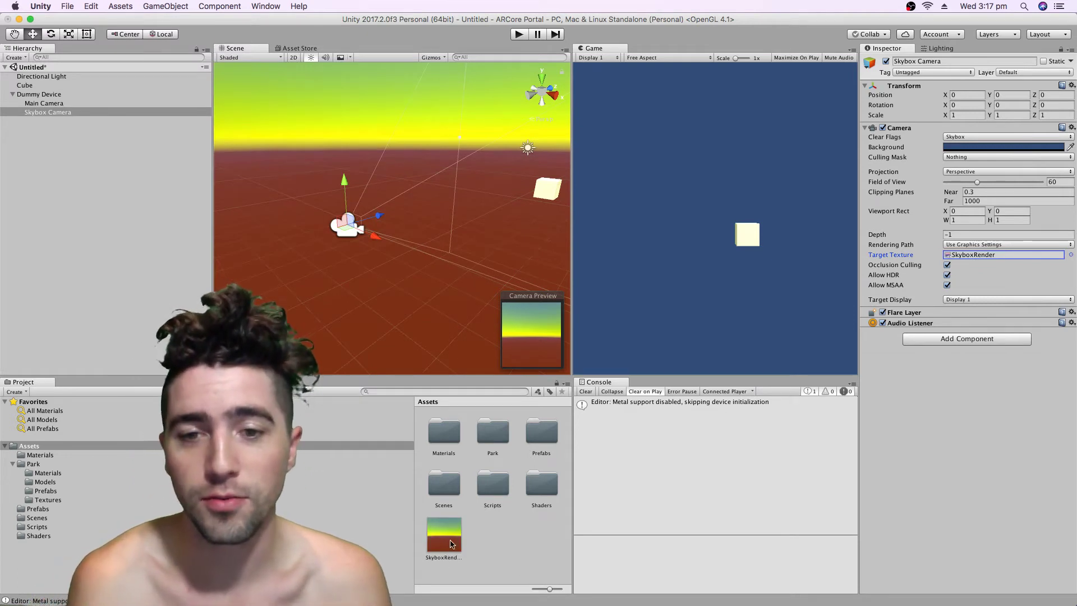
drag(448, 544, 446, 443)
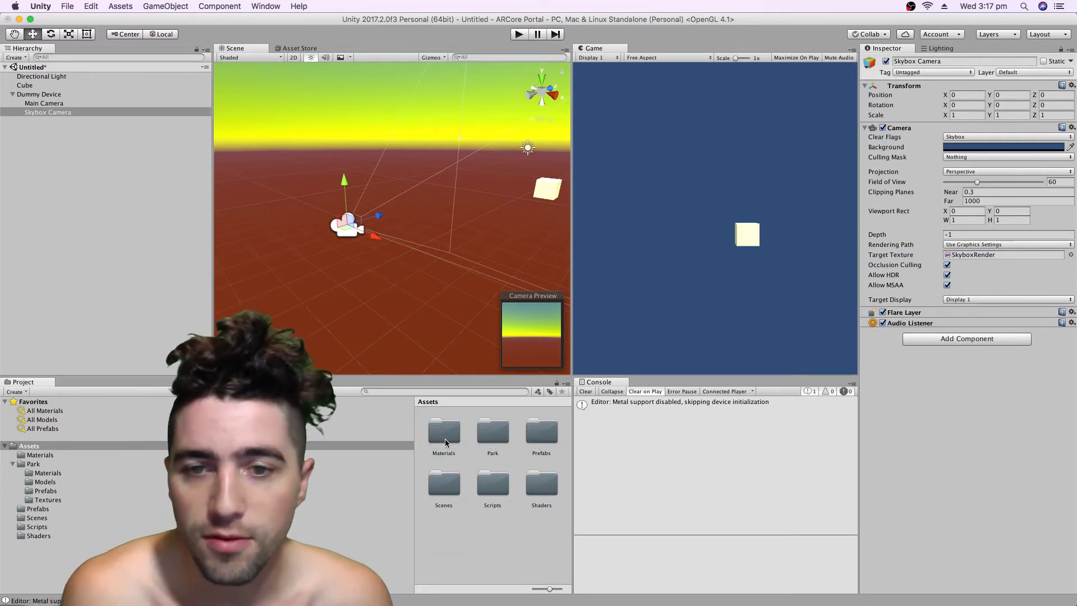
double_click(444, 433)
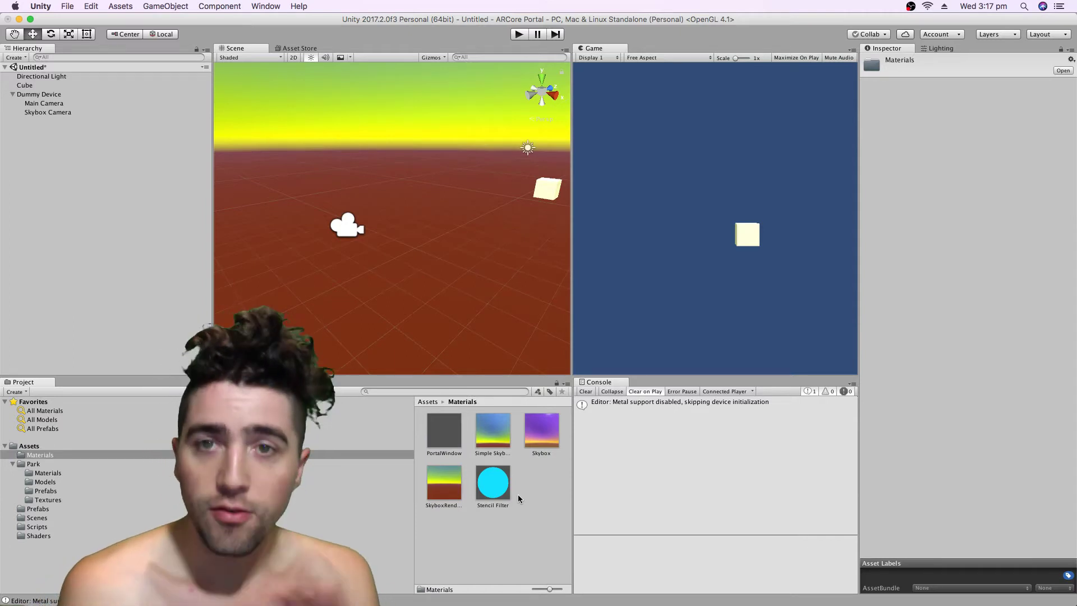
Step: Add a Quad as a child of Dummy Device and reset it to the parent's origin
click(165, 7)
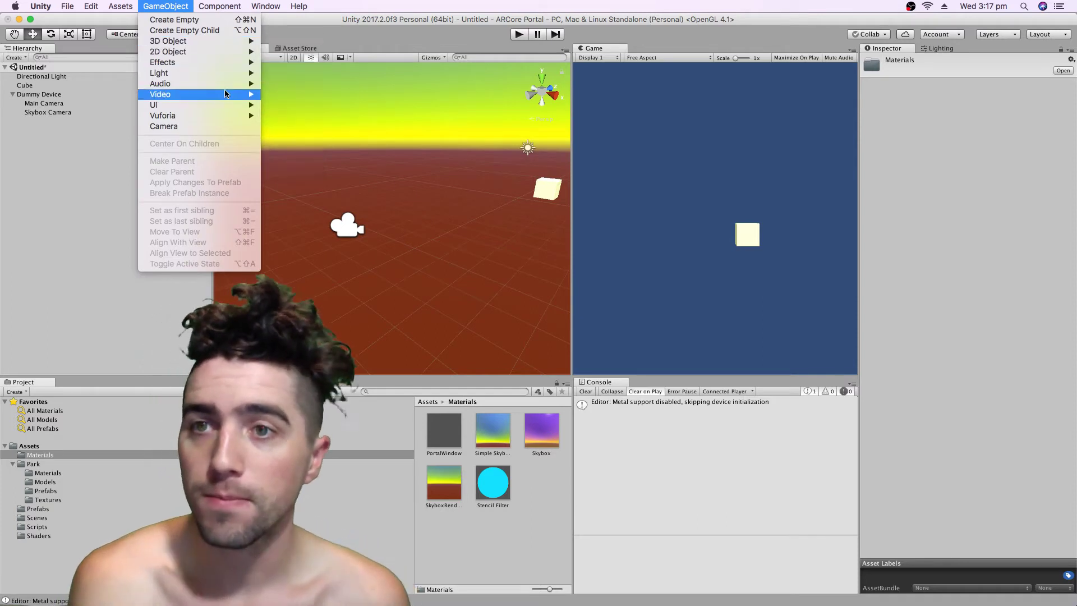
mouse_move(213, 43)
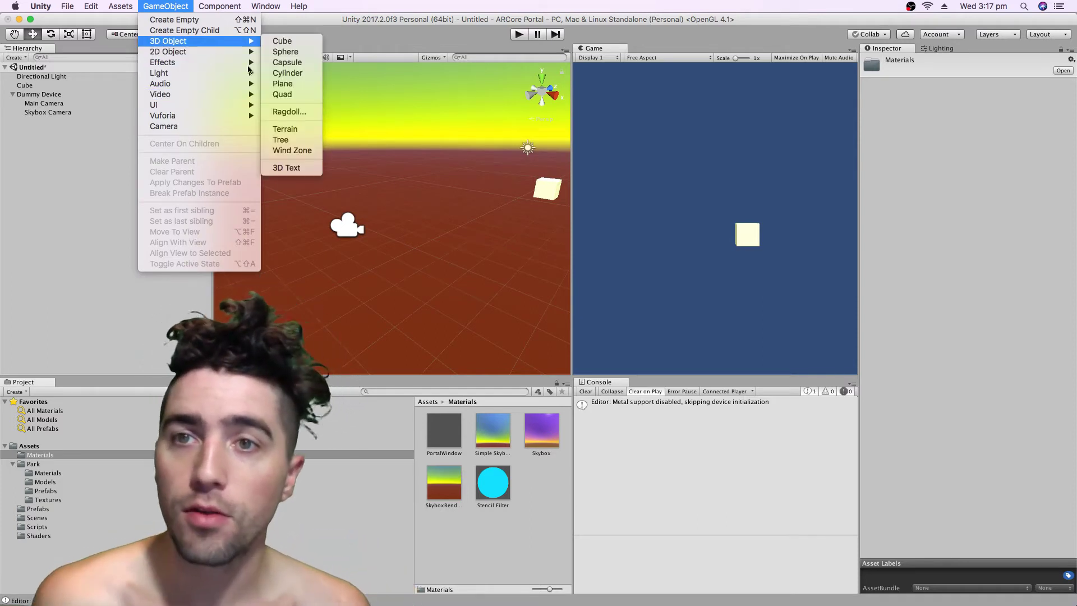
click(283, 94)
drag(27, 123, 110, 122)
right_click(967, 82)
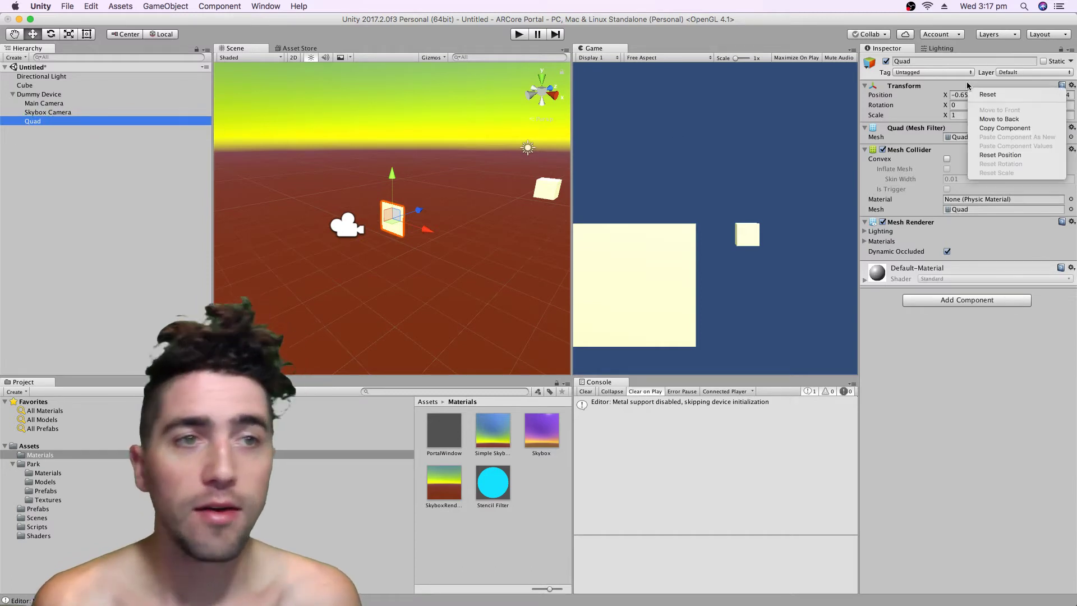
click(987, 94)
Step: Place the Quad at Z 150 and scale it to 200 by 200
drag(385, 222, 407, 212)
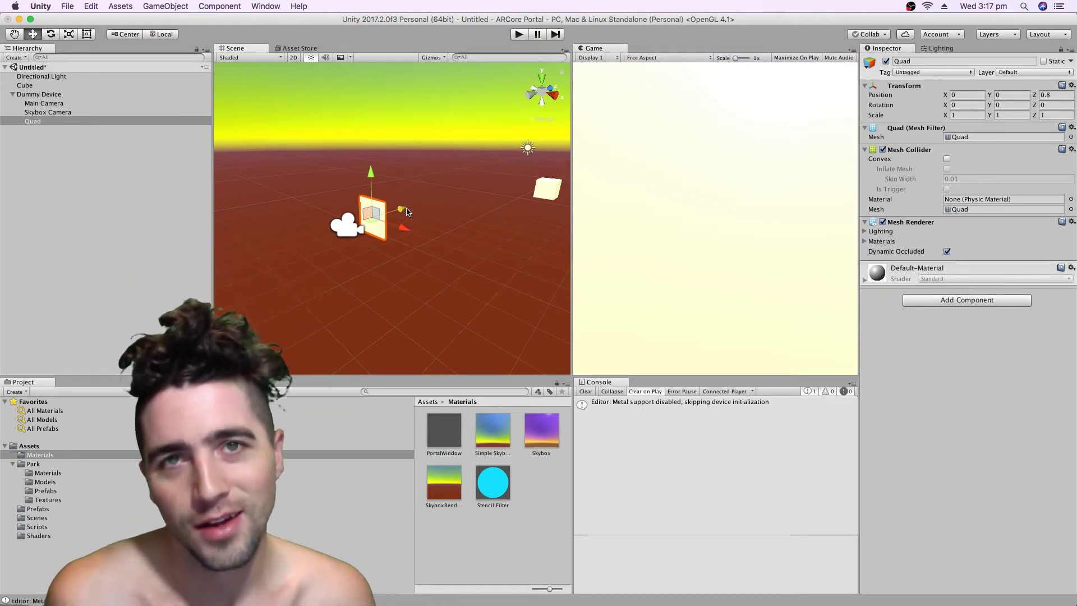
drag(408, 212, 549, 149)
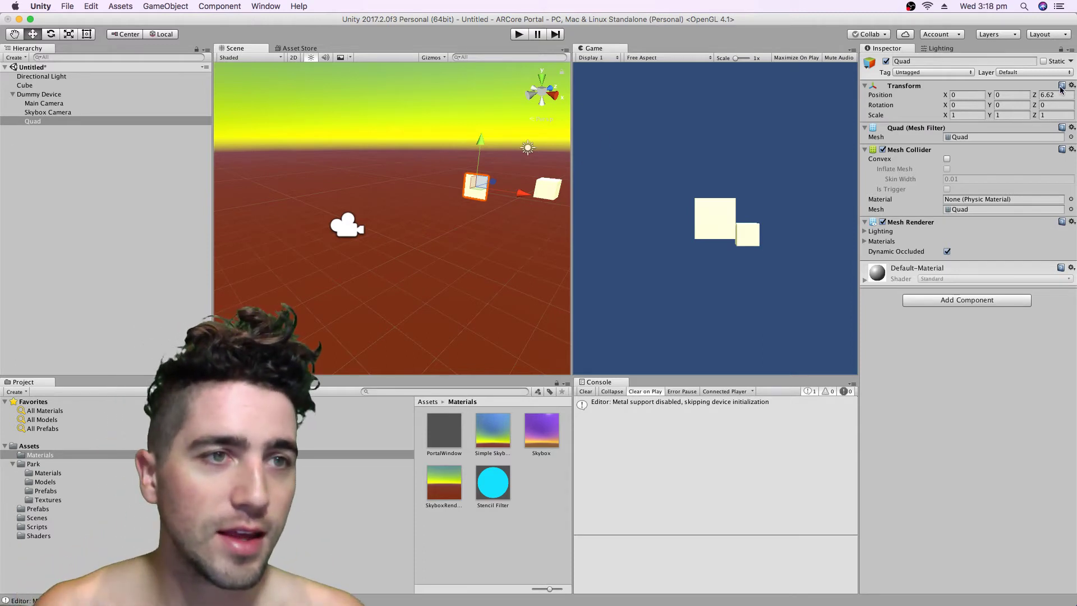
click(1044, 96)
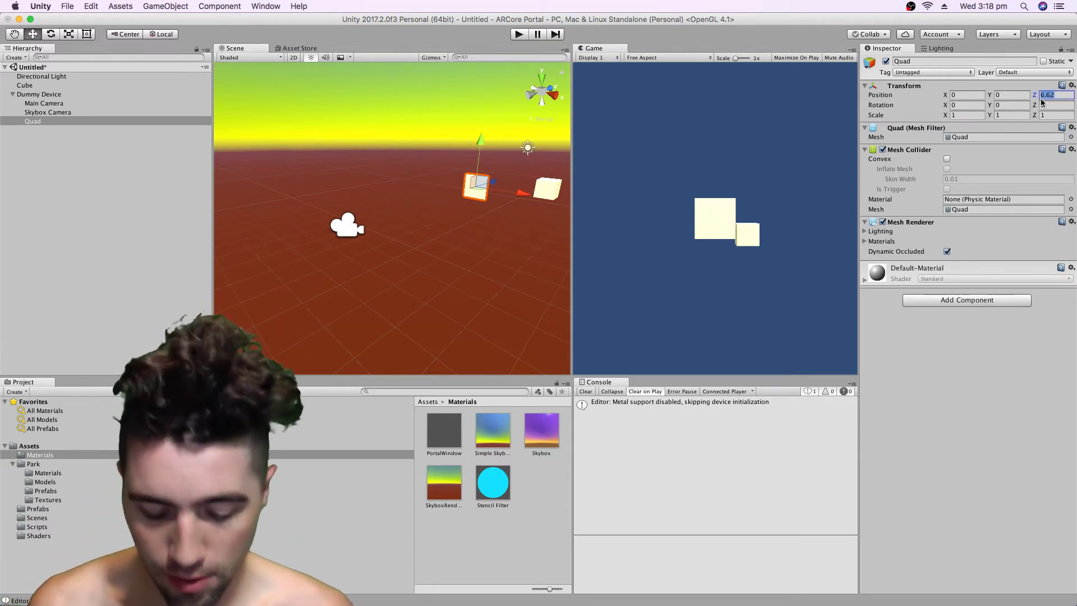
text(150)
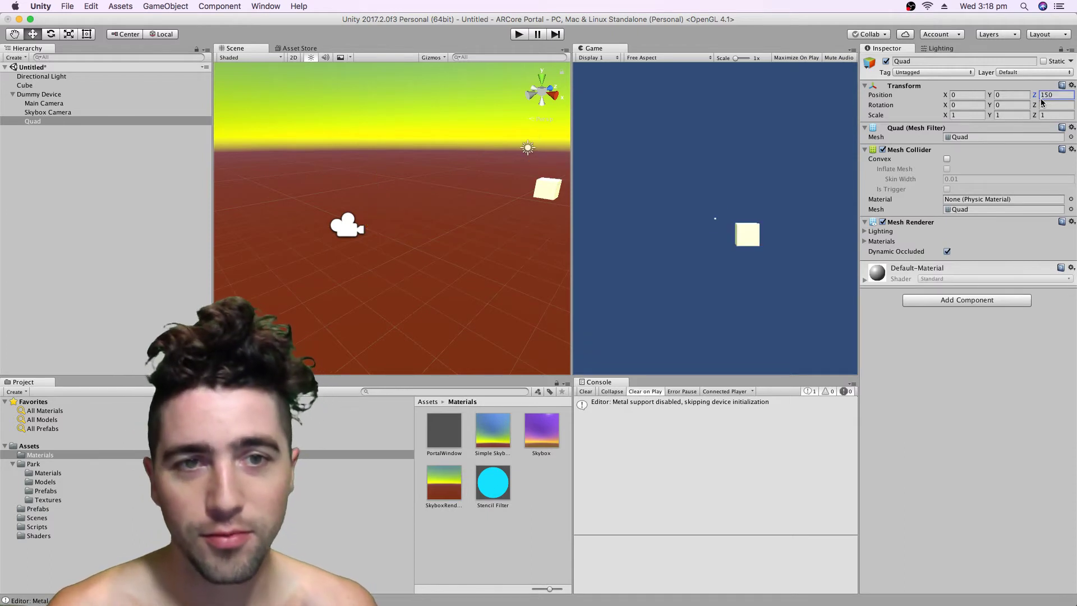
click(975, 114)
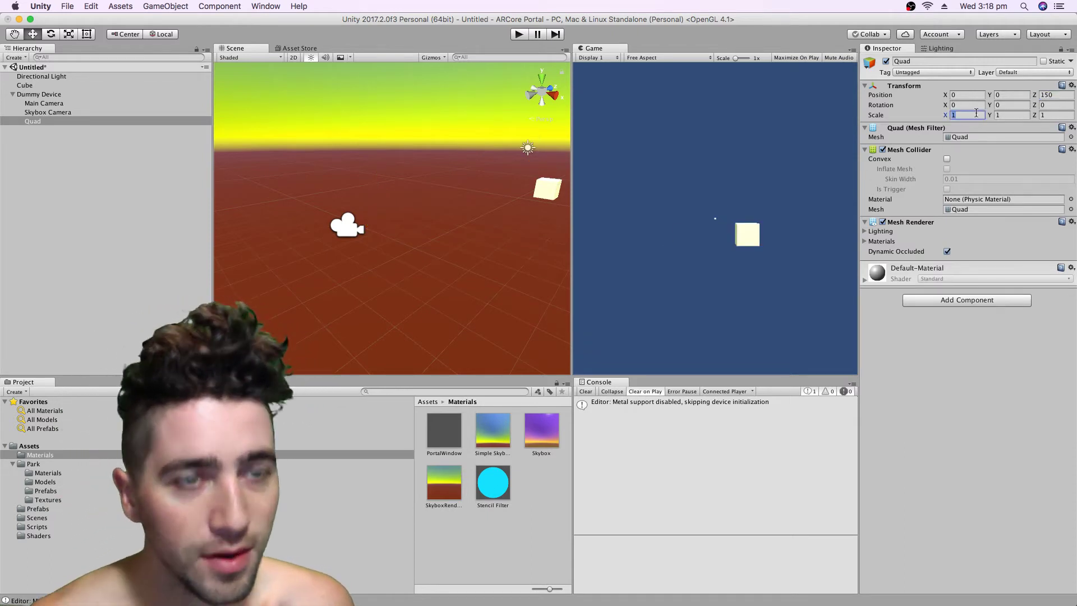
text(200)
key(Tab)
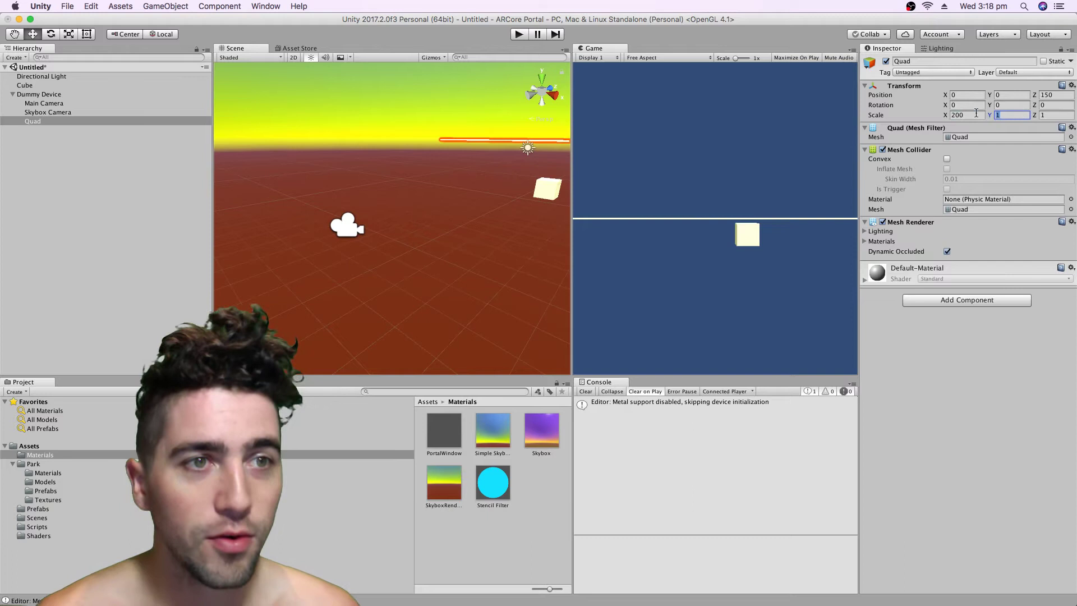
text(200)
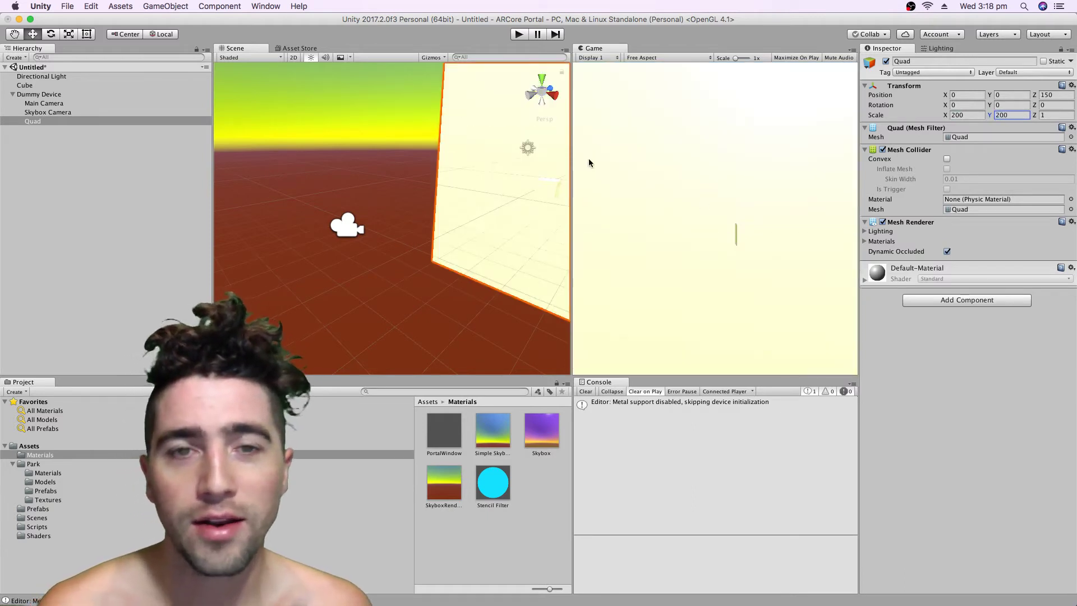
scroll(421, 219, down, 5)
scroll(421, 219, down, 3)
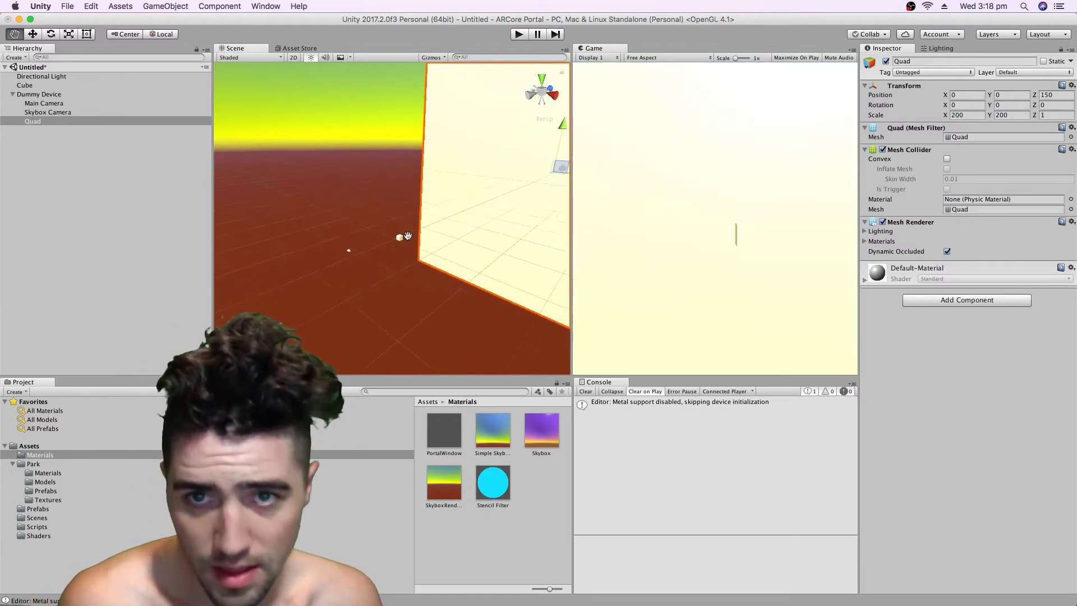
Step: Create a SkyboxRender material in the Materials folder and set its shader to Unlit/Texture
click(522, 530)
right_click(522, 530)
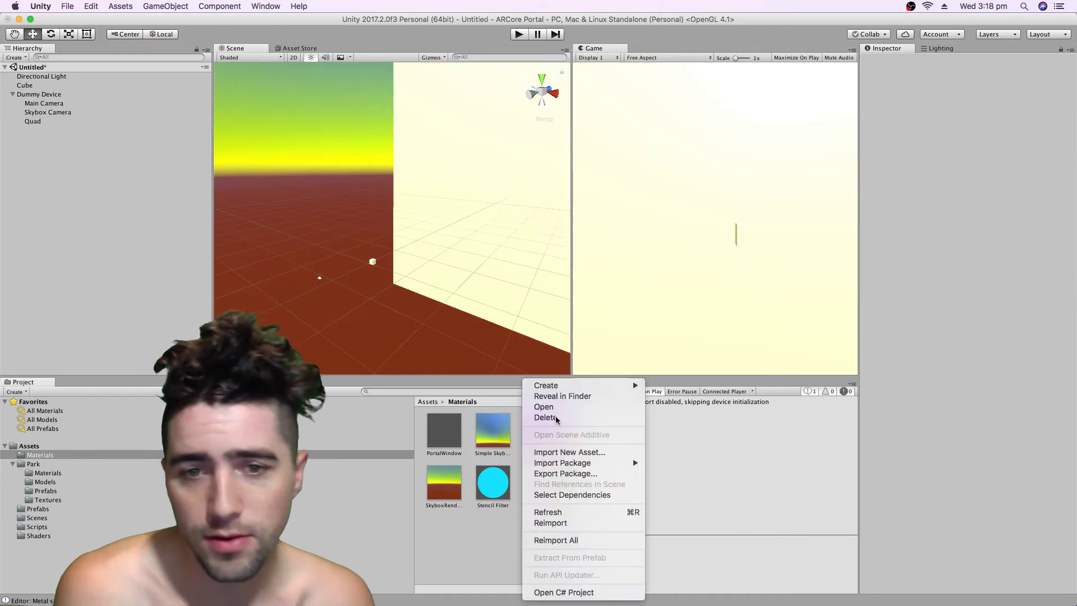
mouse_move(586, 386)
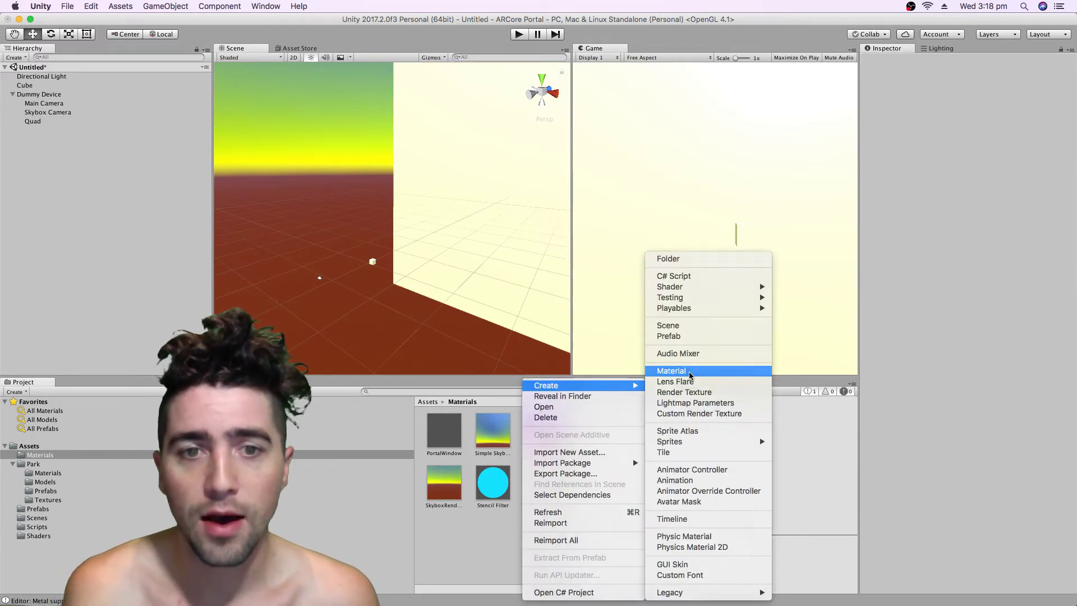
click(690, 373)
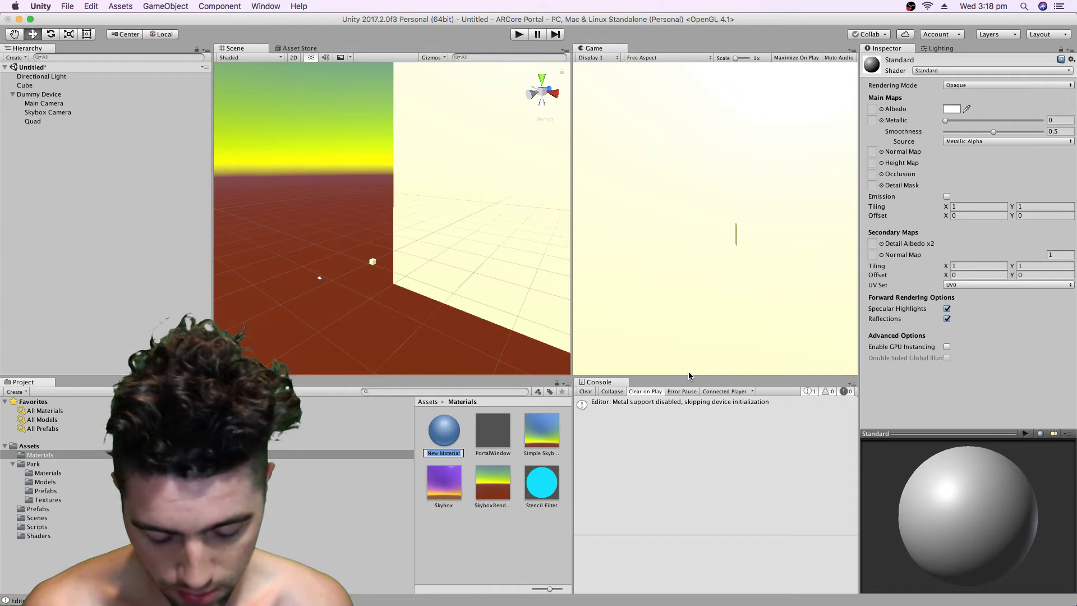
text(Skybox)
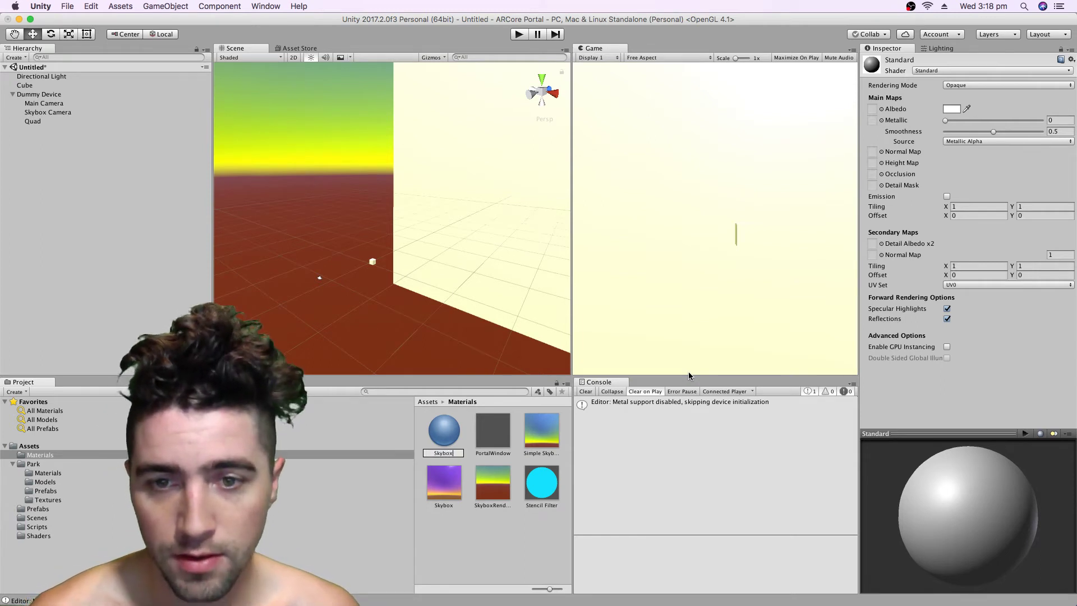
text(Render)
key(Return)
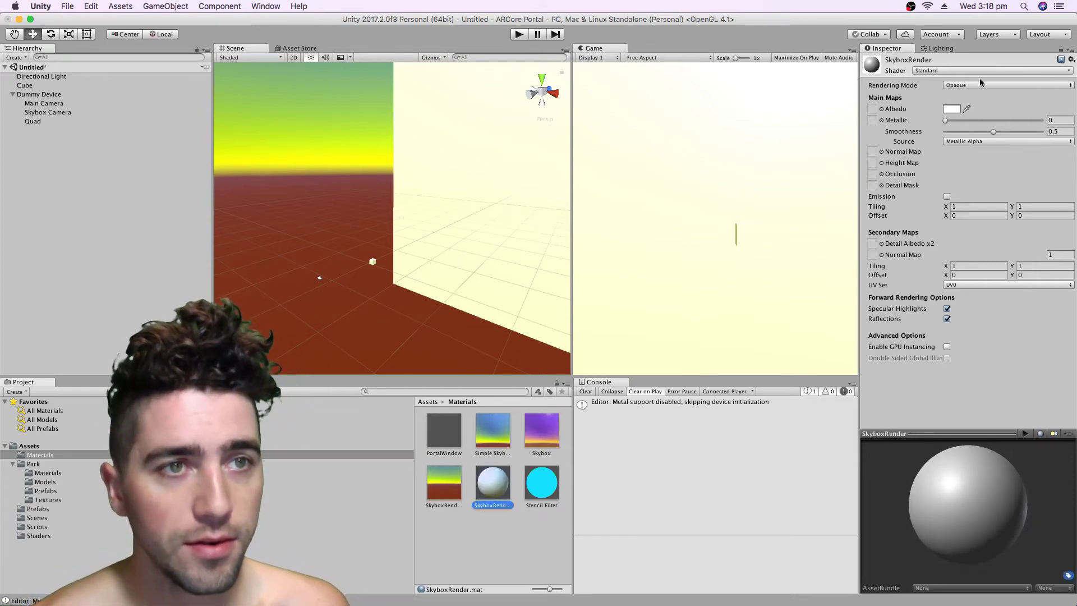
click(965, 70)
mouse_move(962, 199)
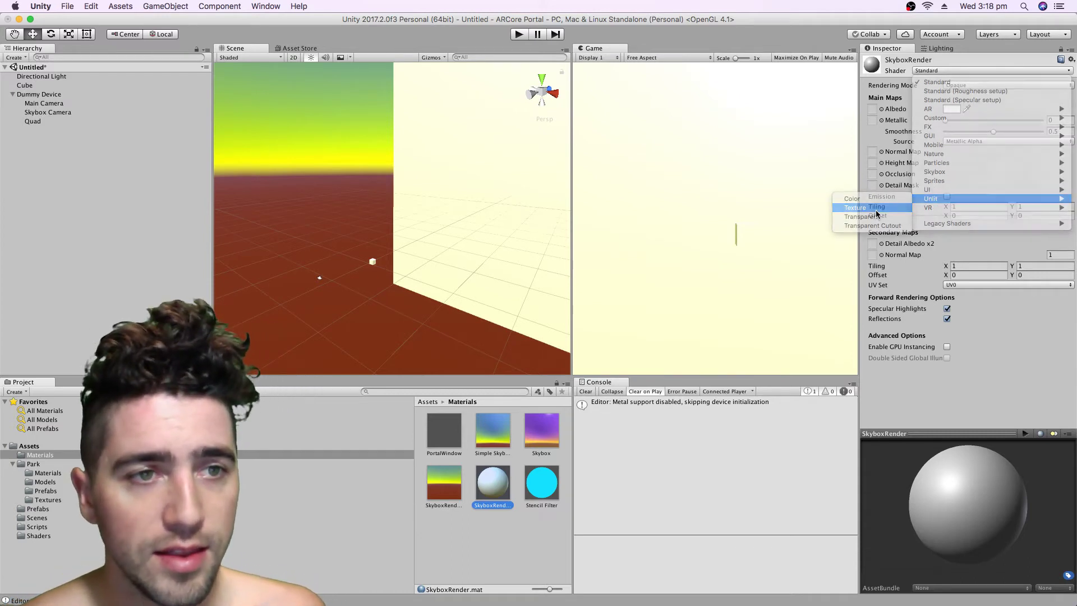
click(874, 208)
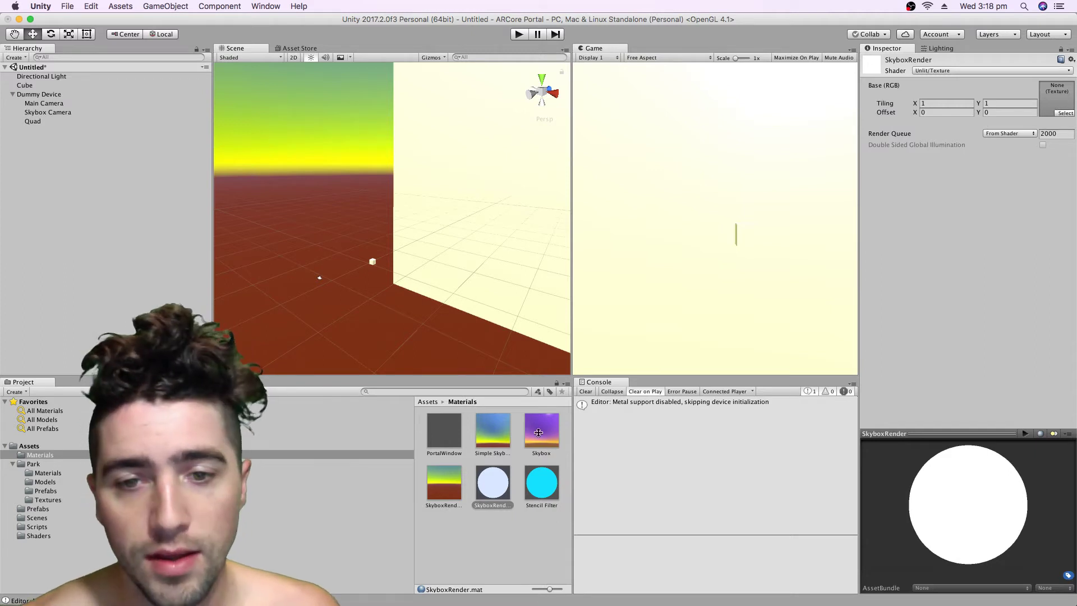
Step: Make the skybox render texture SkyboxRender's base texture and apply the material to the distant Quad
drag(432, 503, 1061, 104)
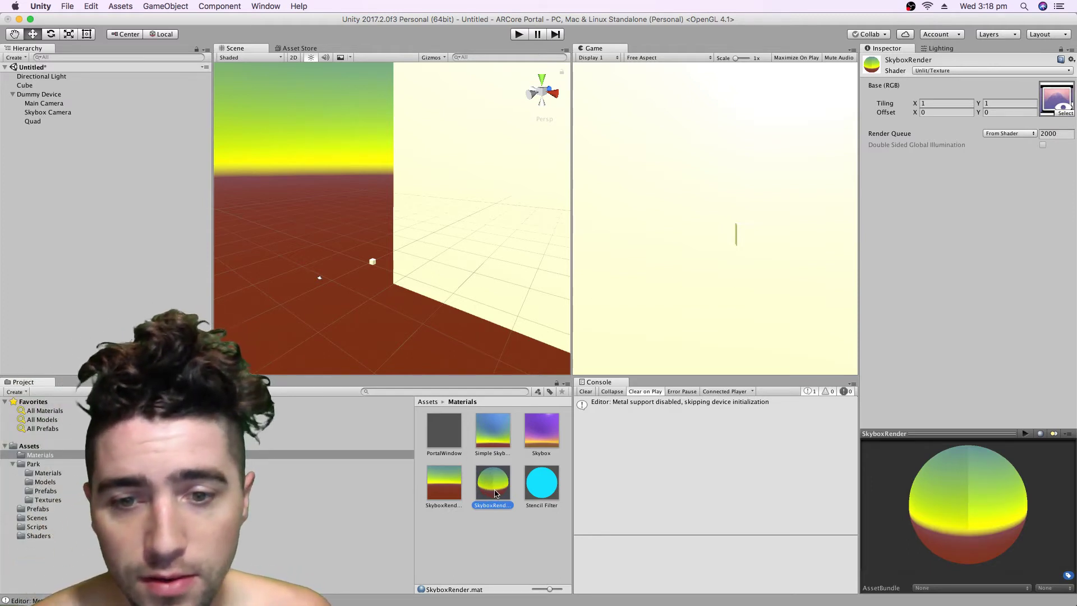
drag(488, 494, 505, 212)
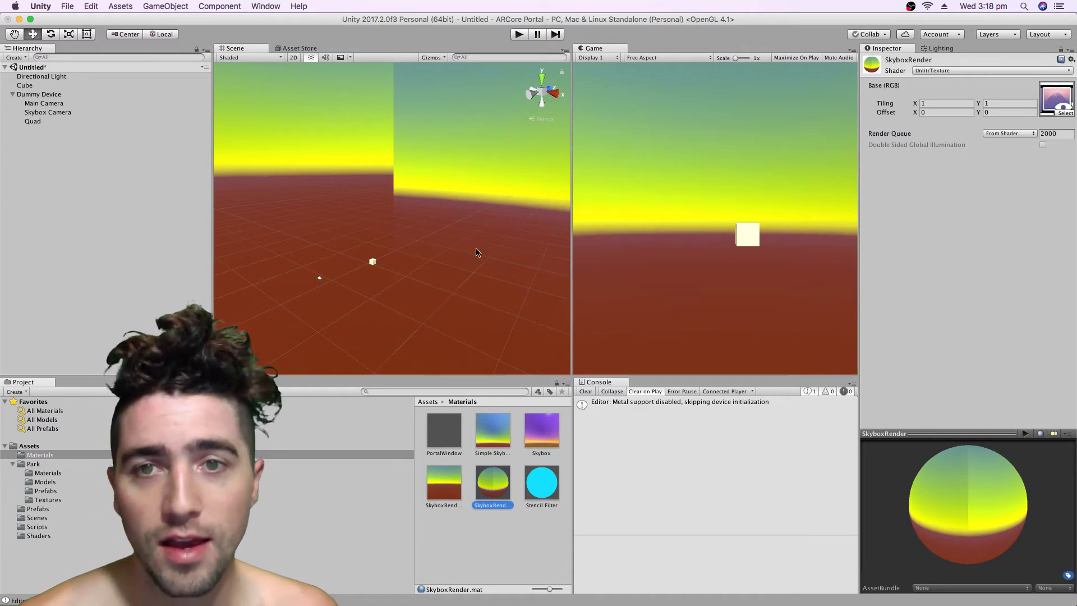
middle_drag(473, 250, 373, 216)
right_drag(372, 215, 449, 279)
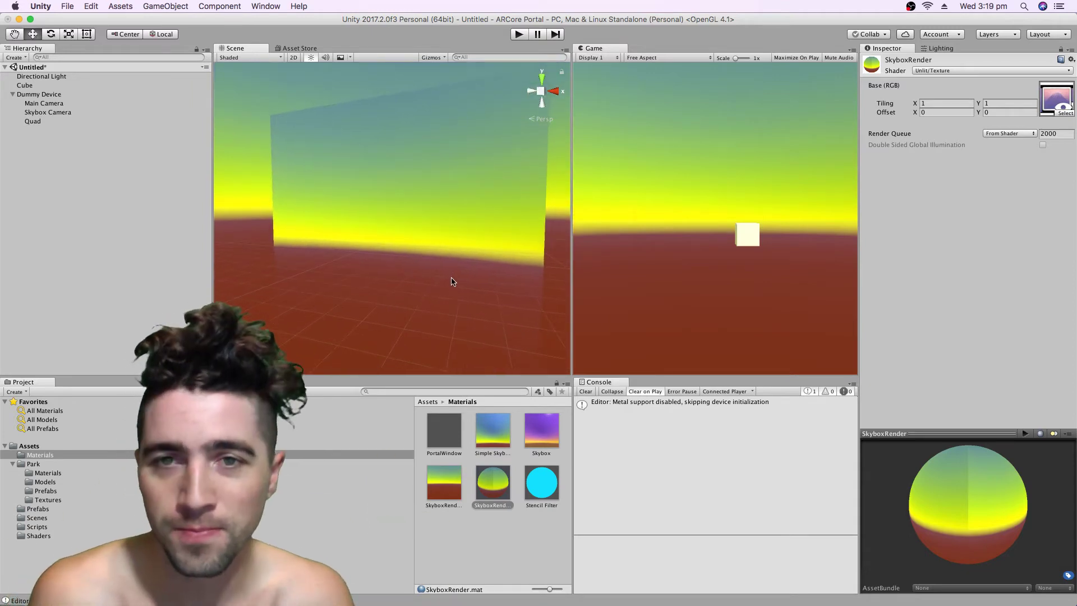
scroll(516, 228, down, 3)
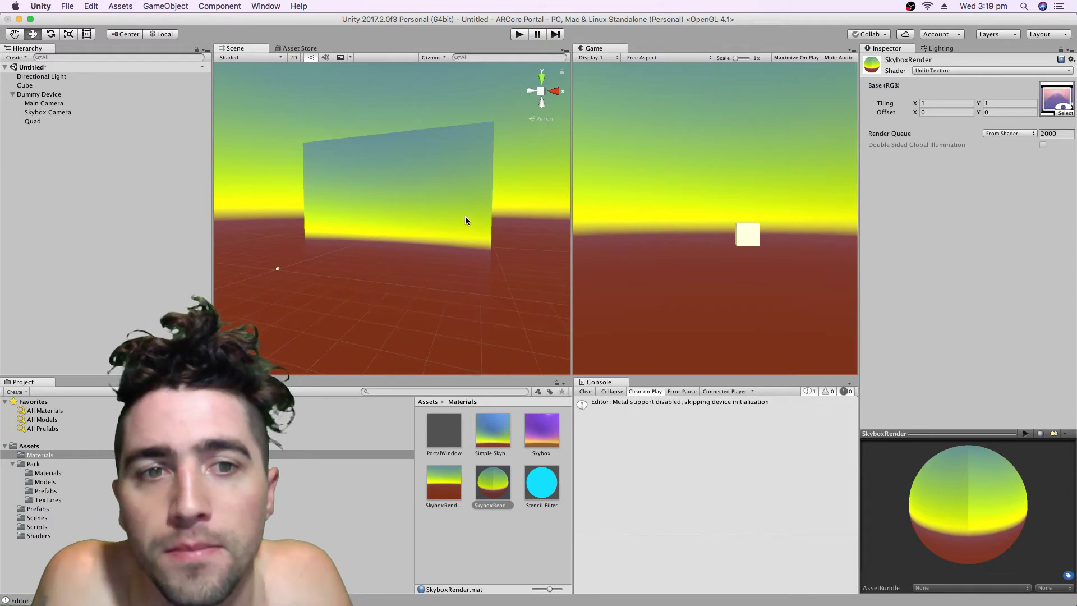
right_drag(466, 223, 474, 251)
mouse_move(418, 291)
middle_down()
mouse_move(457, 277)
mouse_move(435, 230)
mouse_move(413, 289)
middle_up()
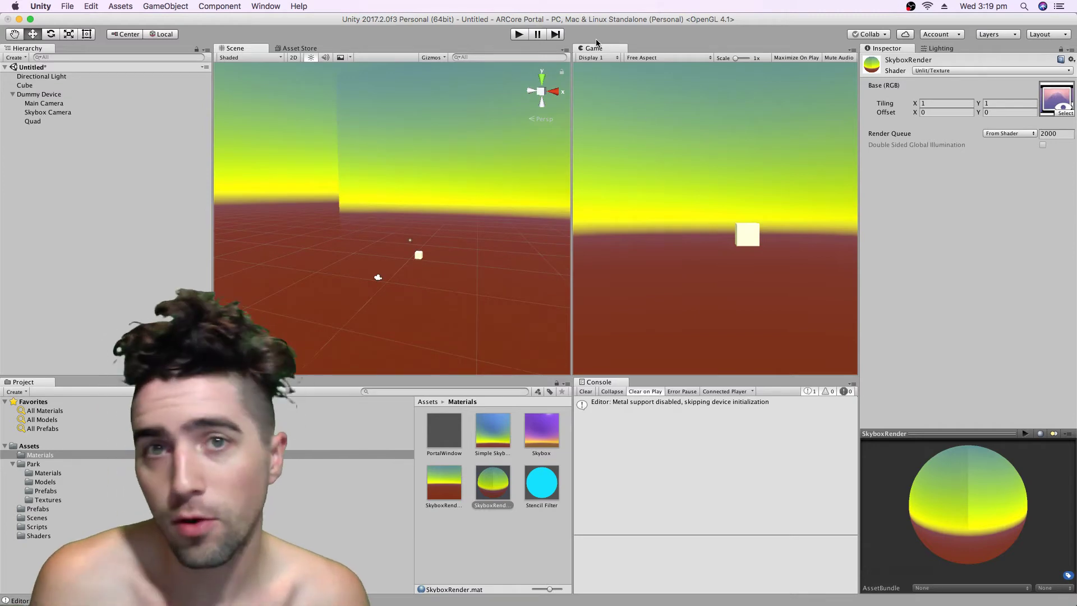
Step: Play and stop the scene to check the sky backdrop, then return the Project browser to Assets
click(519, 35)
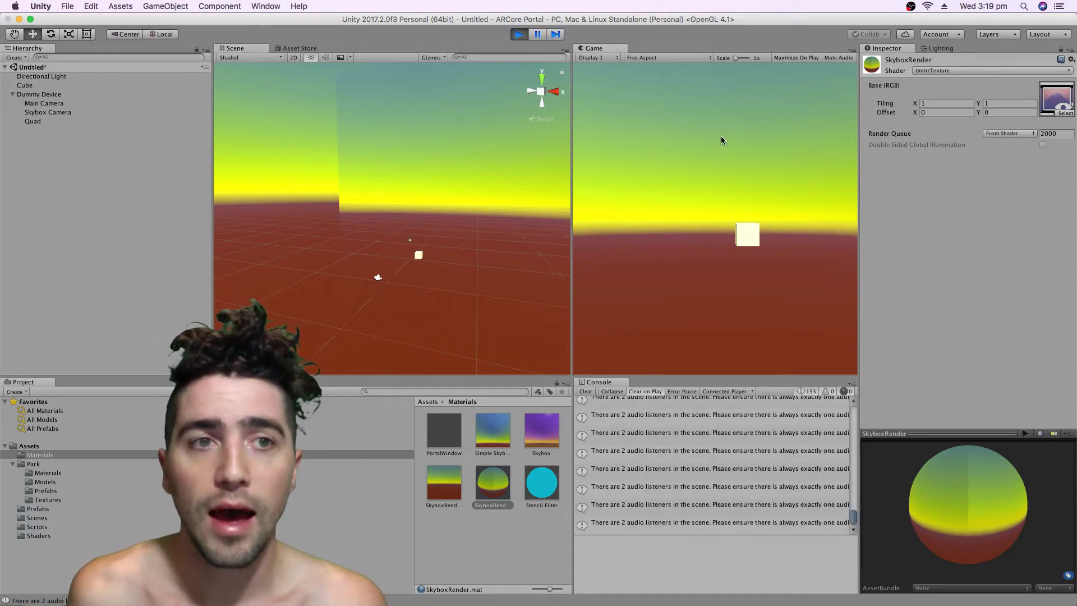
click(519, 34)
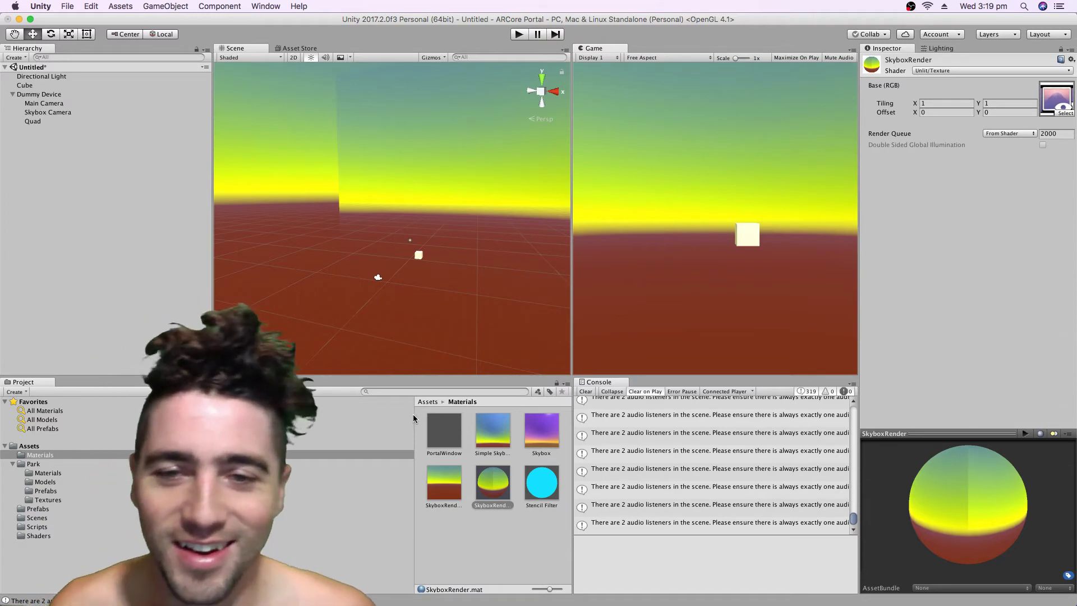
click(432, 401)
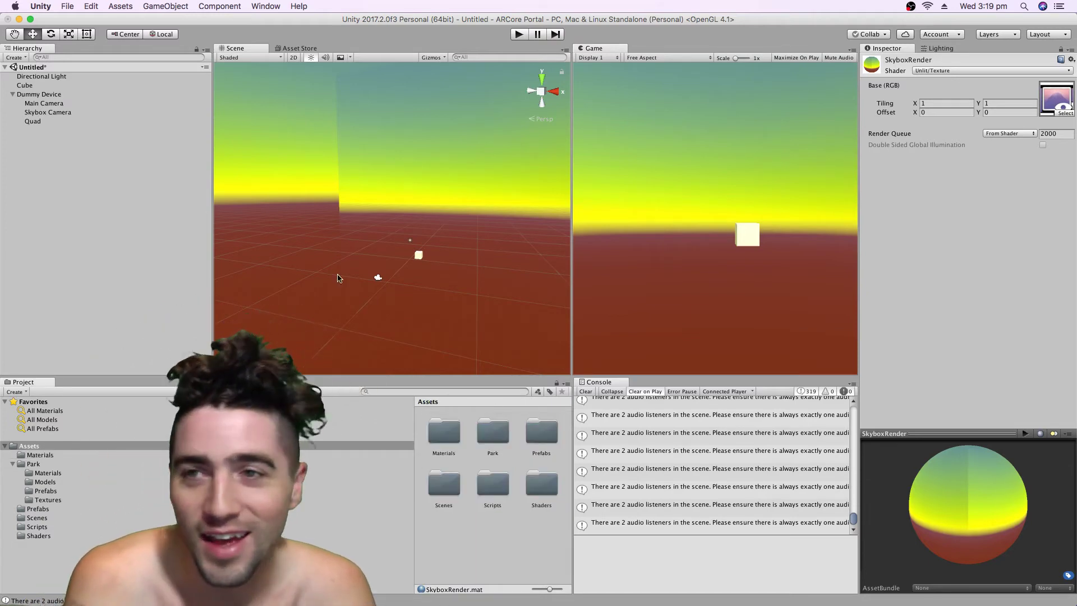
click(530, 528)
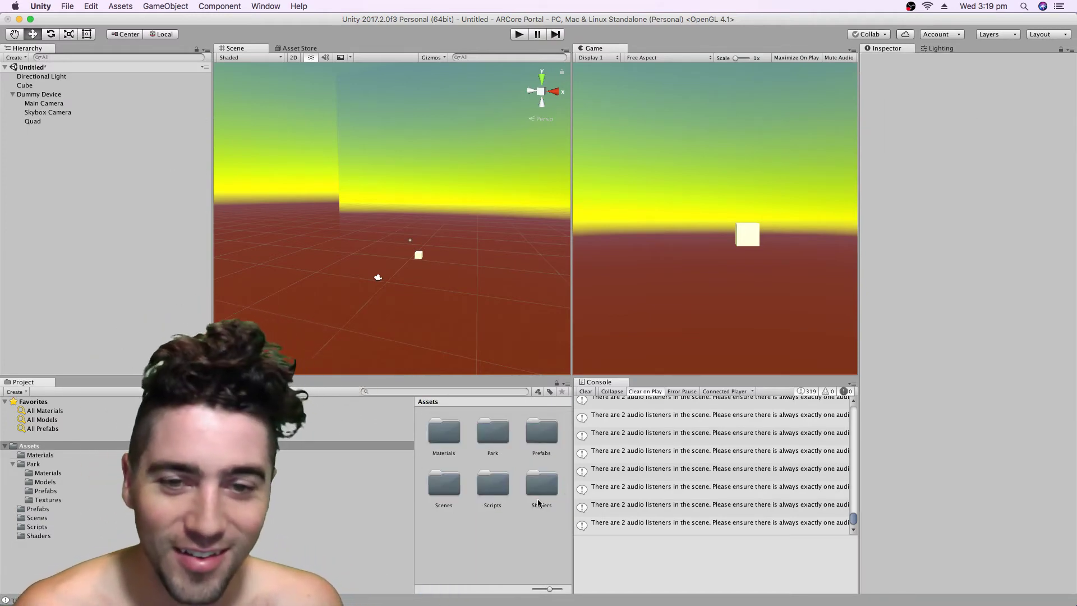
Step: Search Downloads in Finder for 'unlit-normal' and drag Unlit-Normal.shader into Unity's Shaders folder
mouse_move(362, 603)
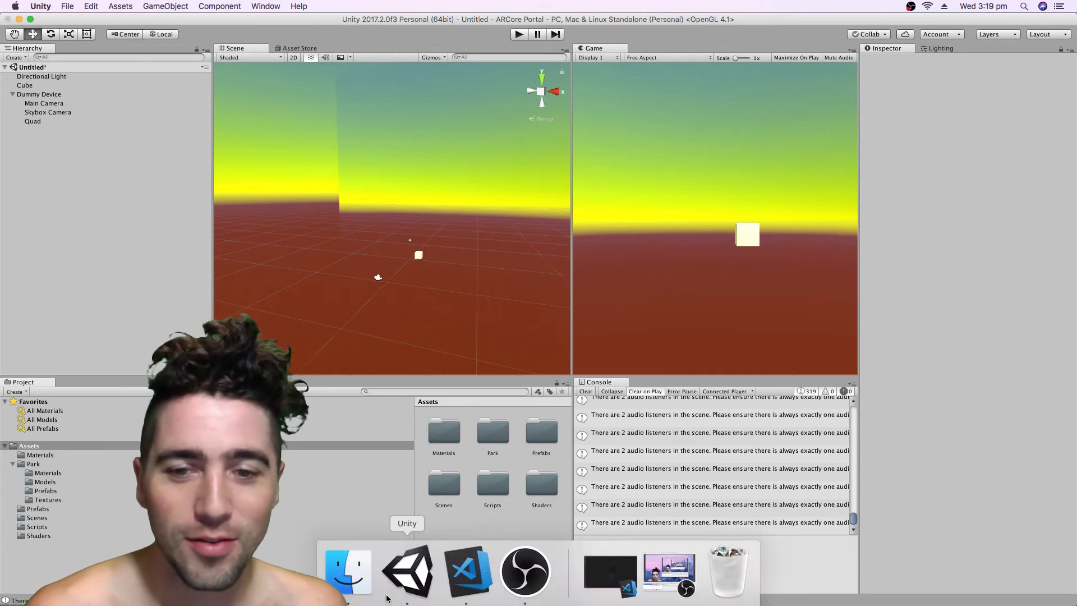
click(357, 594)
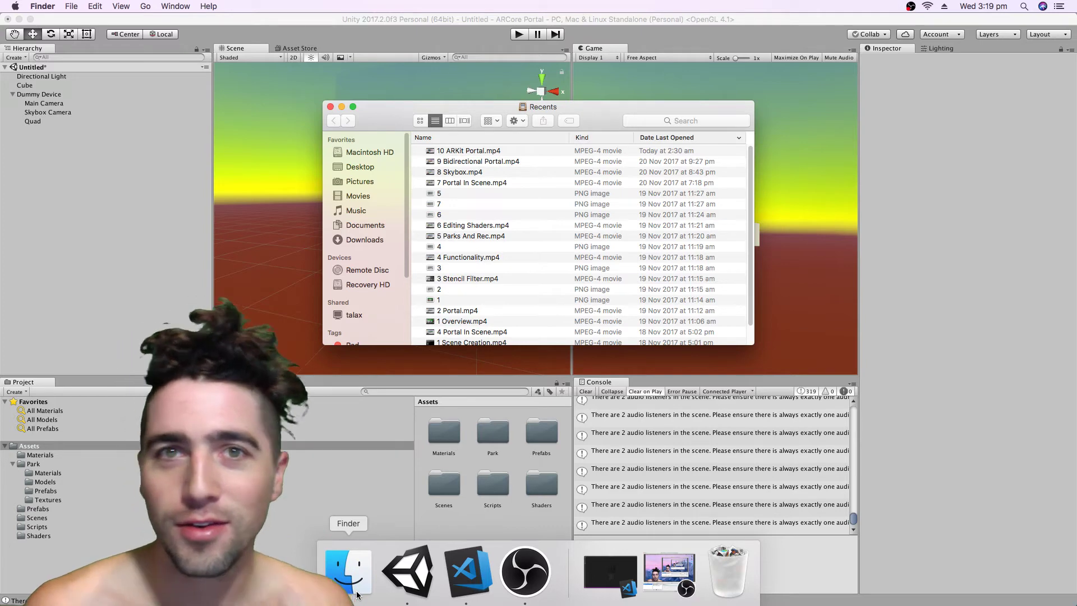
click(370, 230)
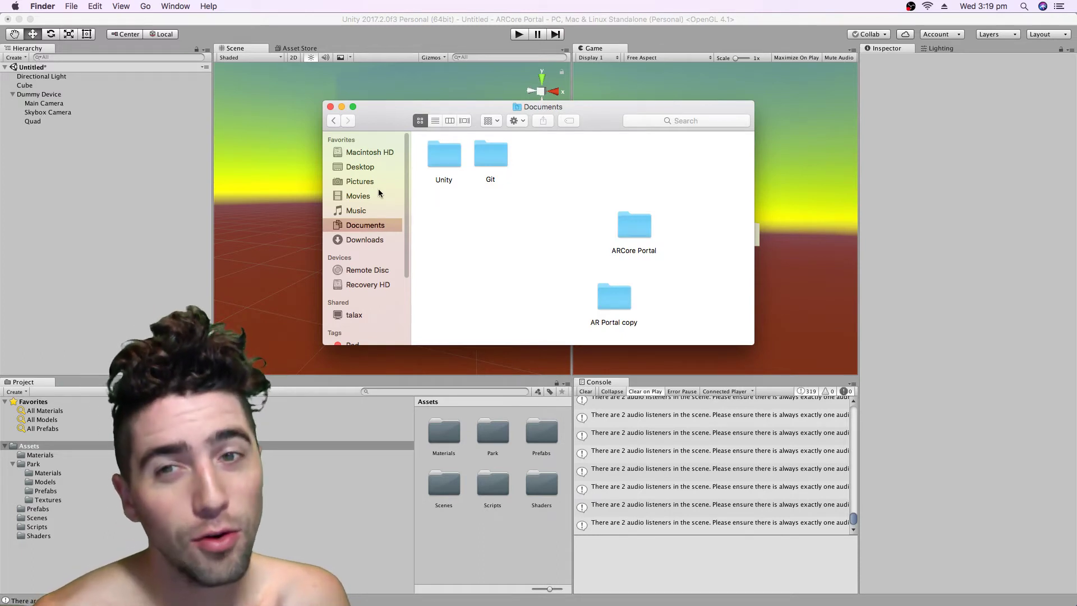
scroll(376, 251, down, 4)
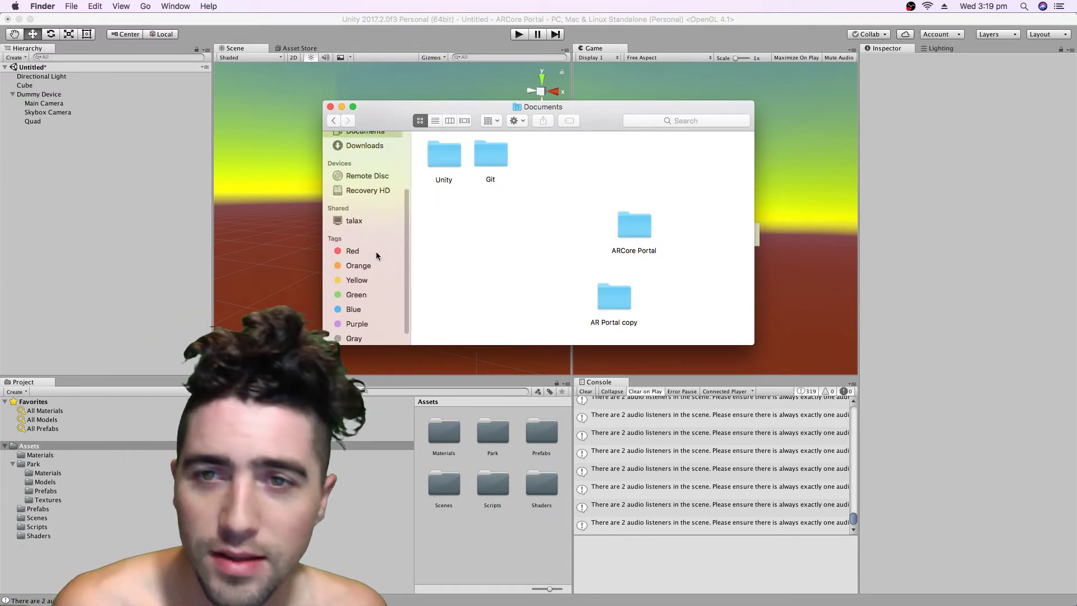
scroll(379, 226, up, 4)
click(374, 238)
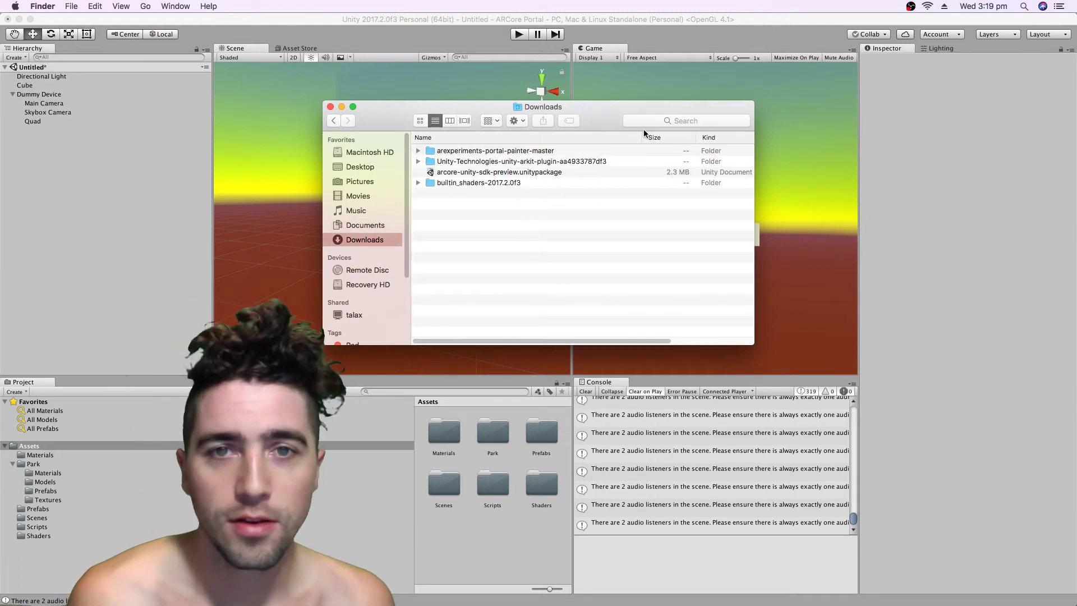
click(661, 121)
text(unl)
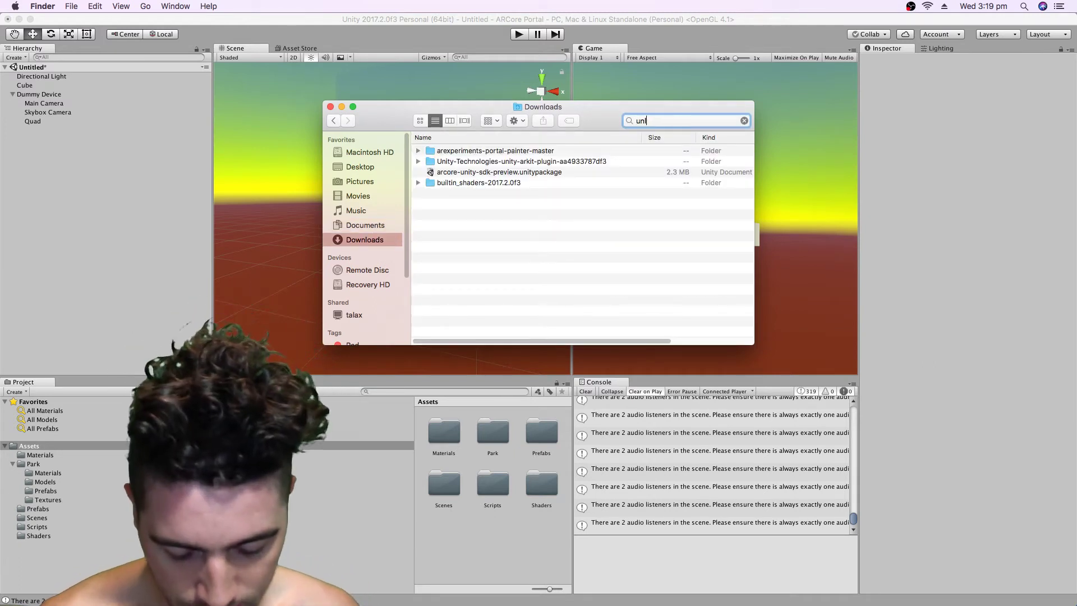
text(it-normal)
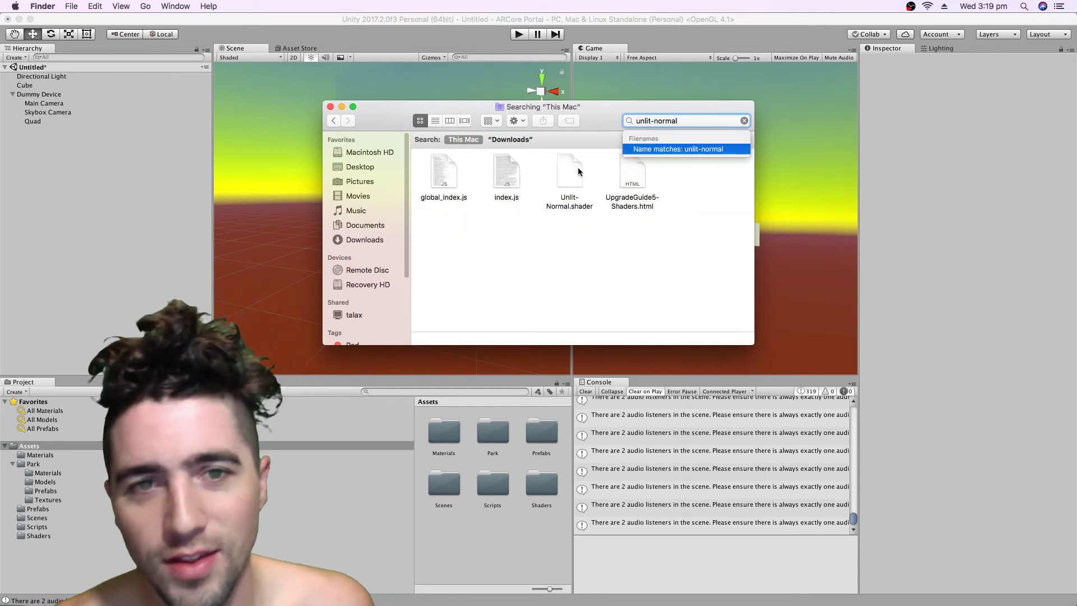
drag(572, 170, 542, 478)
Step: In the Shaders folder, rename Unlit-Normal.shader to SkyboxRender
double_click(542, 481)
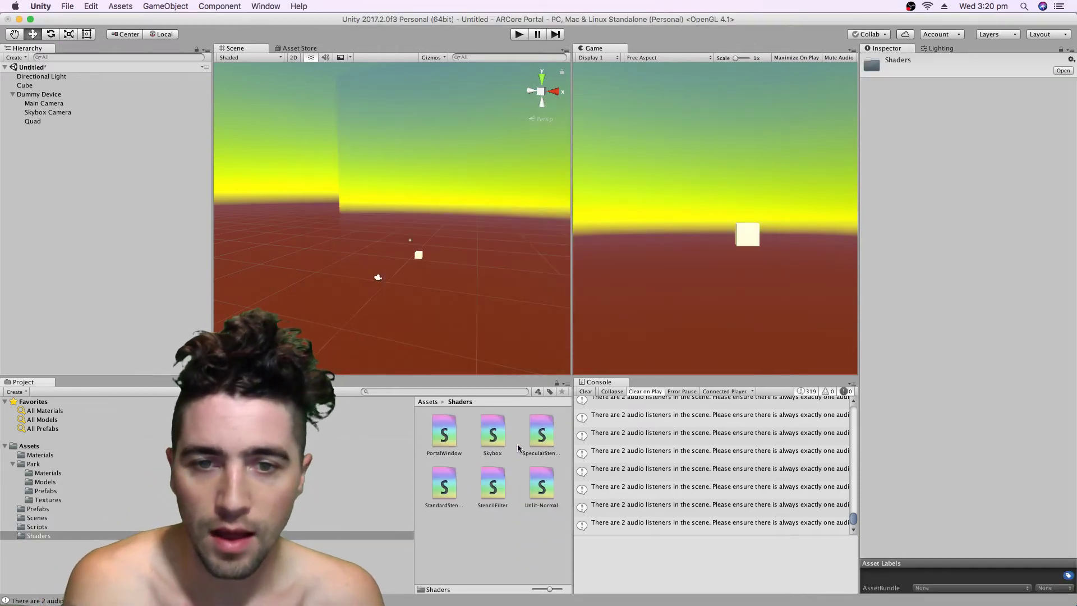
click(544, 435)
click(537, 483)
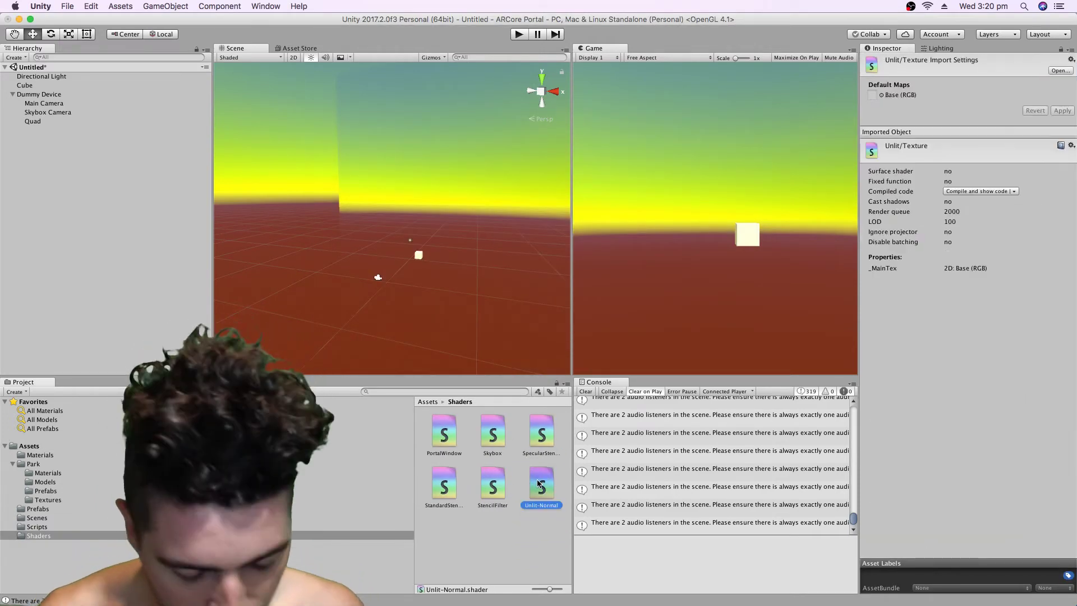
key(Return)
text(SkyboxR)
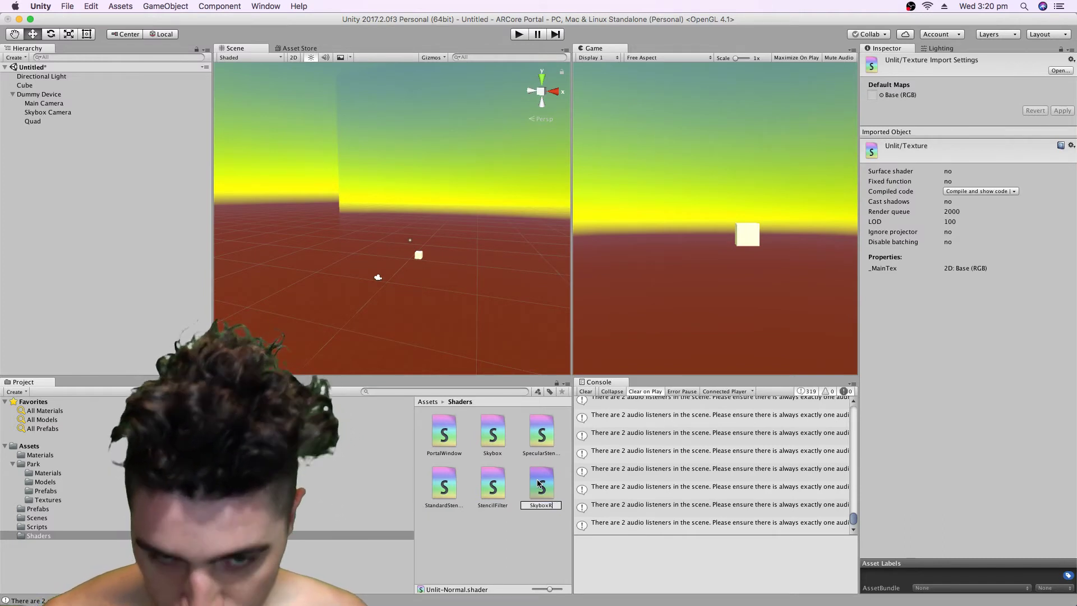
text(ender)
key(Return)
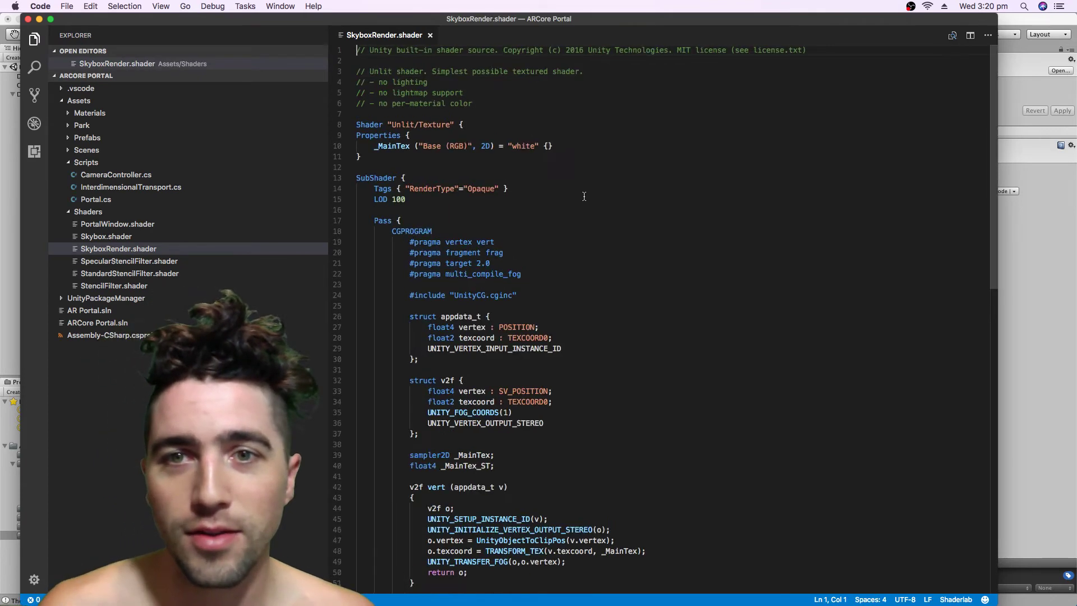
Step: Below _MainTex, start a new property line with the [Enum(Equal,3,NotEqual,6)] attribute
click(630, 172)
key(Return)
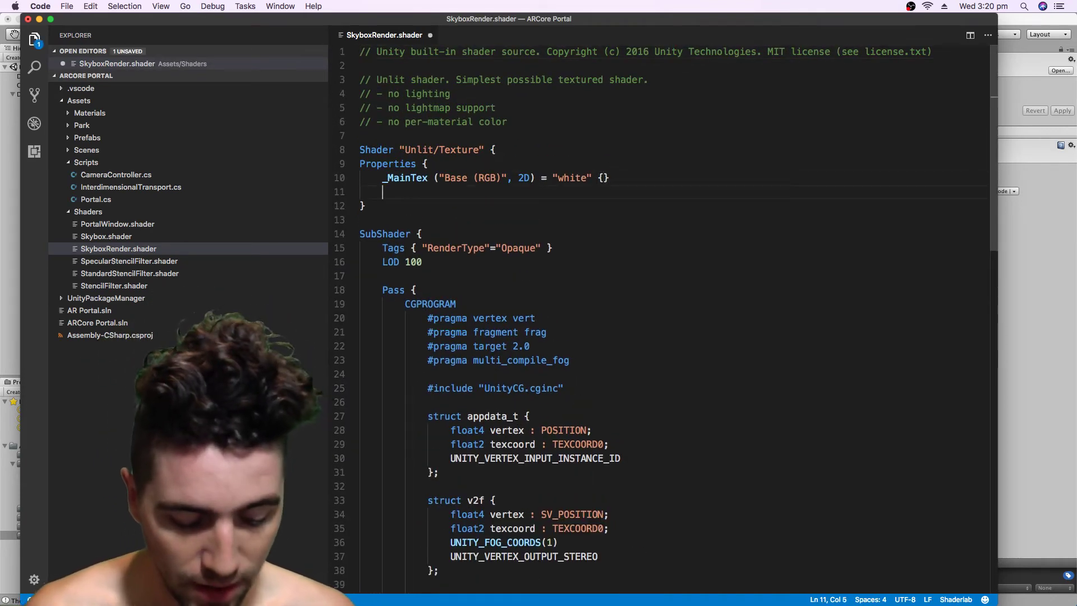
text([)
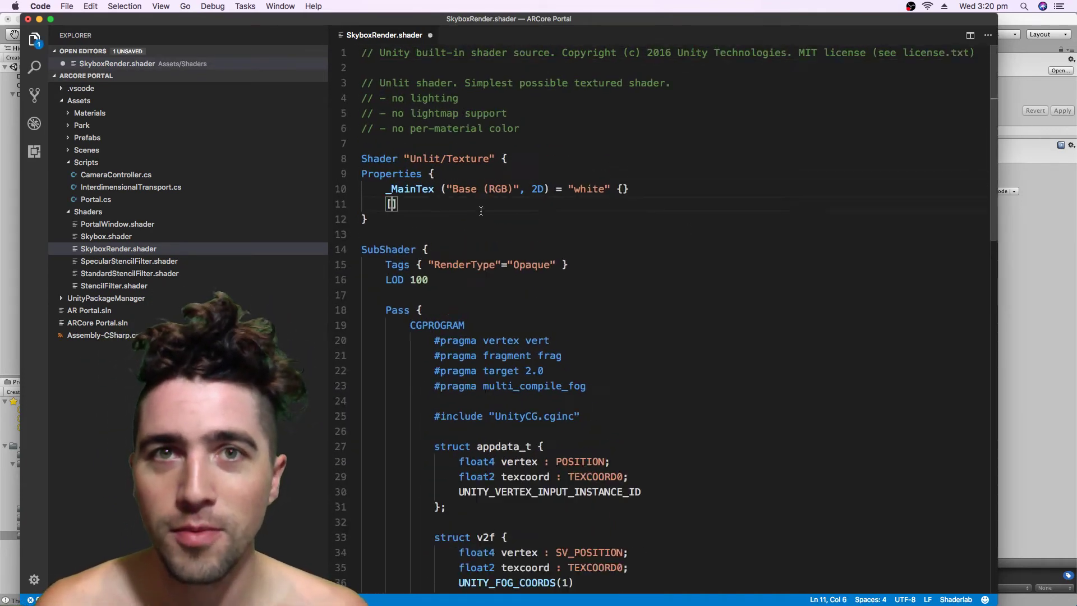
super+scroll(481, 211, up, 3)
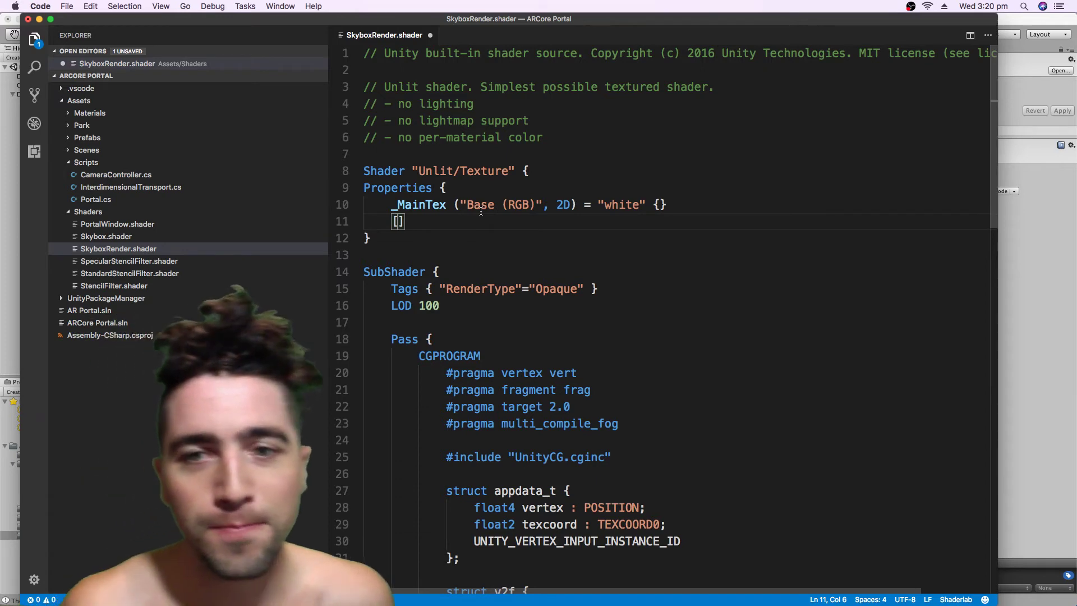
text(En)
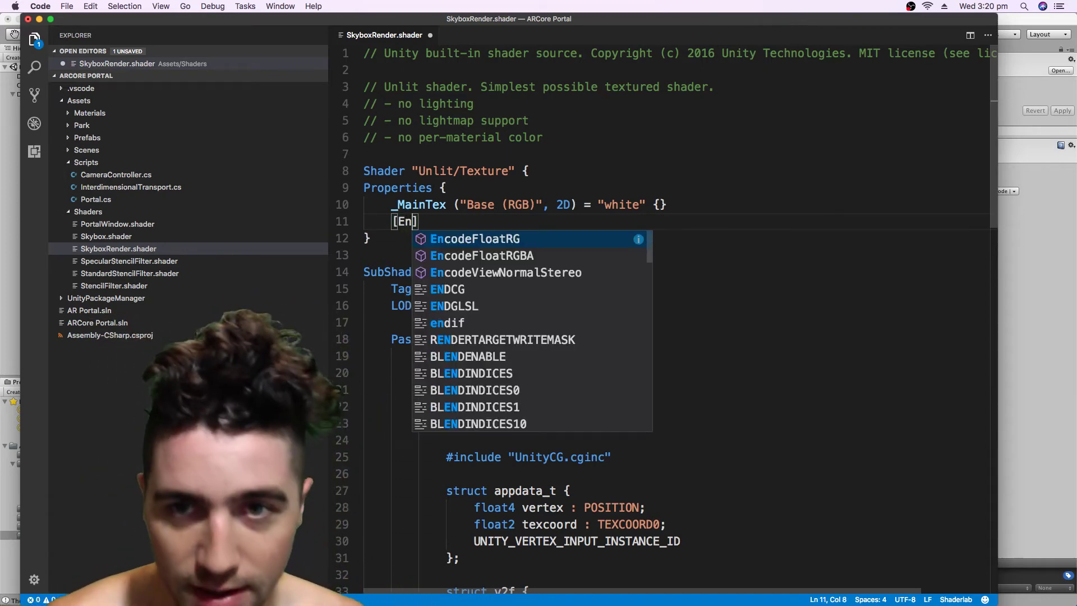
text(um)
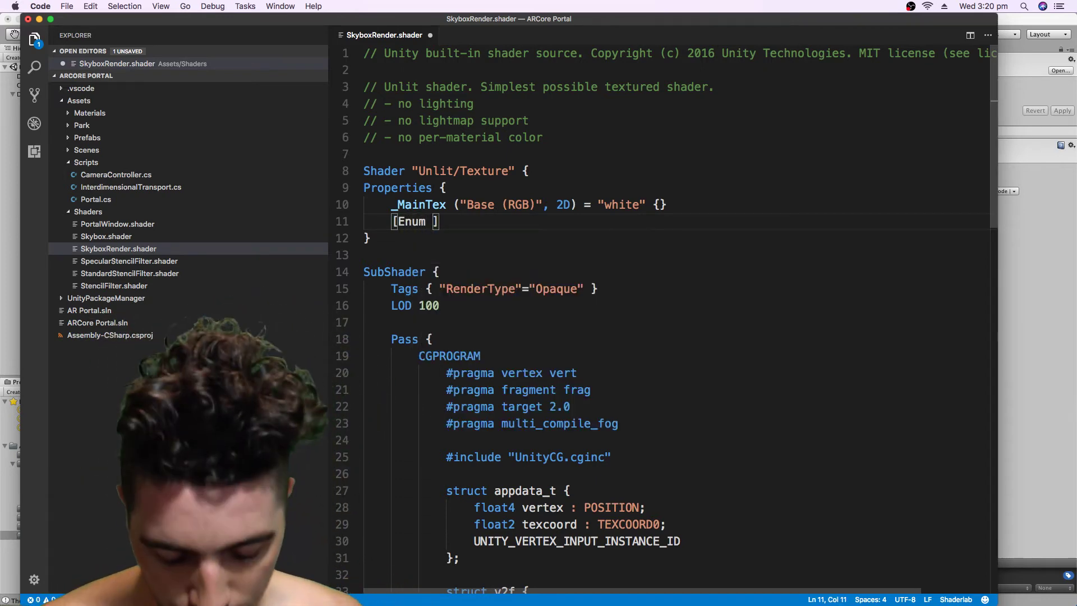
key(BackSpace)
text((Ew)
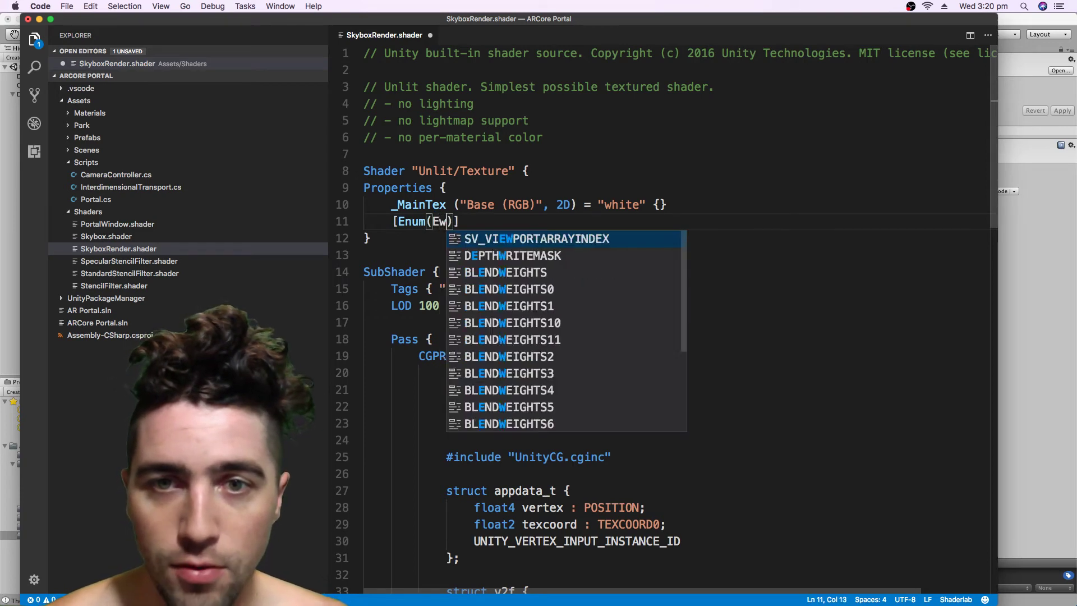
key(Escape)
text(qual,3)
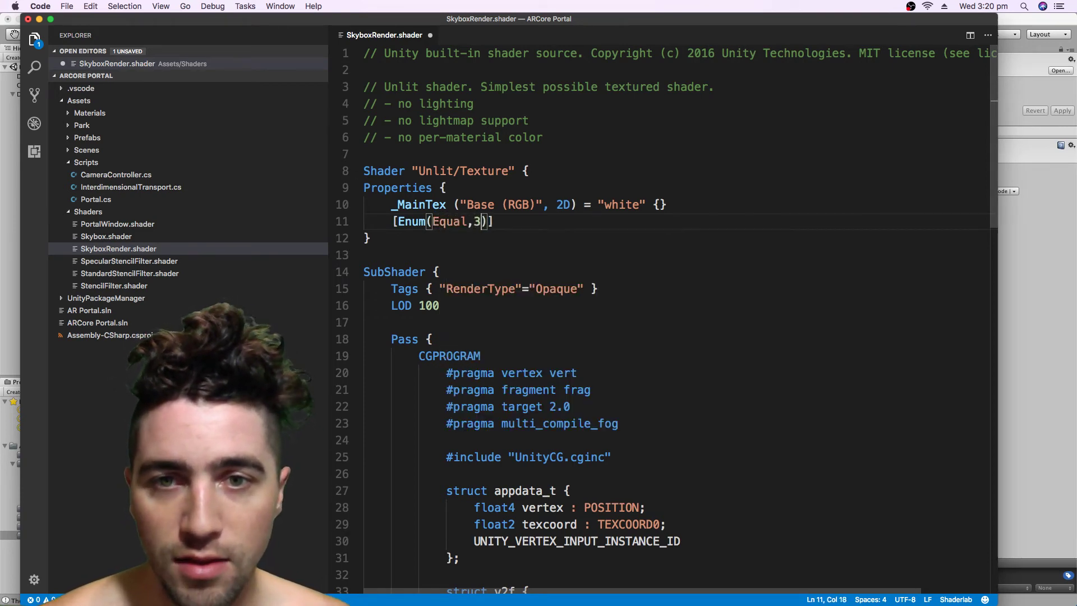
text(,Nto)
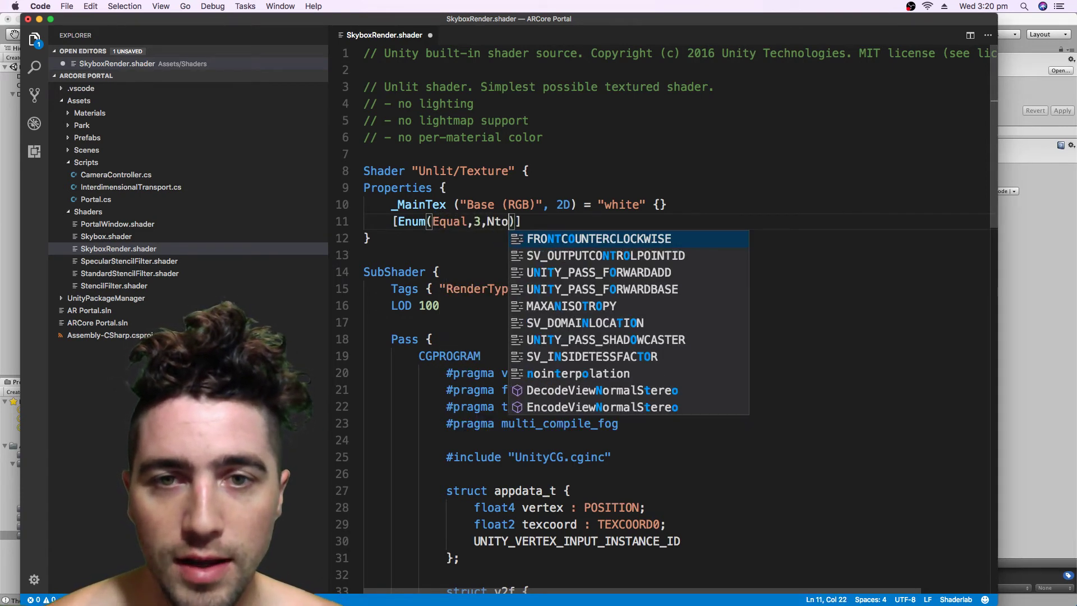
key(Escape)
key(BackSpace)
text(otEqualm6)
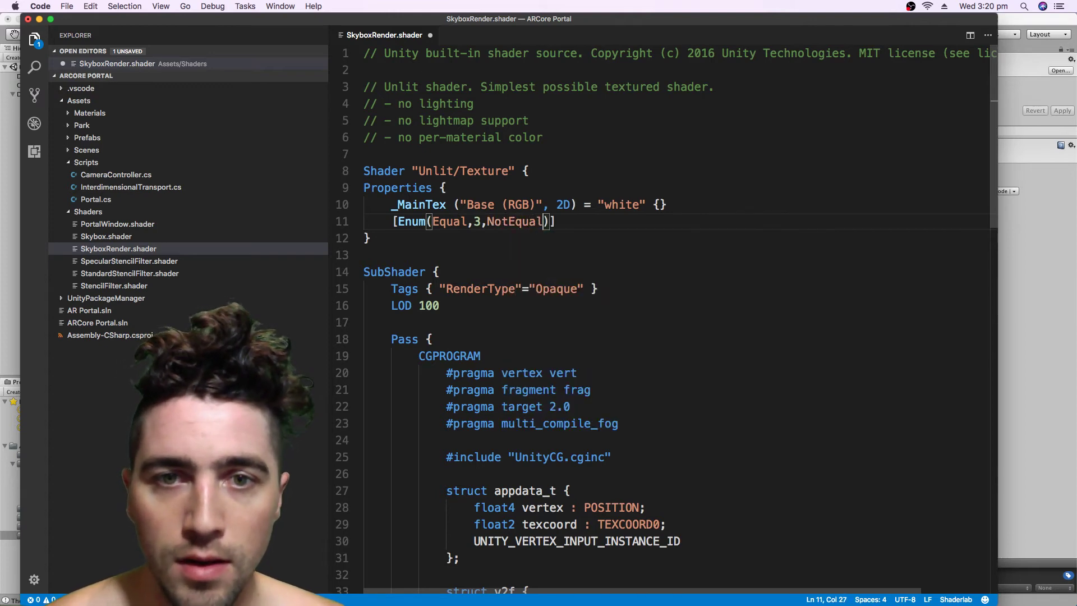
key(BackSpace)
key(BackSpace)
text(,6)
Step: Complete it as _StencilTest ("Stencil Test",int) = 6 and save the shader
key(End)
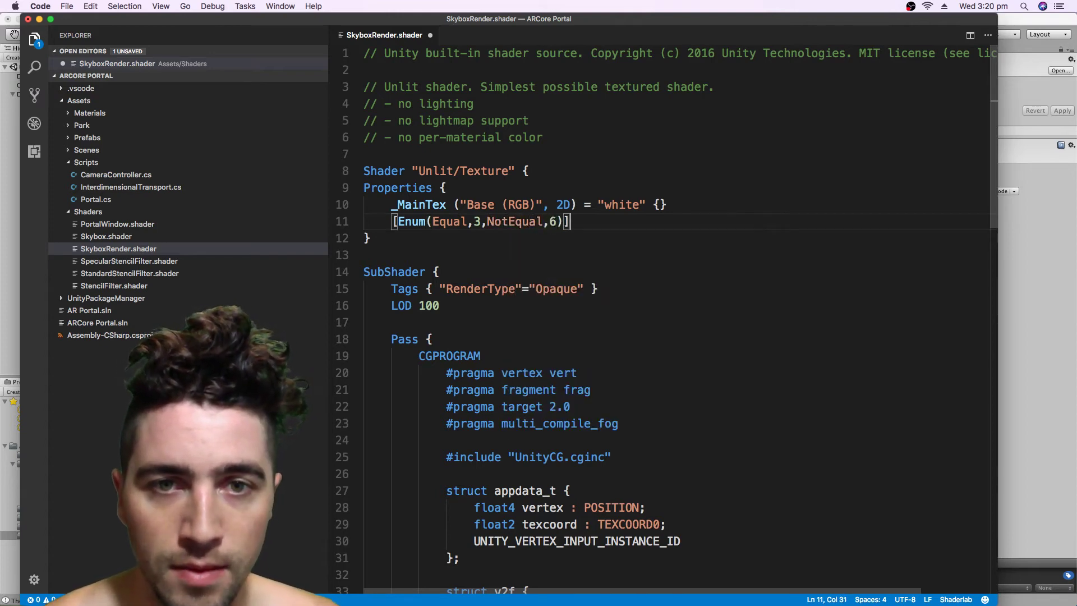
text(_Stencil)
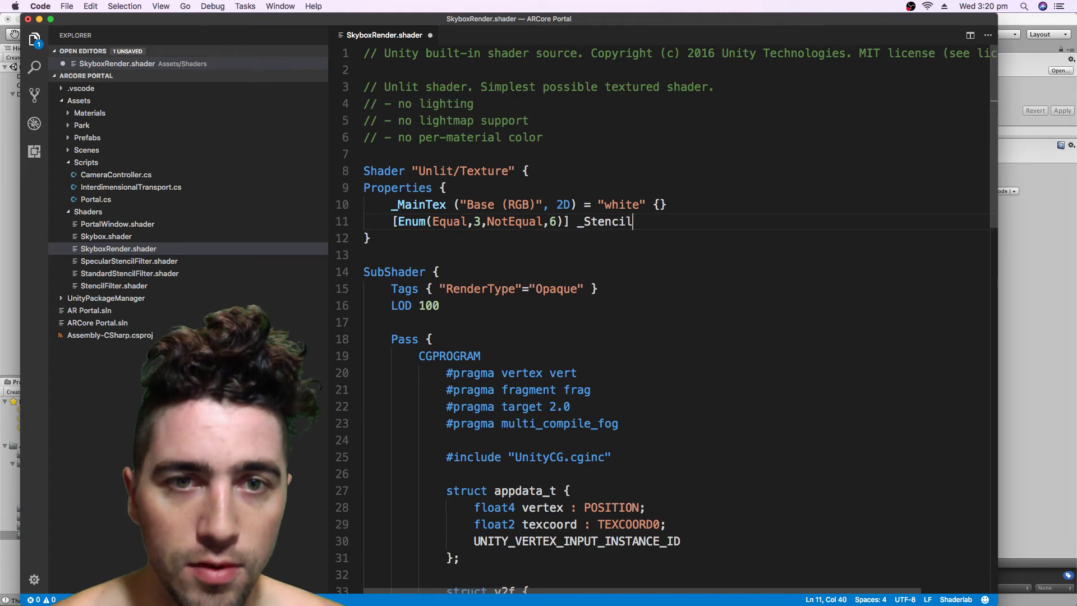
text(Test()
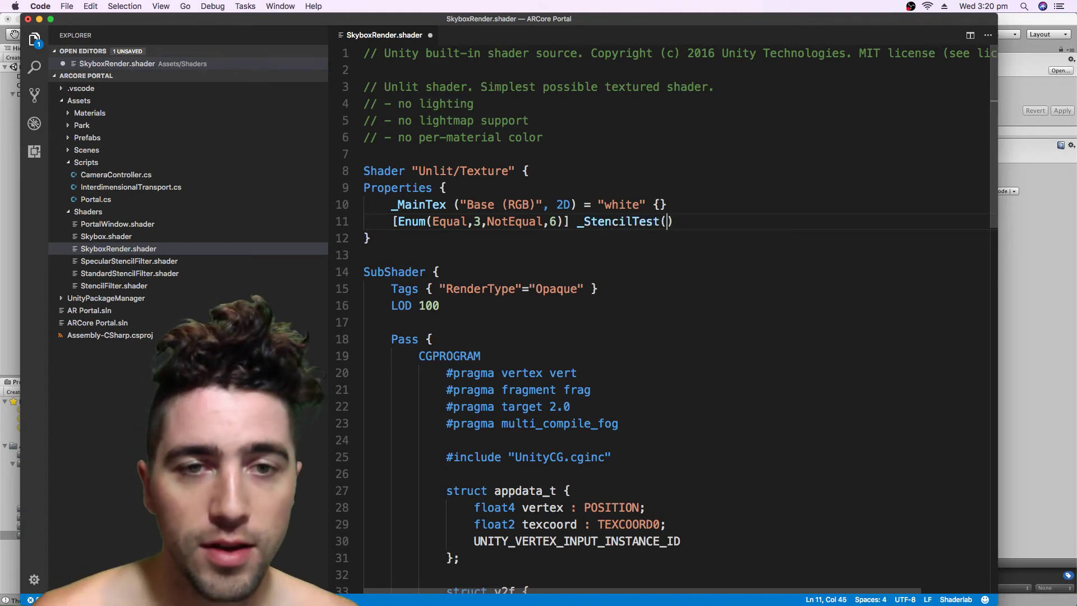
key(Right)
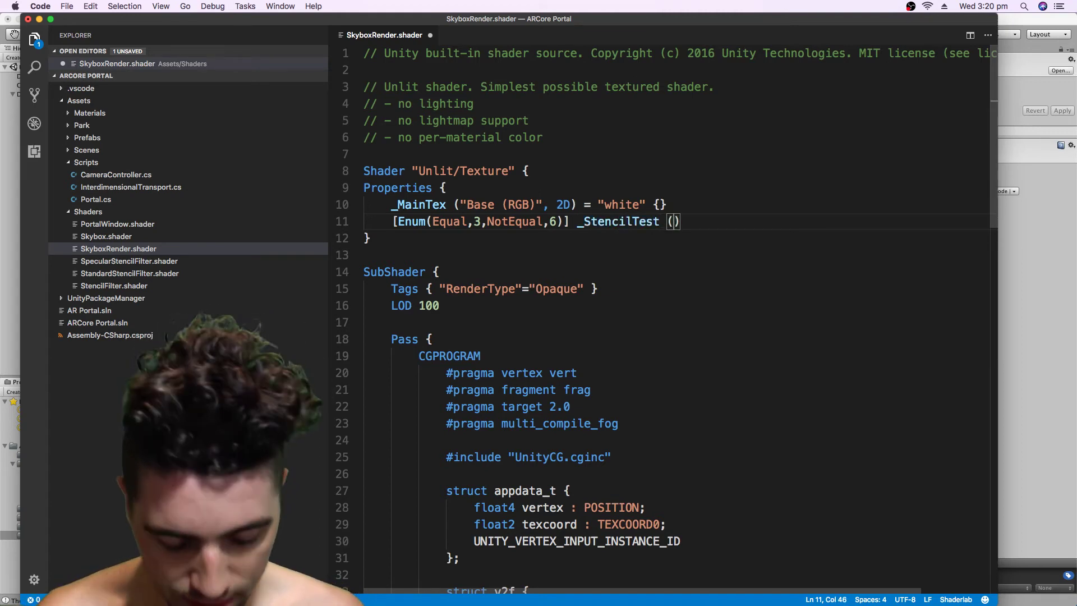
text(")
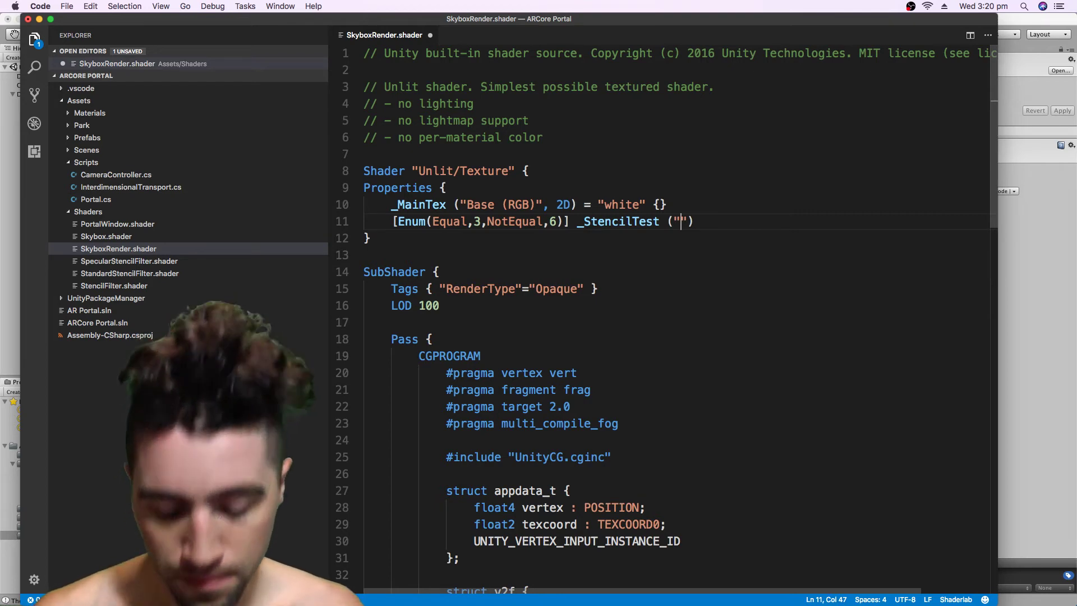
text(Stencil )
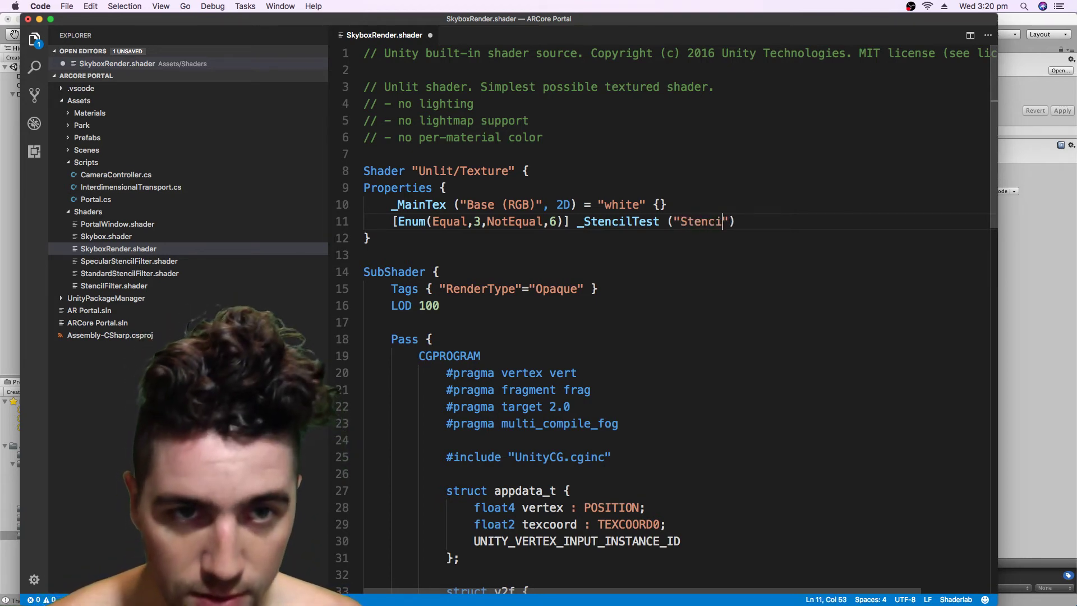
text(Test)
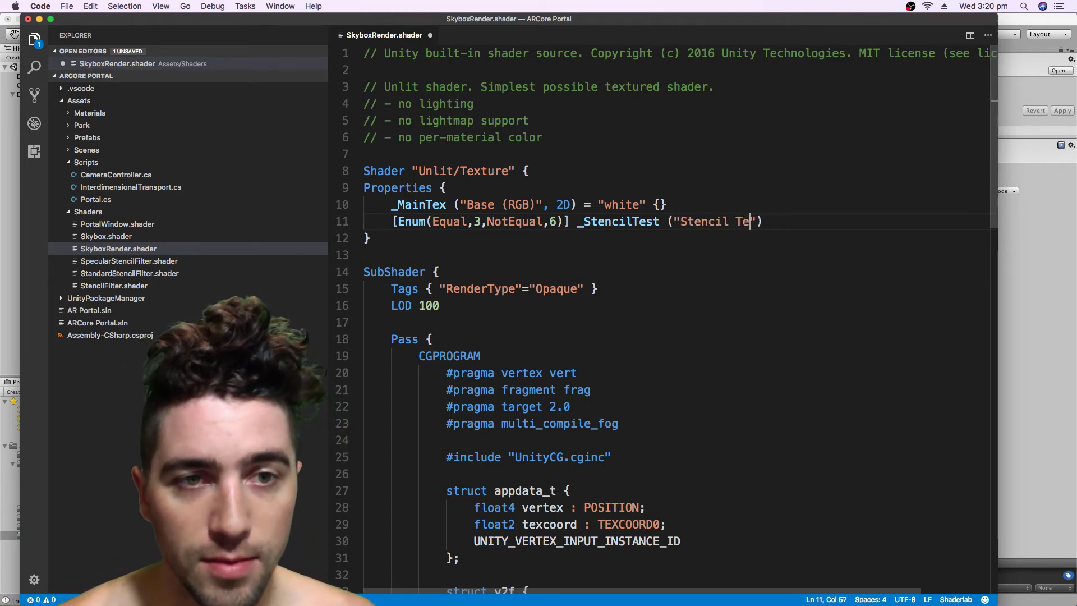
text(",int))
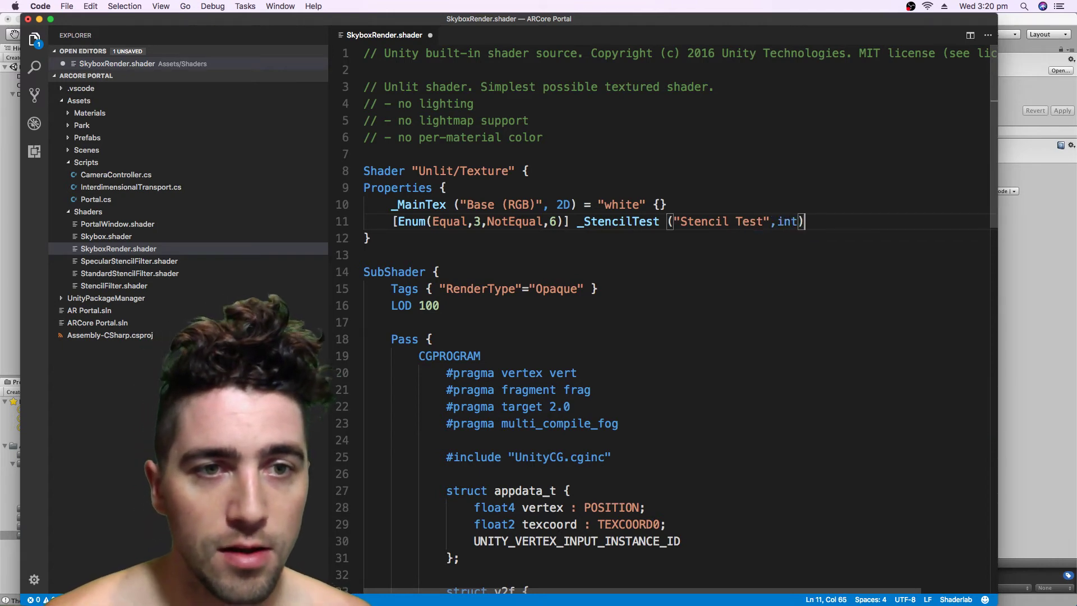
text( = 6)
key(Left)
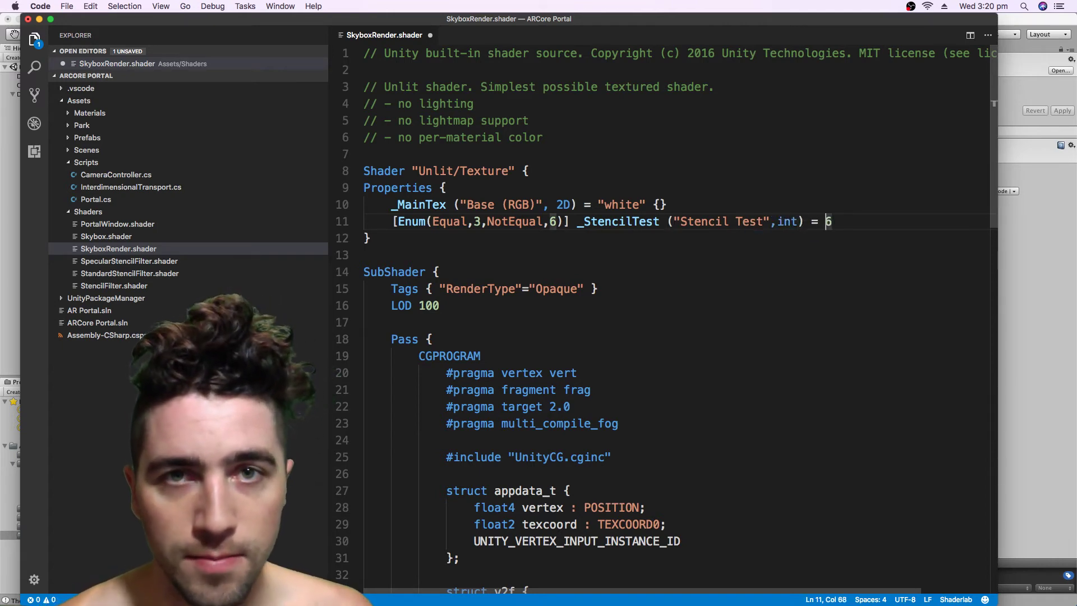
key(super+s)
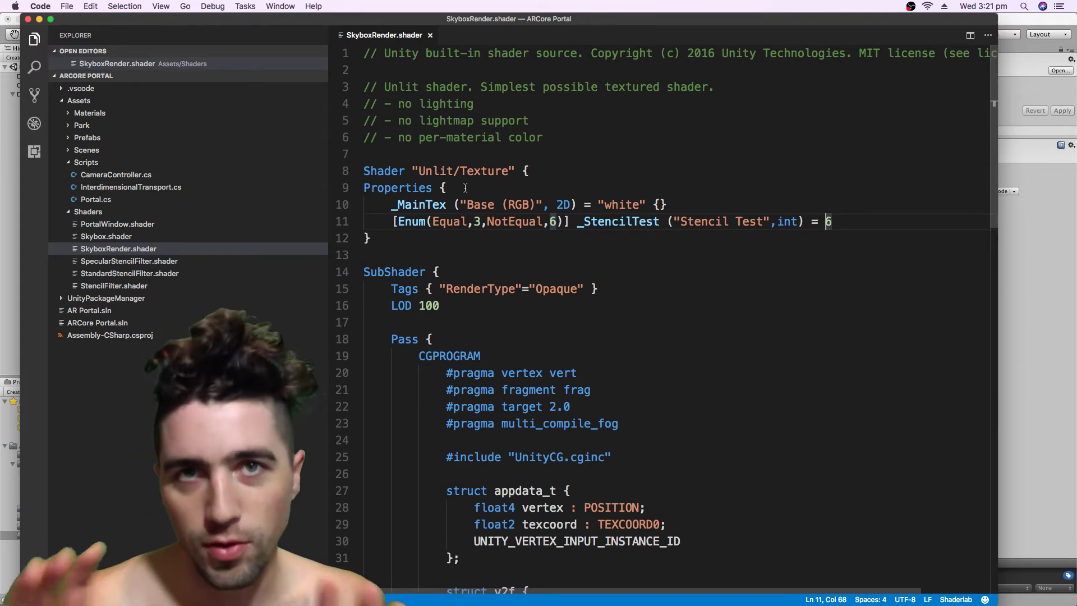
Step: Add a Stencil block with Ref 1 and Comp [_StencilTest] after LOD 100, then save
scroll(486, 209, down, 3)
click(486, 192)
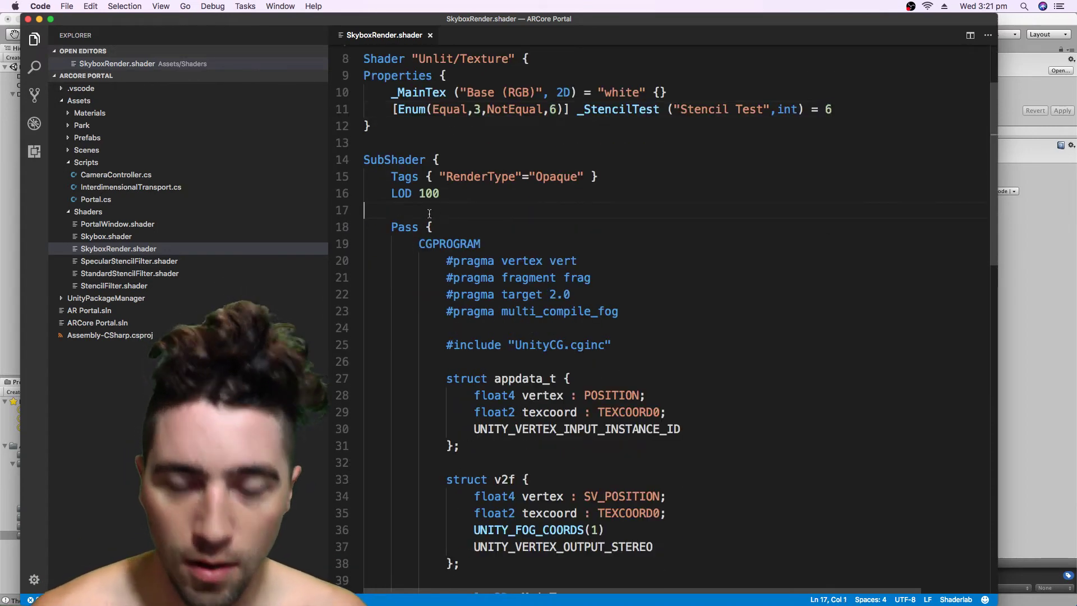
key(Return)
key(Return)
text(Stencil{)
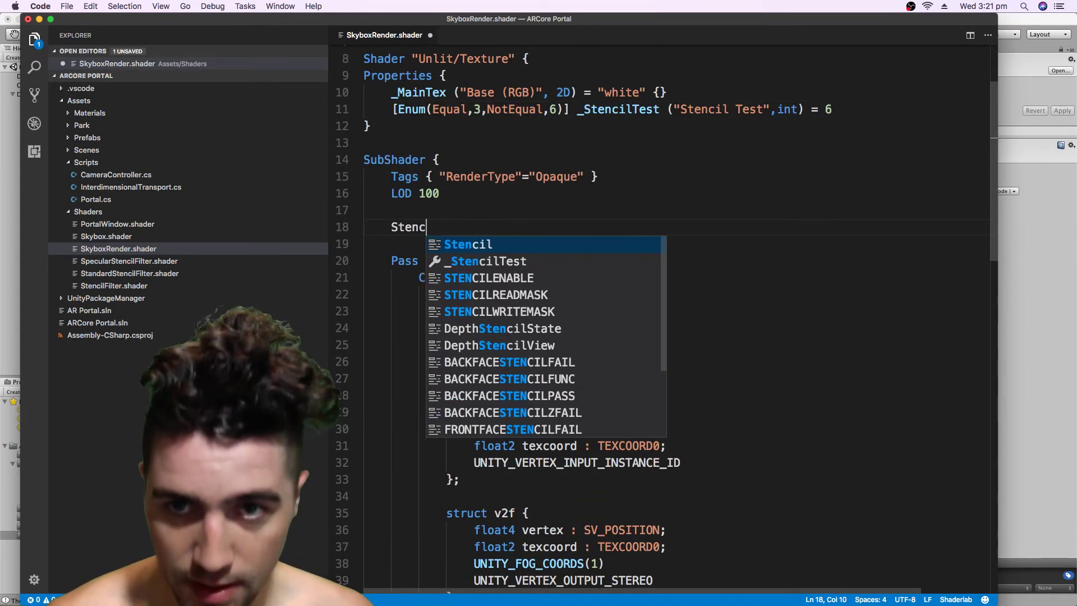
key(Return)
text(Ref 1)
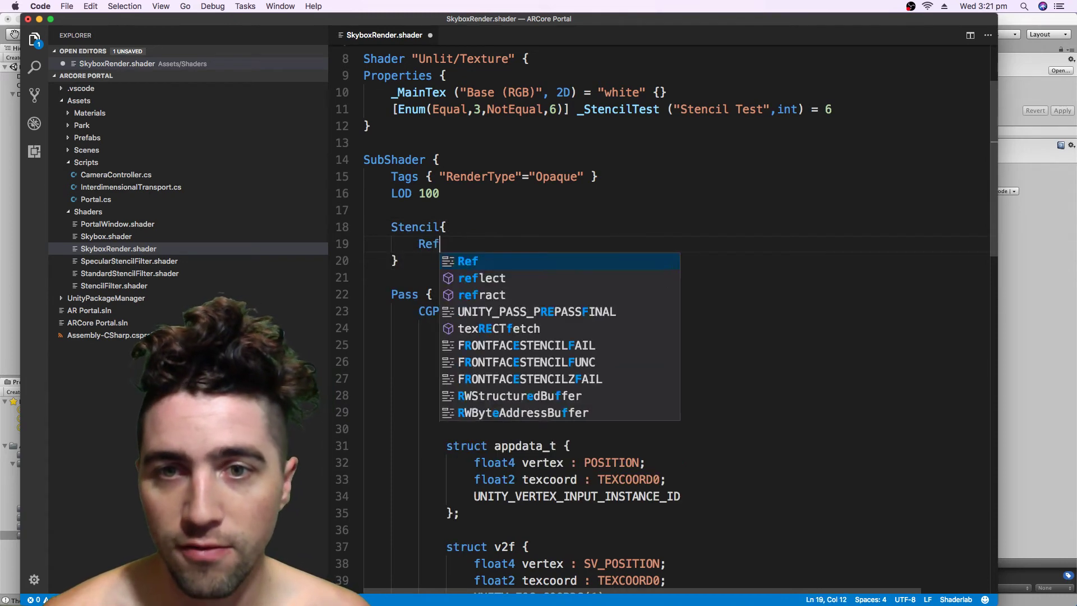
key(Return)
text(Comp)
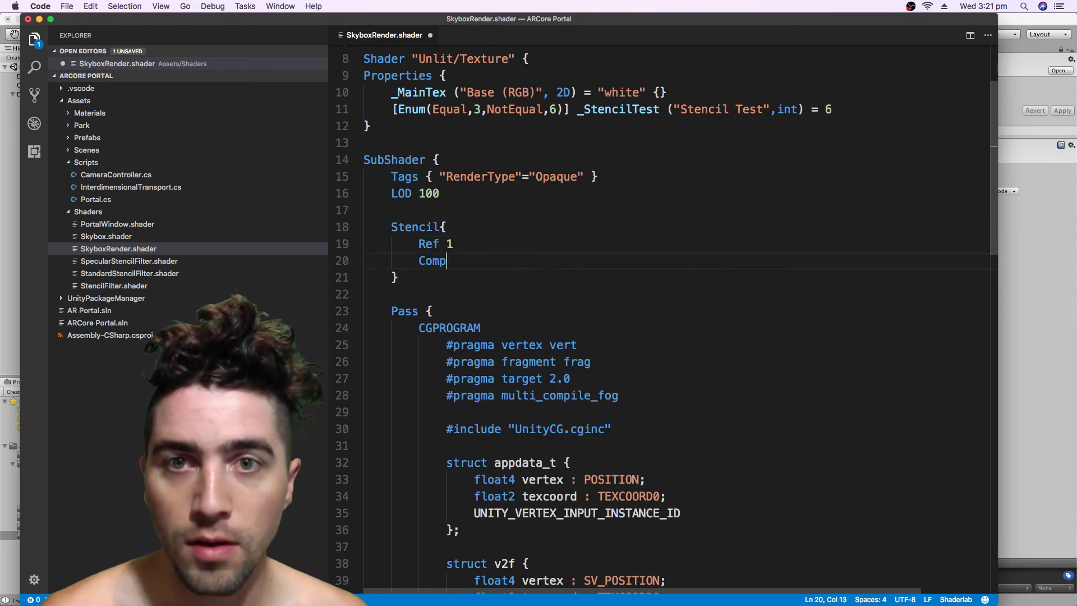
text( [_ste)
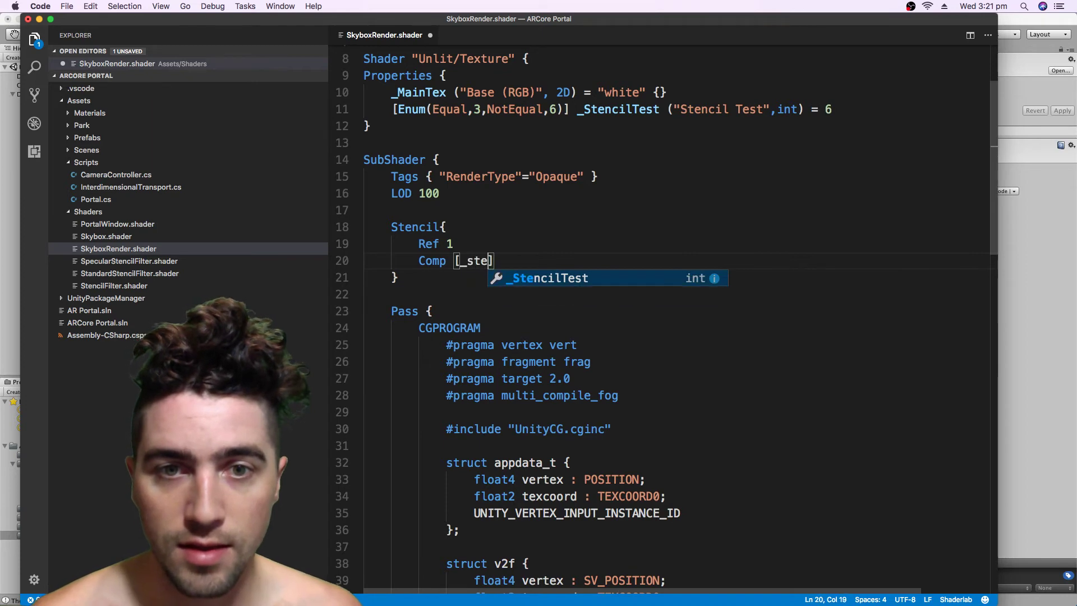
key(Return)
text(])
key(Down)
key(super+s)
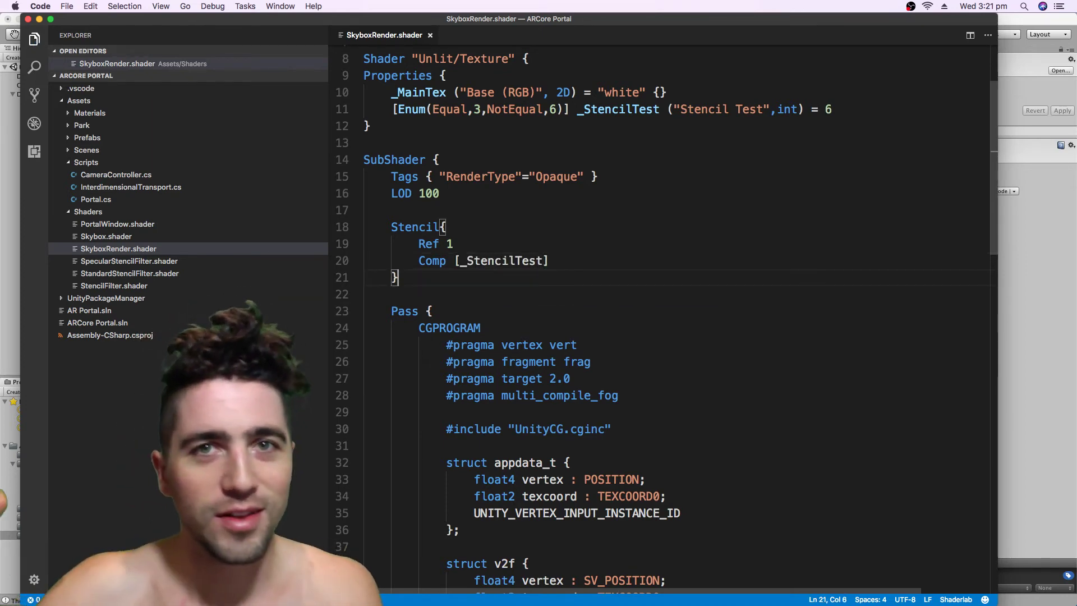
Step: Review the new Stencil block on lines 18–21
drag(462, 287, 364, 225)
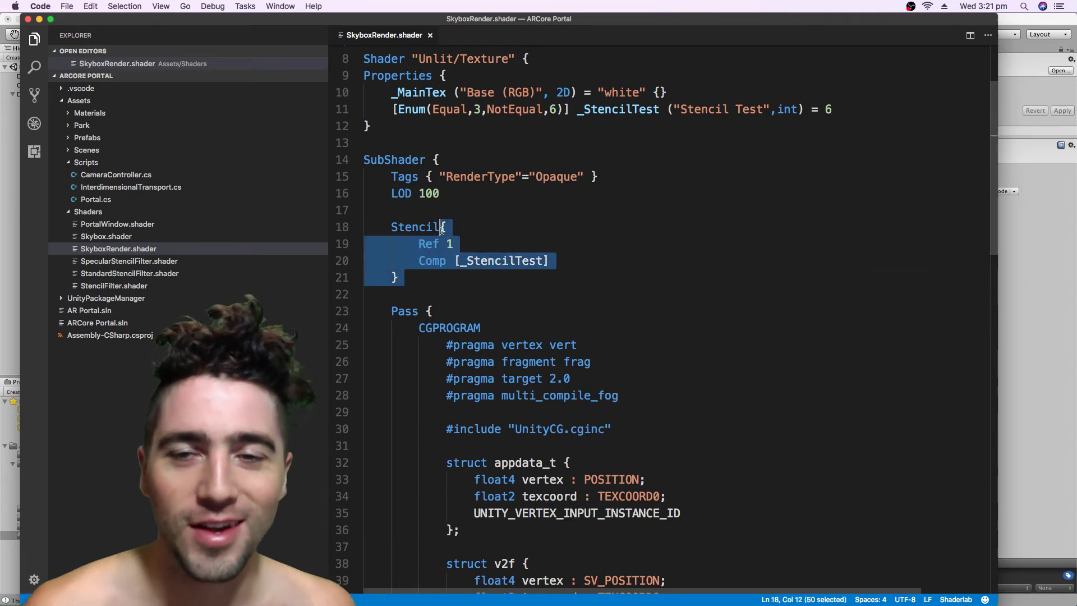
click(510, 218)
scroll(511, 160, up, 5)
scroll(449, 213, down, 3)
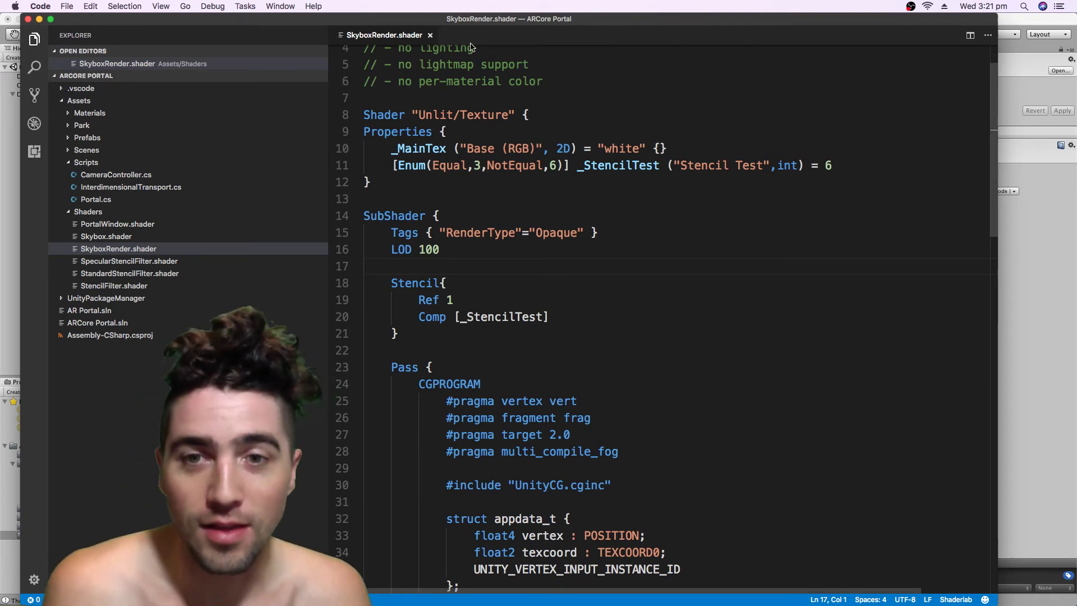
Step: Remove the Flare Layer and Audio Listener components from the Skybox Camera
click(1031, 273)
click(586, 391)
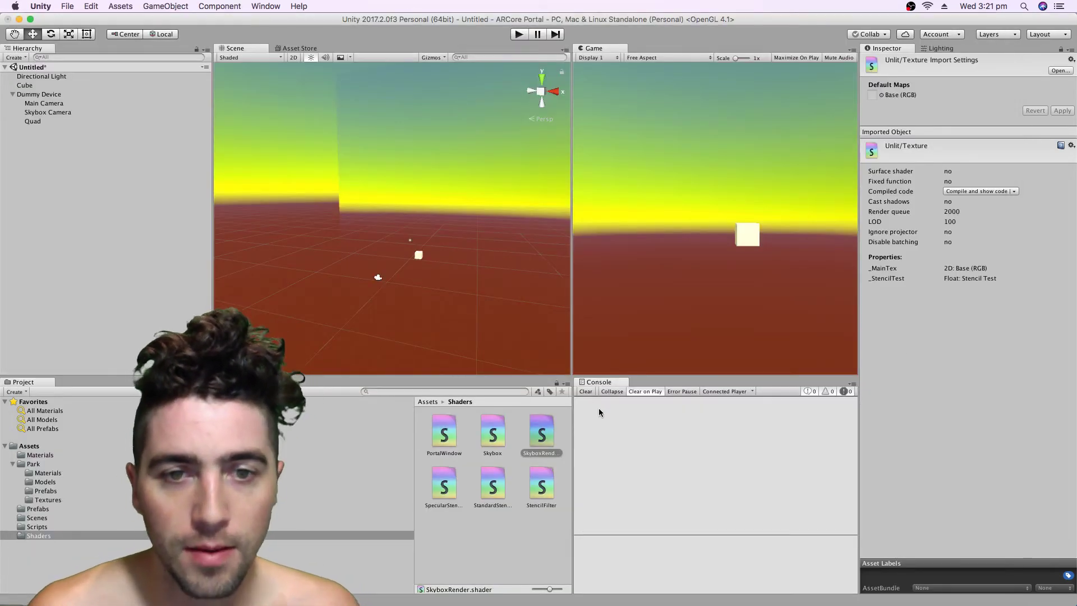
click(66, 112)
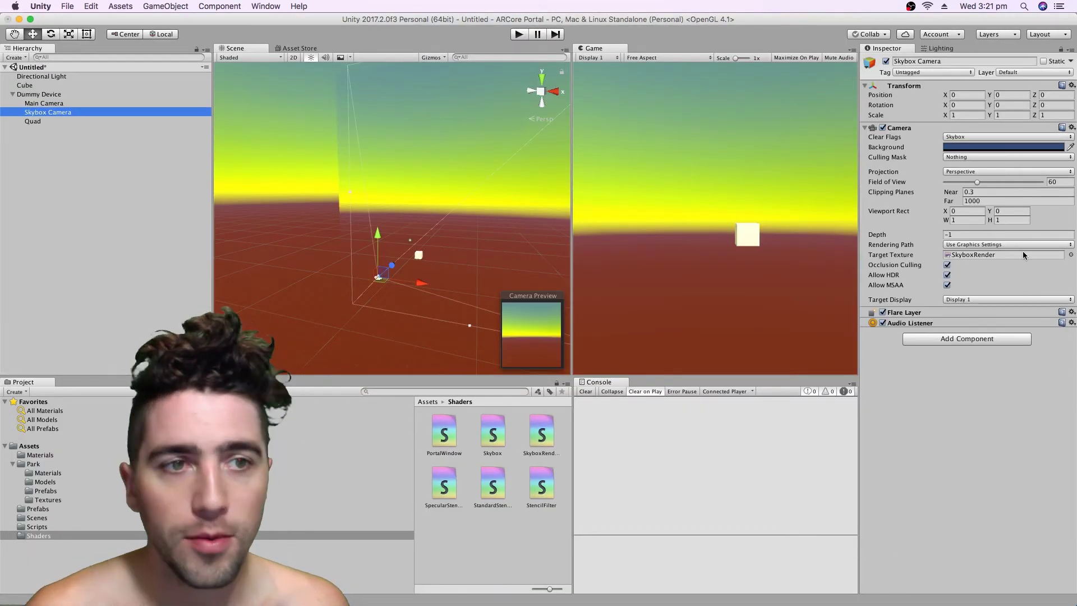
right_click(919, 316)
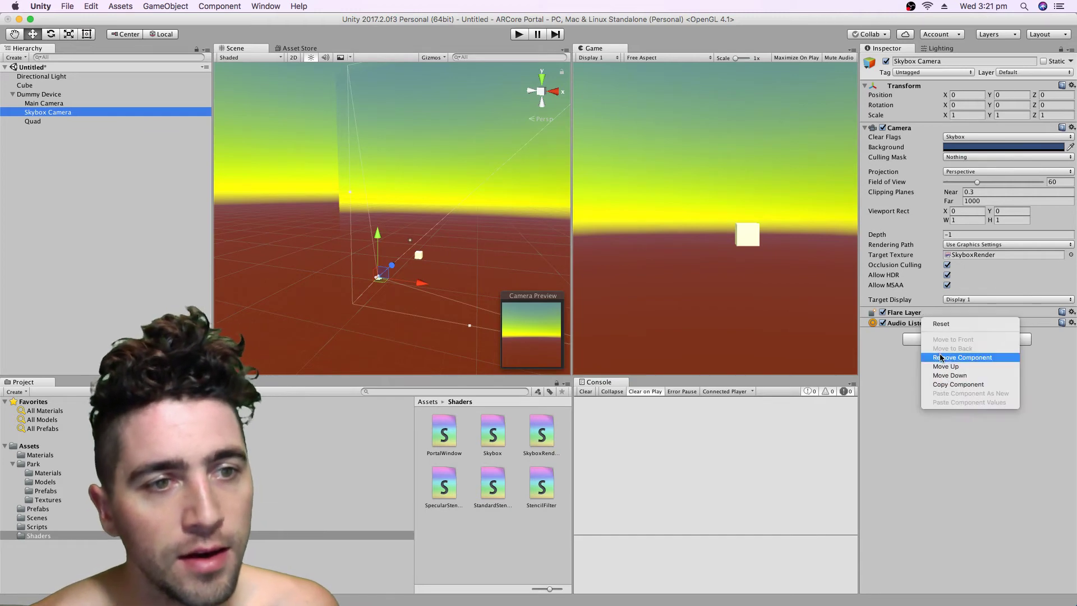
click(942, 357)
right_click(936, 316)
click(954, 357)
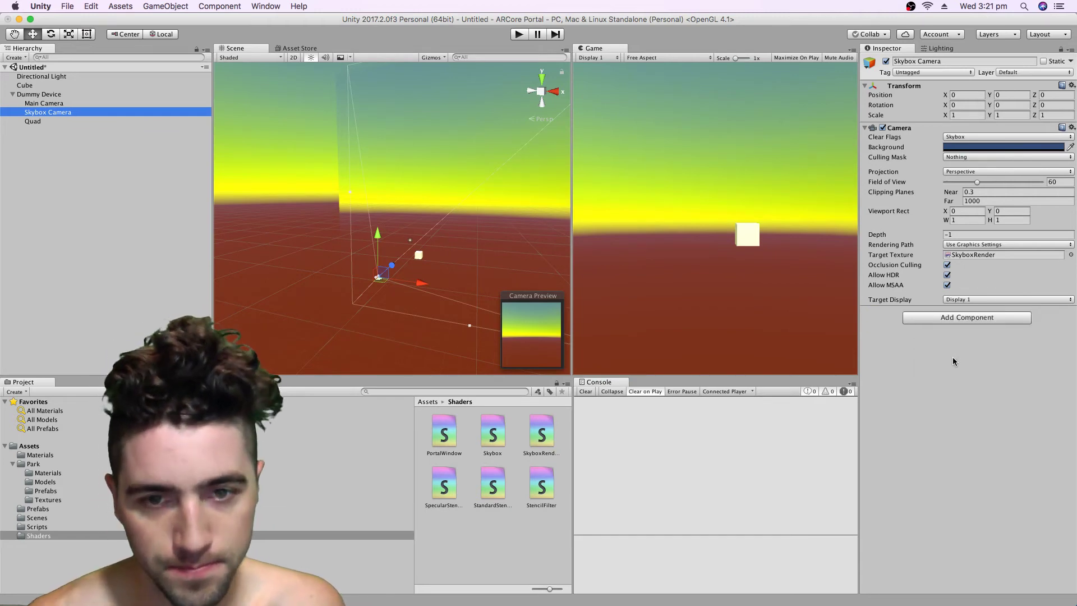
click(496, 534)
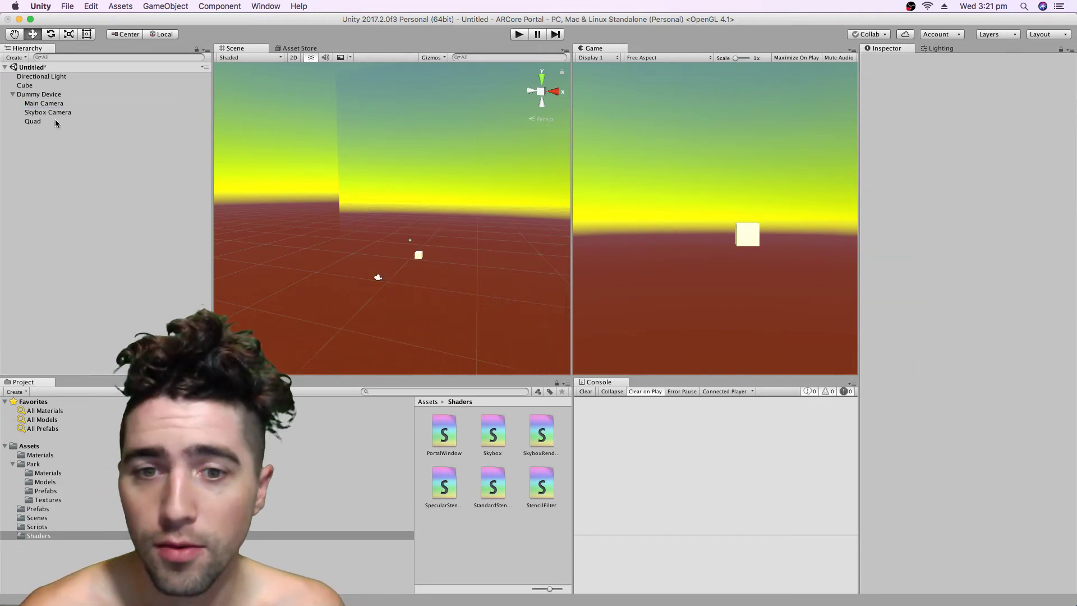
Step: Select the SkyboxRender material in Assets/Materials and check its shader list without changing it
click(436, 403)
double_click(443, 432)
click(500, 480)
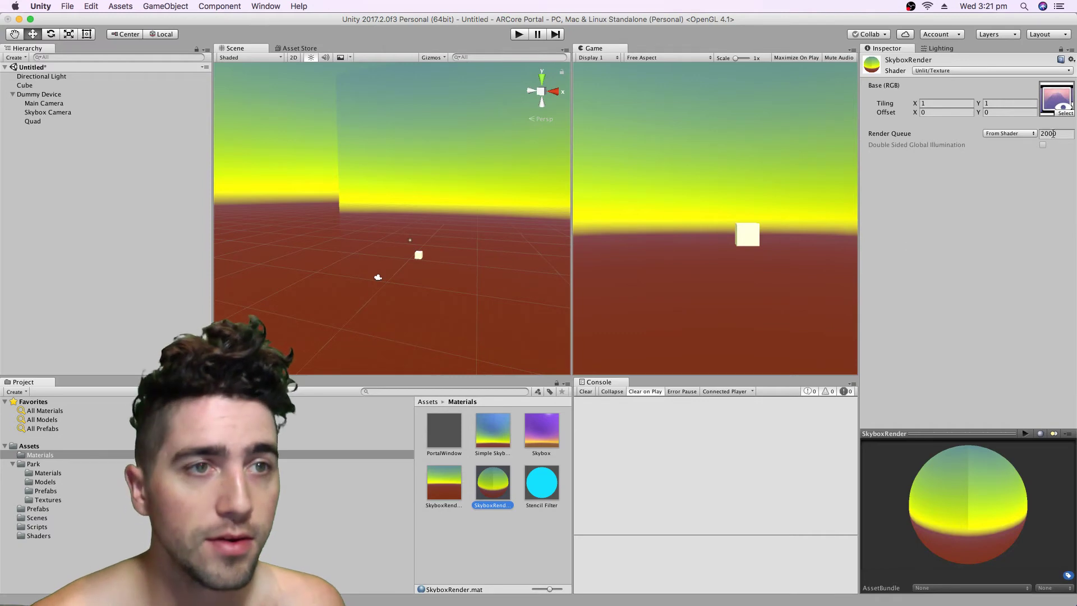
click(1011, 71)
click(928, 367)
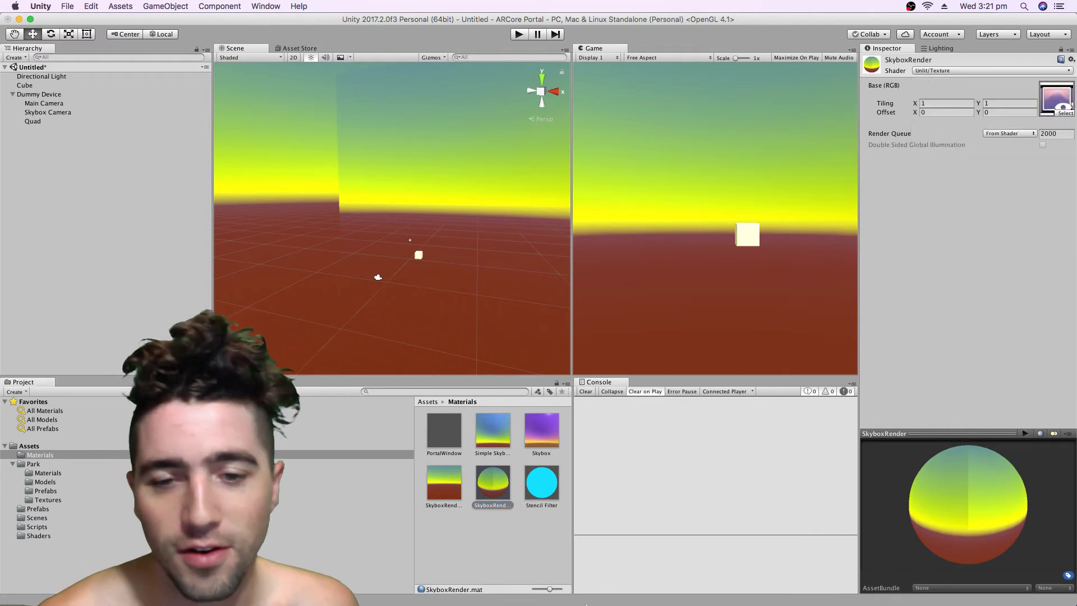
Step: Replace the shader name Unlit/Texture on line 8 with Custom/SkyboxRender and save
mouse_move(539, 587)
click(495, 569)
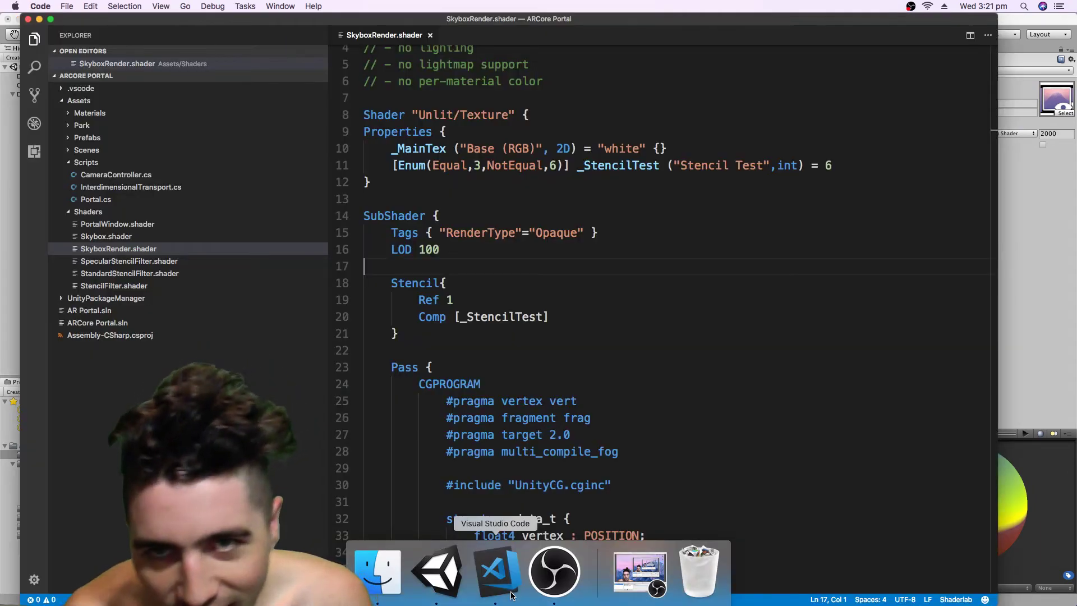
double_click(443, 171)
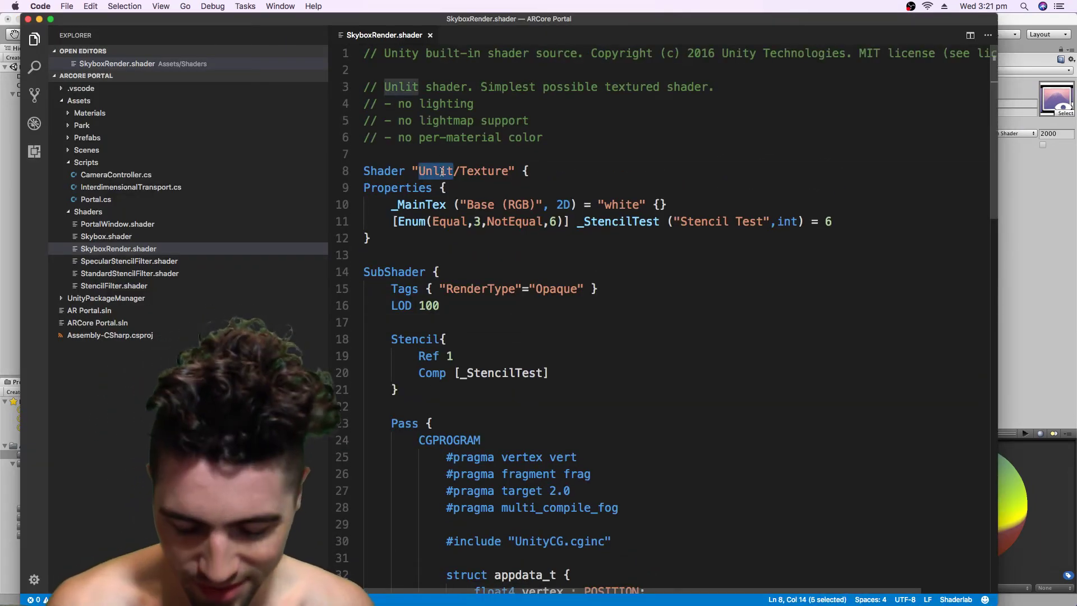
key(Delete)
key(Delete)
key(Delete)
key(Delete)
key(Delete)
key(Delete)
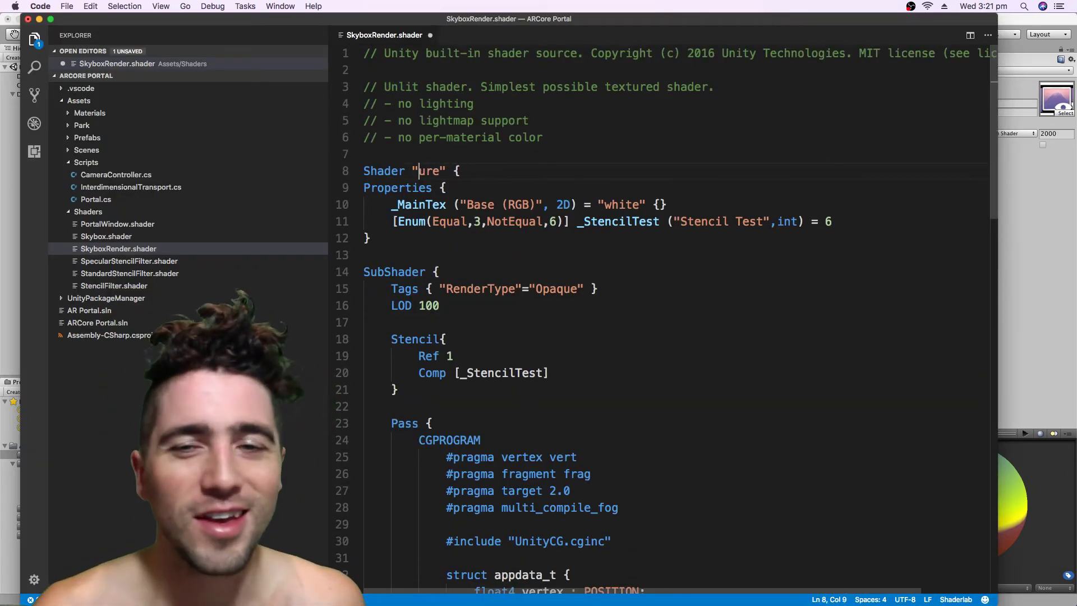
key(Delete)
key(Delete)
key(Delete)
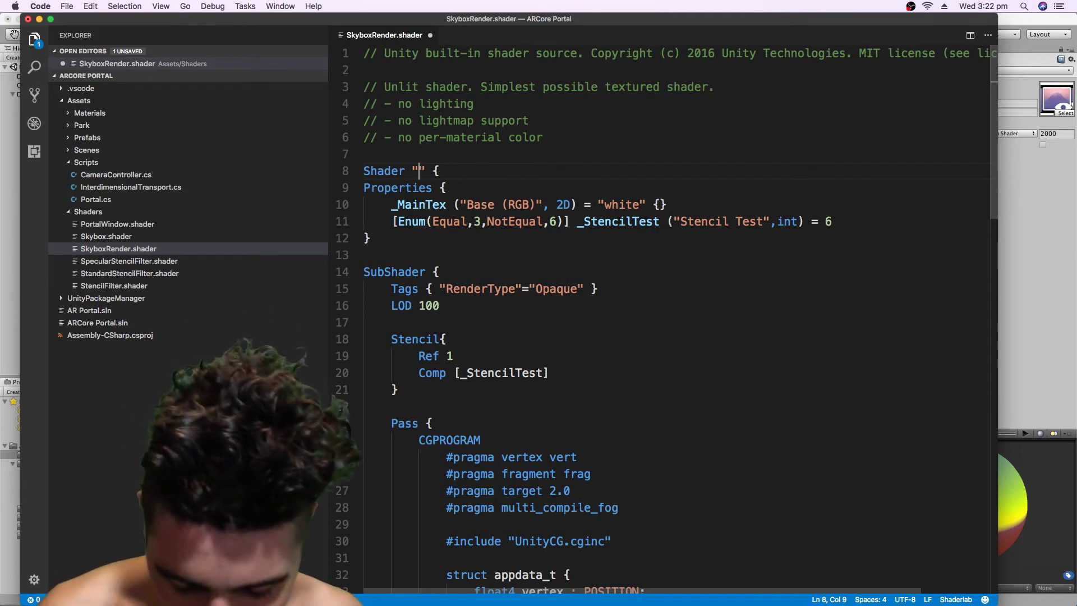
text(Custom)
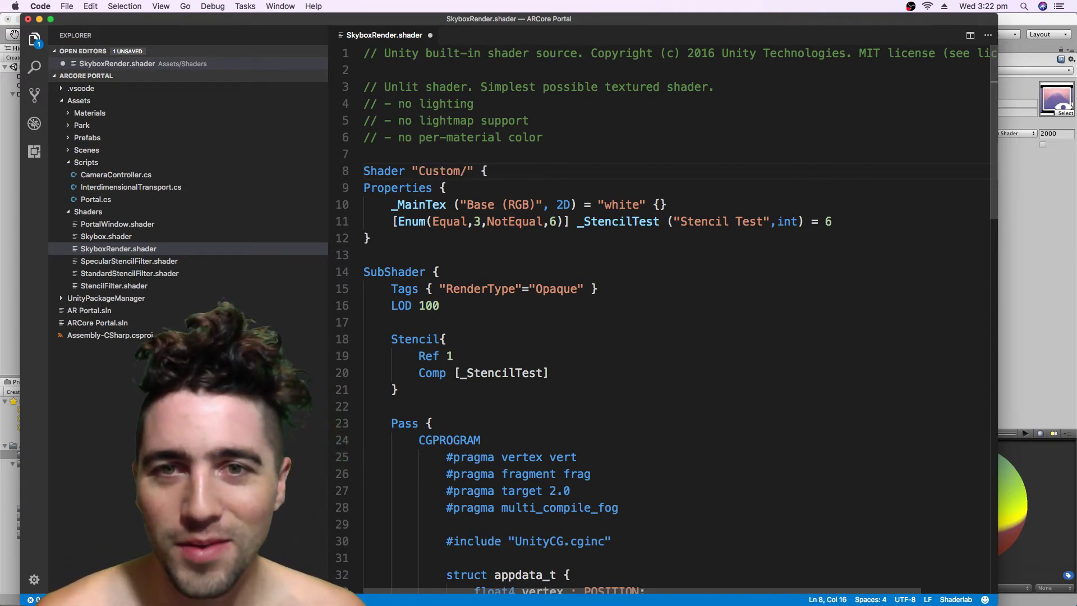
text(/Sky)
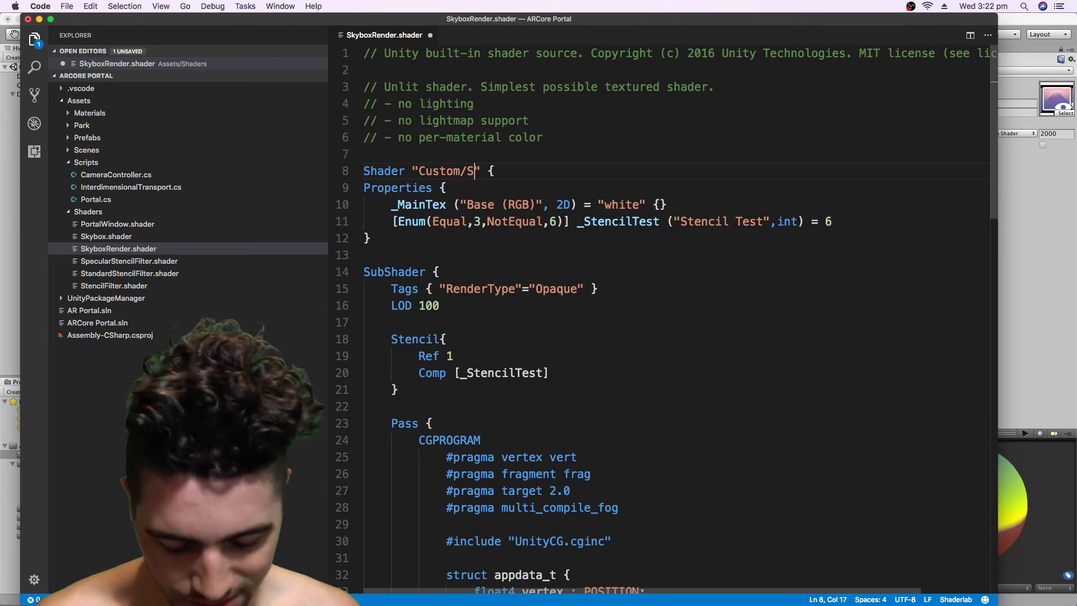
text(b)
key(BackSpace)
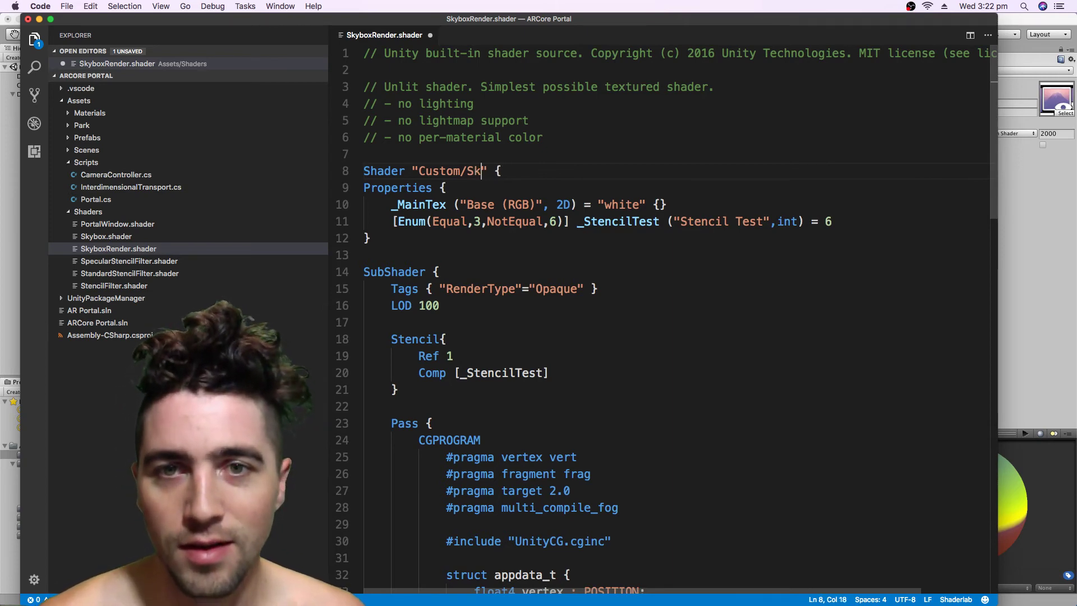
text(yboxRender)
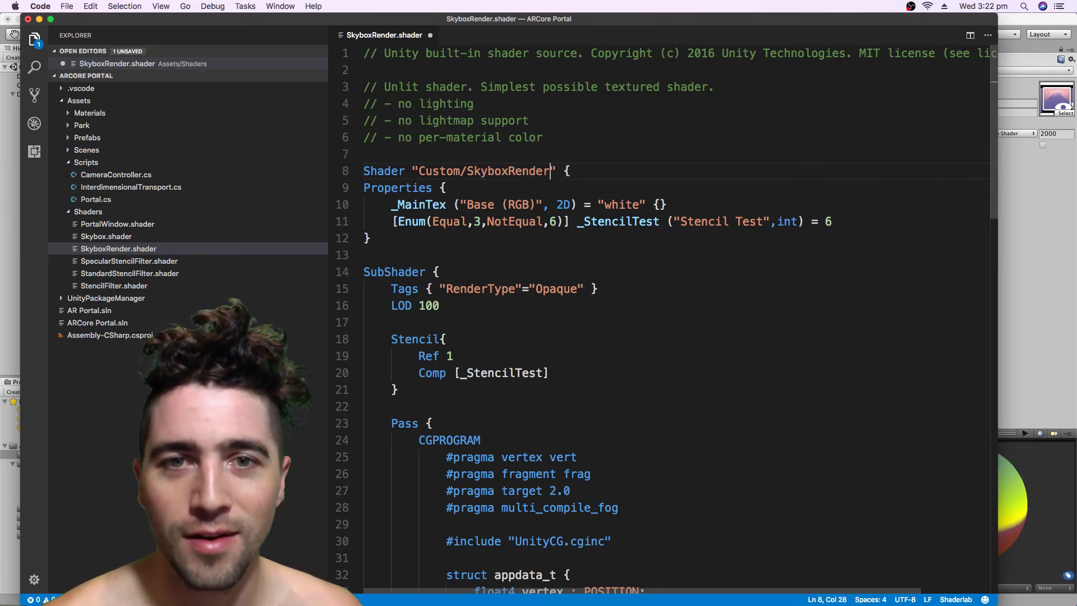
key(super+a)
key(super+s)
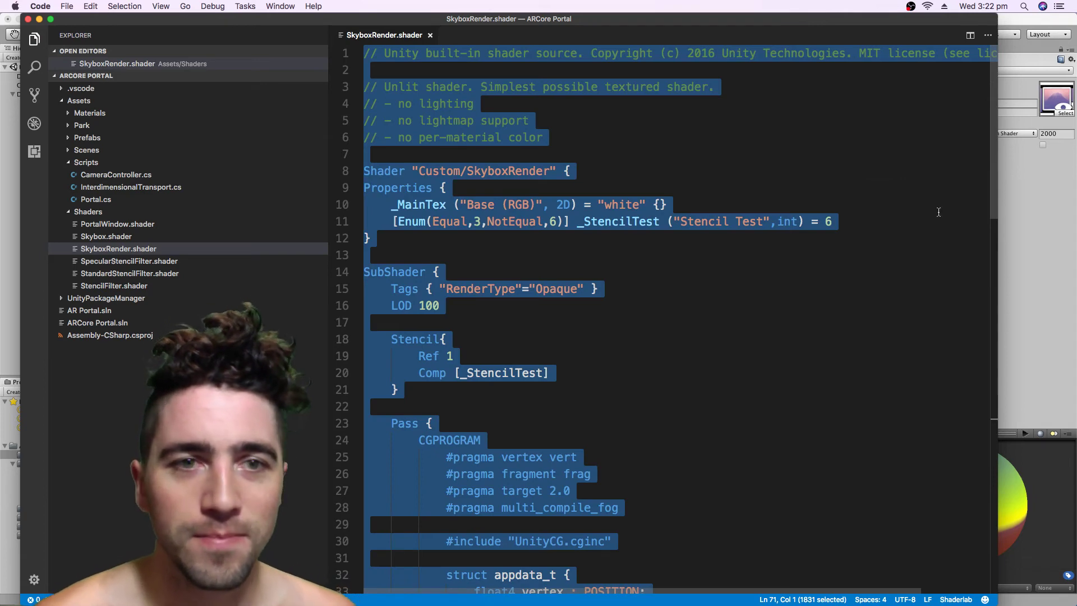
Step: Switch the SkyboxRender material's shader to Custom/SkyboxRender
click(1015, 231)
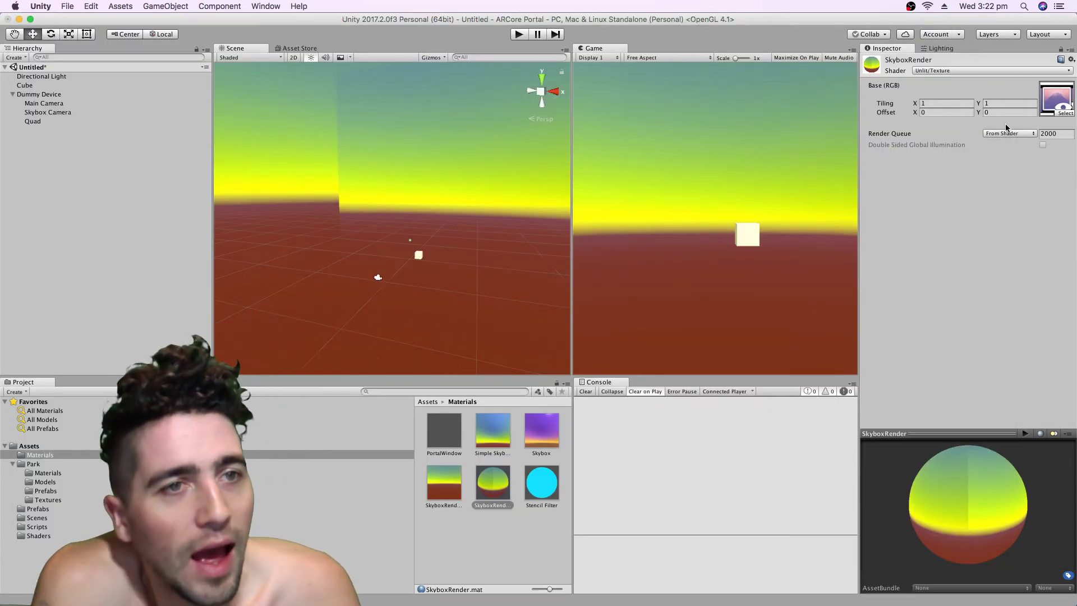
click(978, 70)
mouse_move(965, 117)
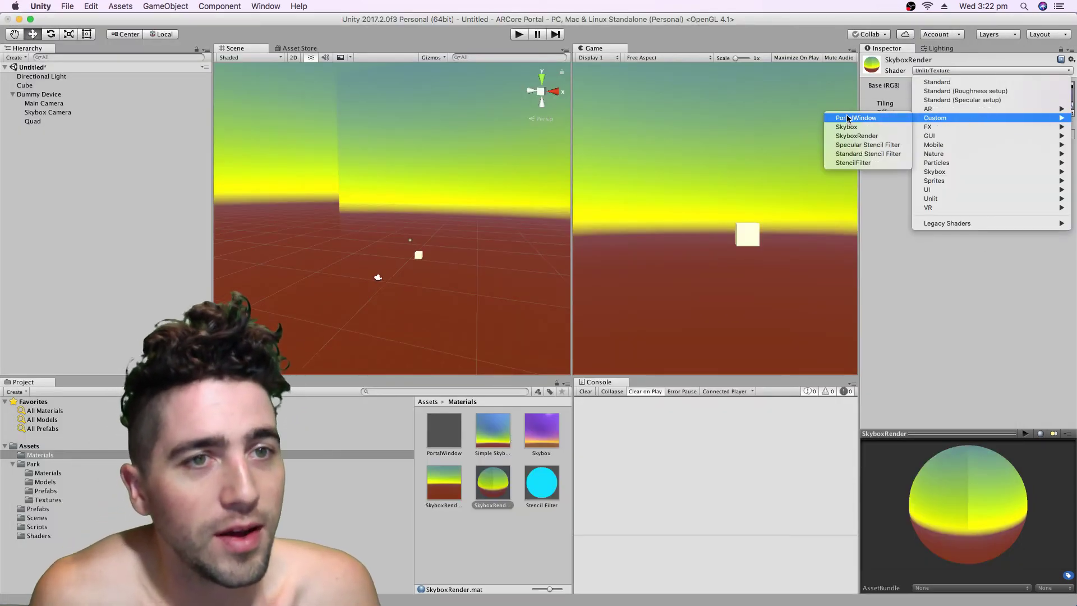
click(866, 135)
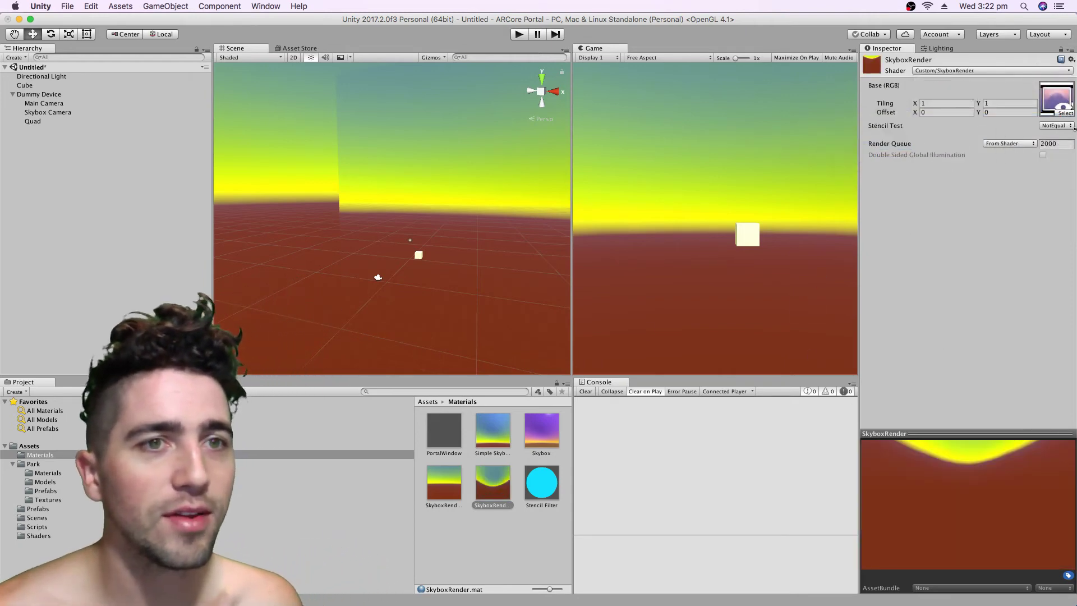
Step: Delete the Cube from the scene
scroll(431, 221, down, 2)
alt+drag(430, 222, 3, 188)
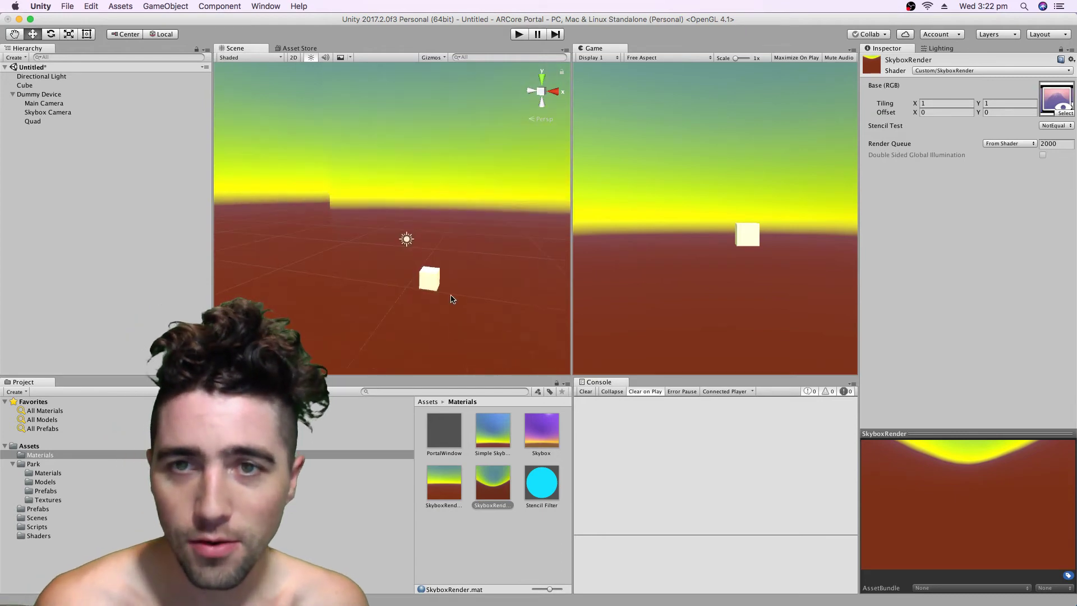
click(45, 85)
key(super+BackSpace)
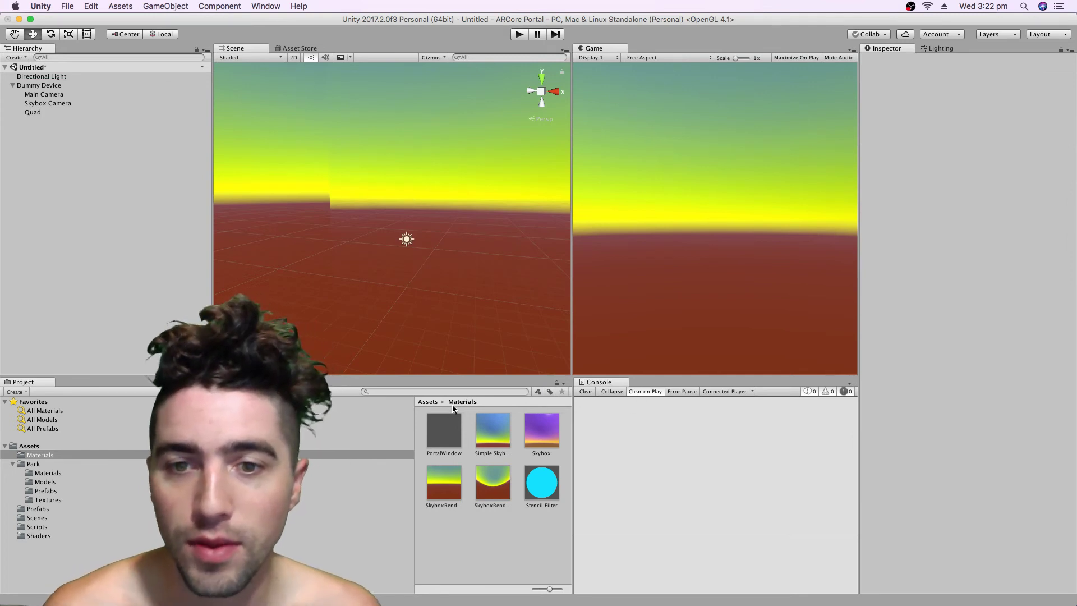
Step: Look inside the Park folder, then return to the root Assets folder
click(428, 402)
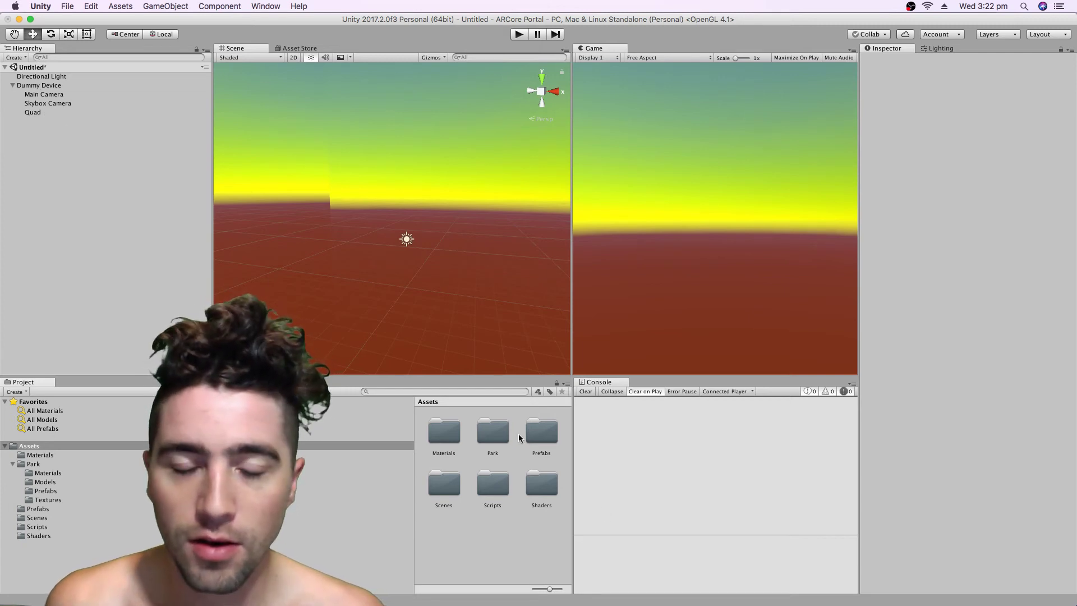
double_click(480, 441)
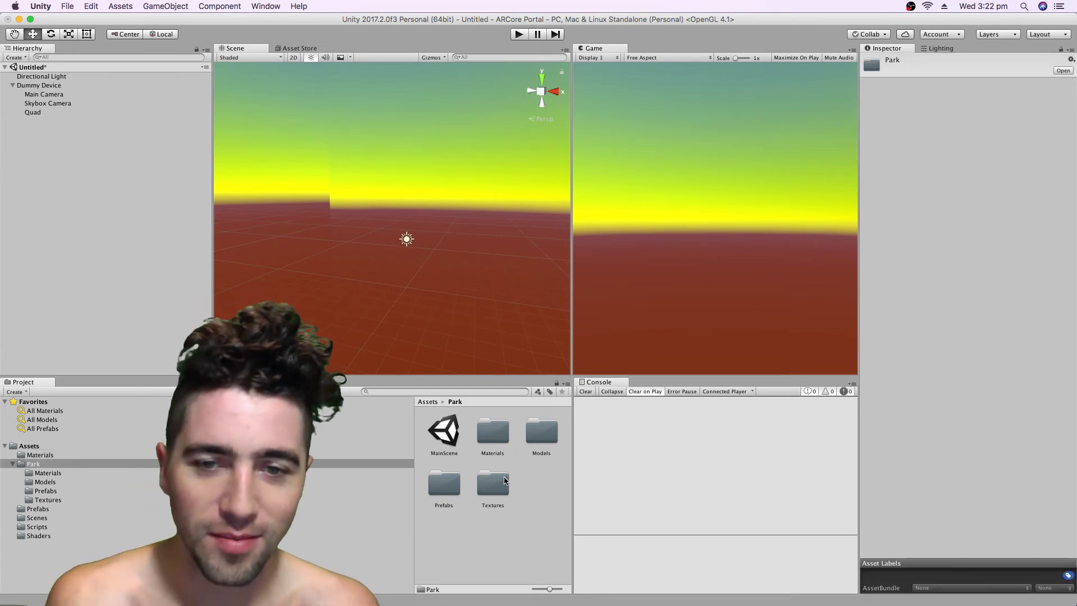
click(428, 403)
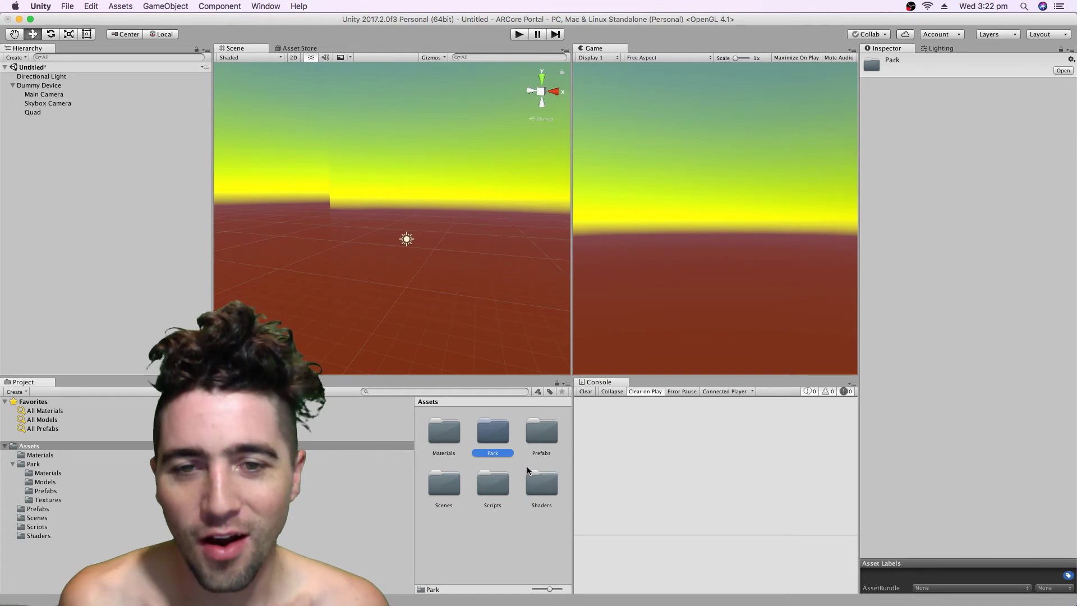
Step: Add the World prefab from the Prefabs folder to the scene and select its PortalWindow
double_click(539, 440)
drag(526, 431, 129, 192)
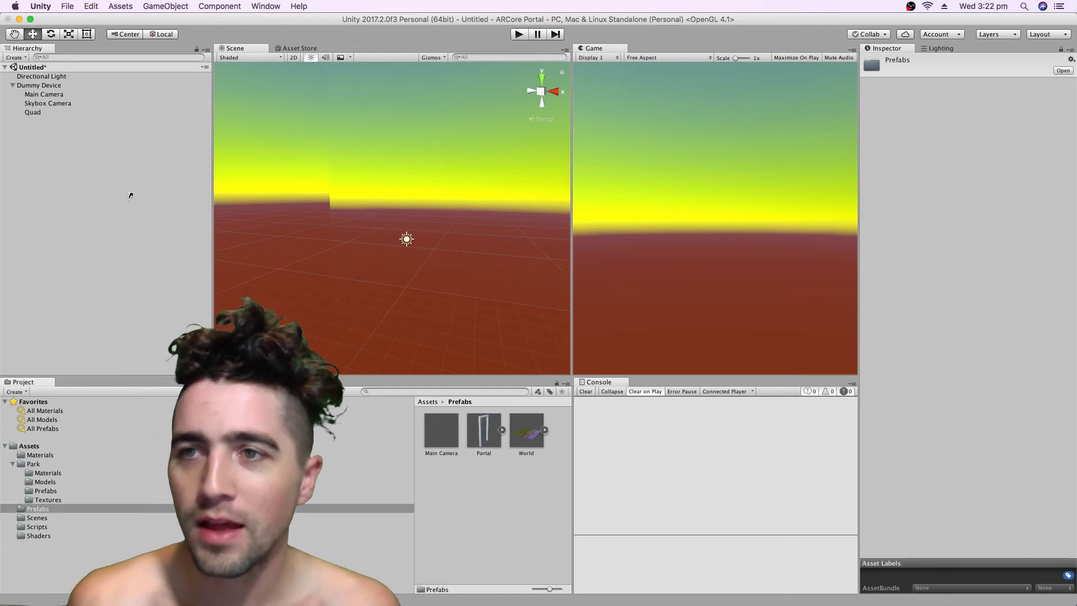
click(12, 121)
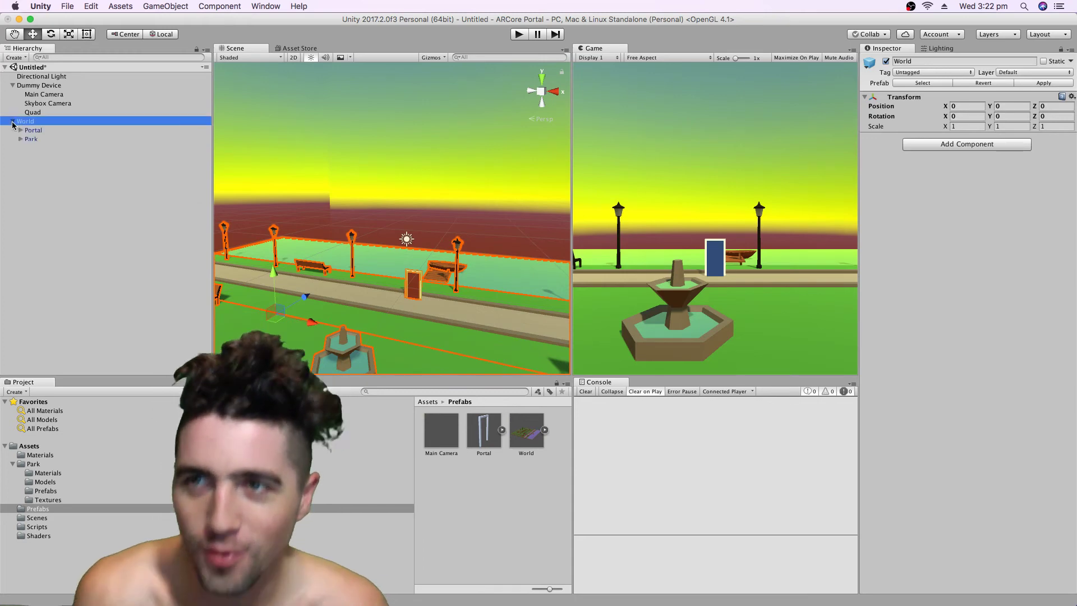
click(20, 130)
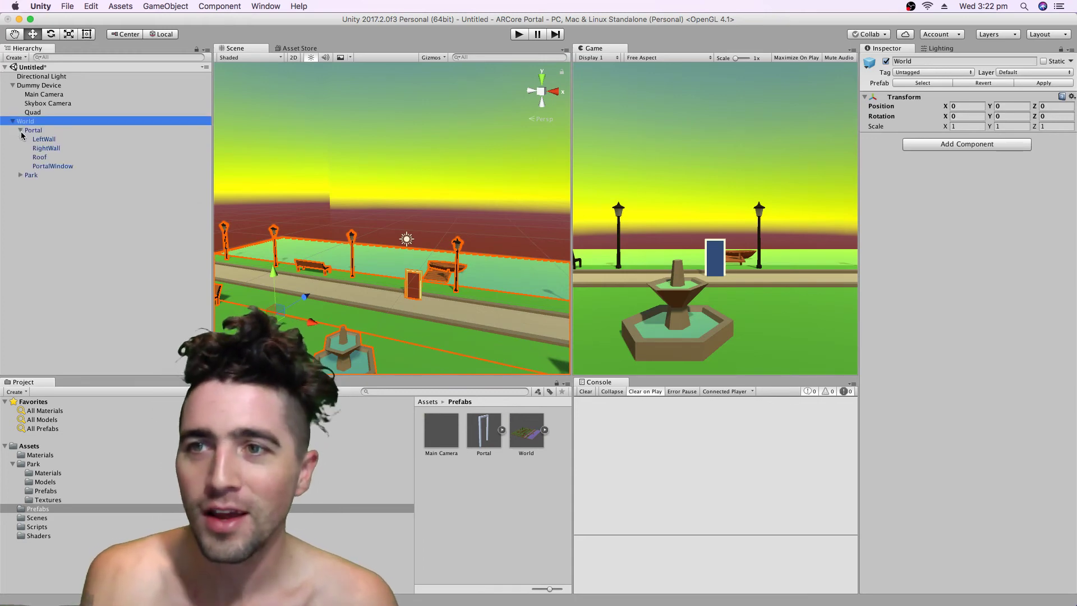
click(53, 166)
Step: Give the Portal script 4 materials with SkyboxRender as Element 3, and Device set to Dummy Device
click(965, 304)
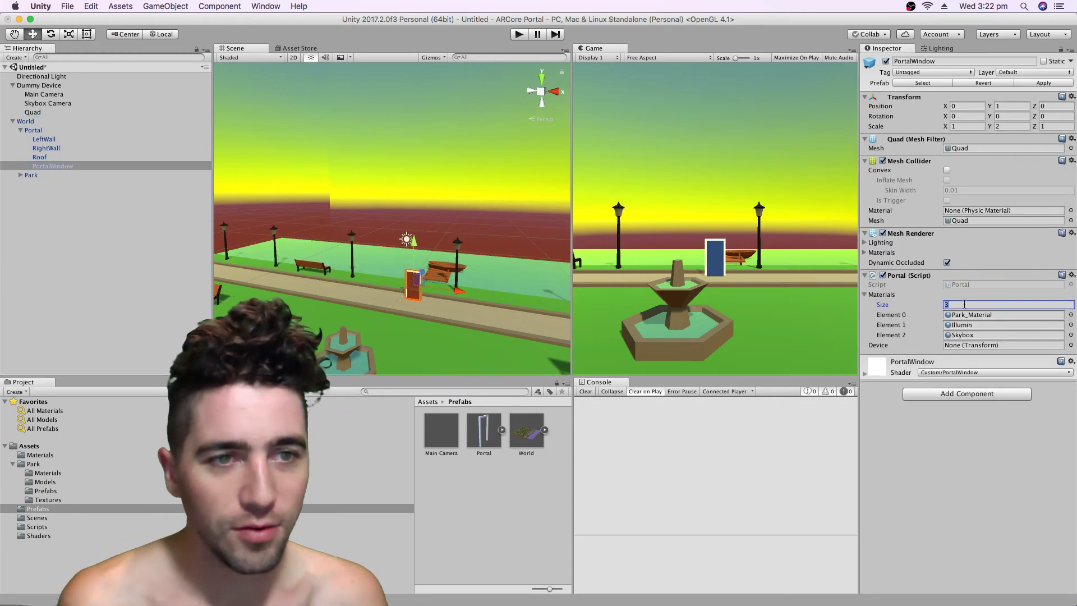
text(4)
key(Return)
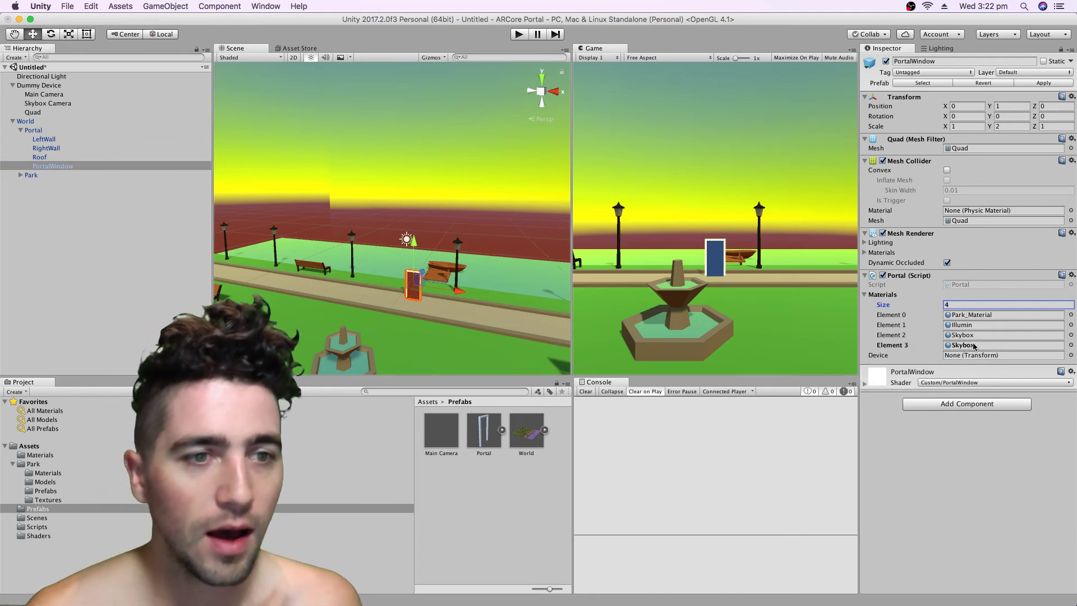
click(949, 335)
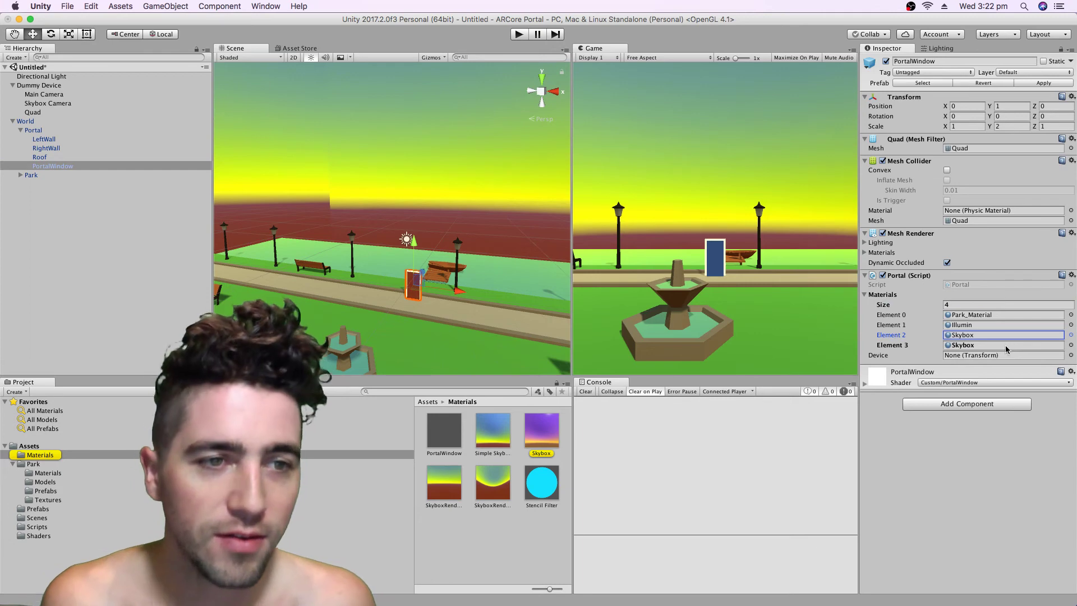
click(965, 346)
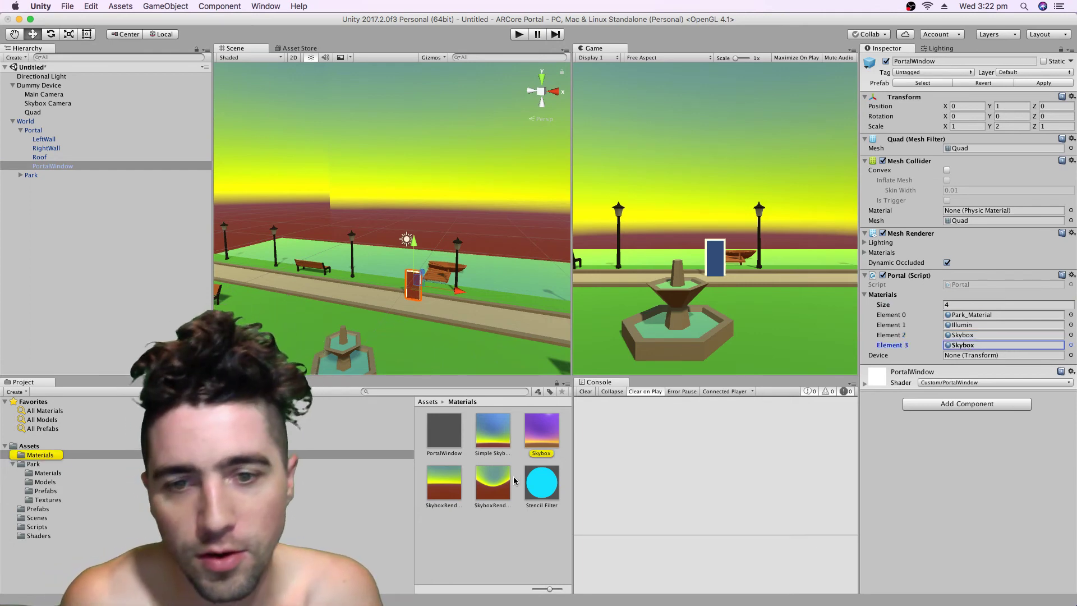
drag(444, 482, 966, 348)
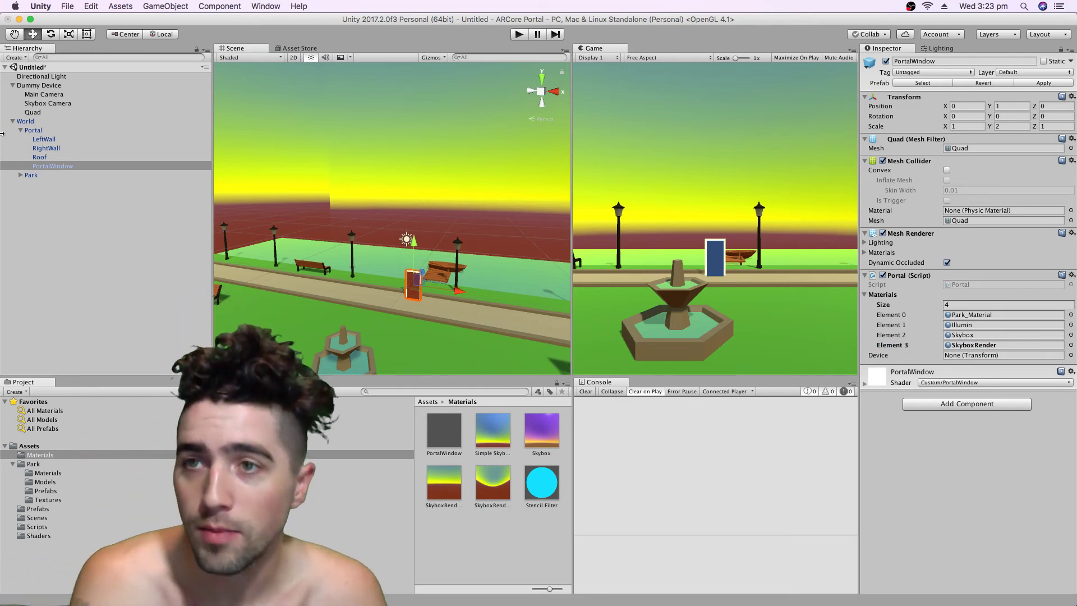
drag(50, 88, 975, 356)
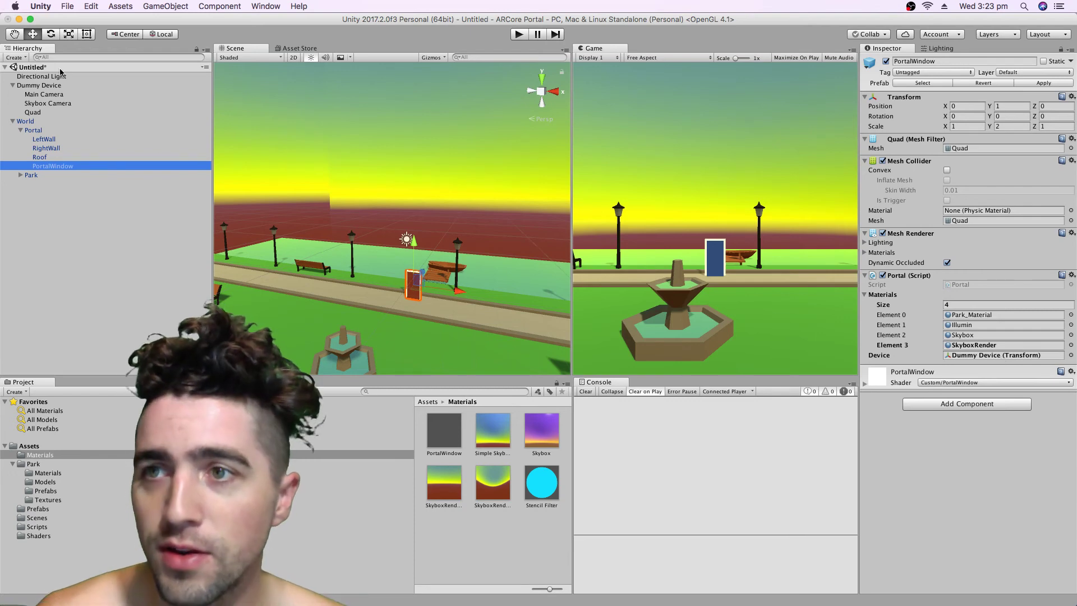
Step: Add a Rigidbody to Dummy Device with Use Gravity turned off
click(53, 87)
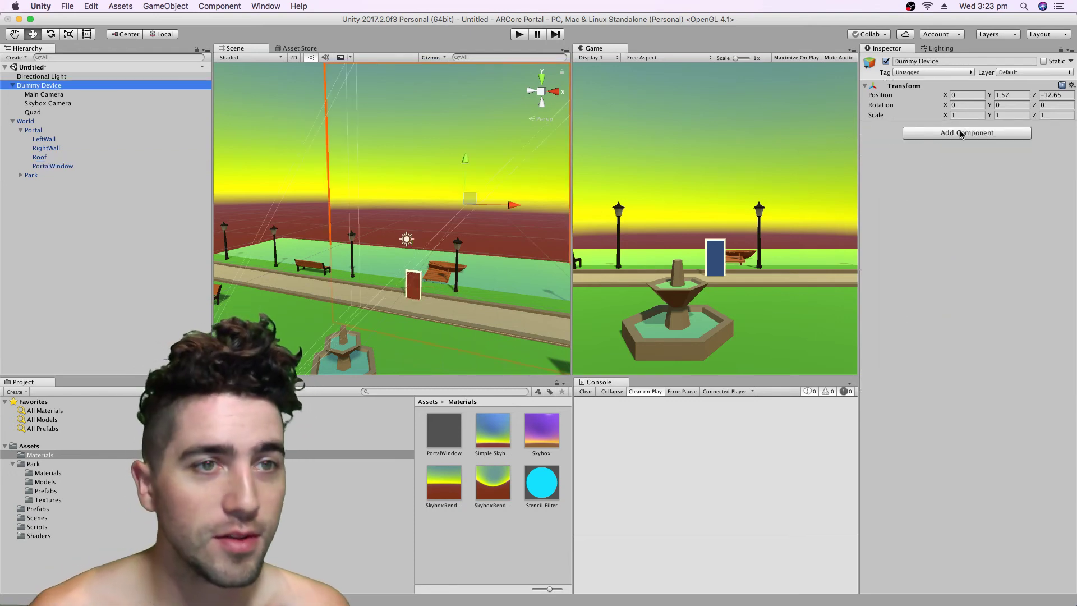
click(945, 149)
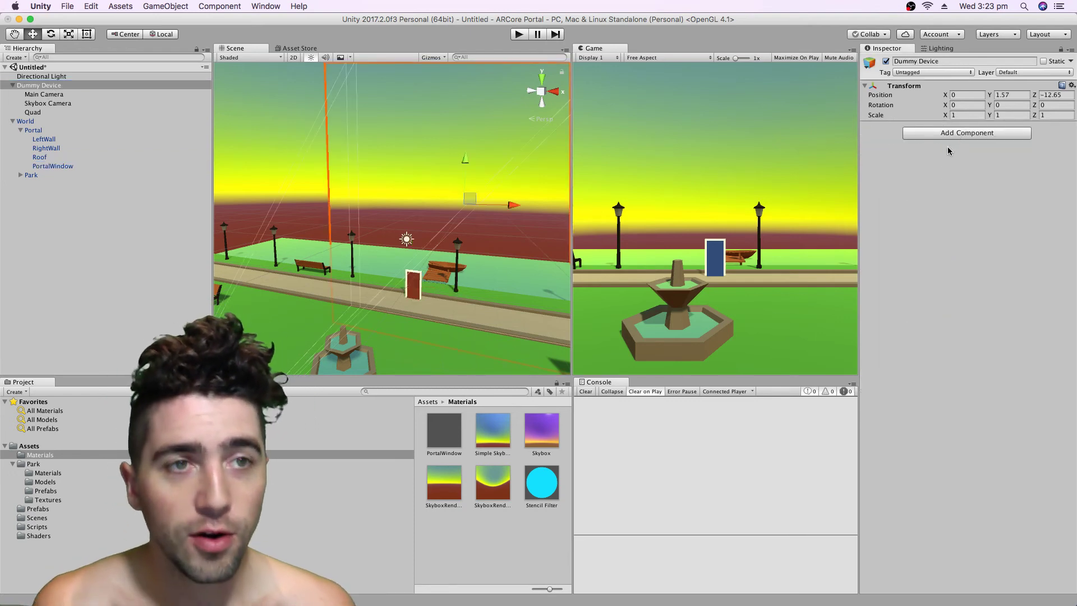
click(949, 133)
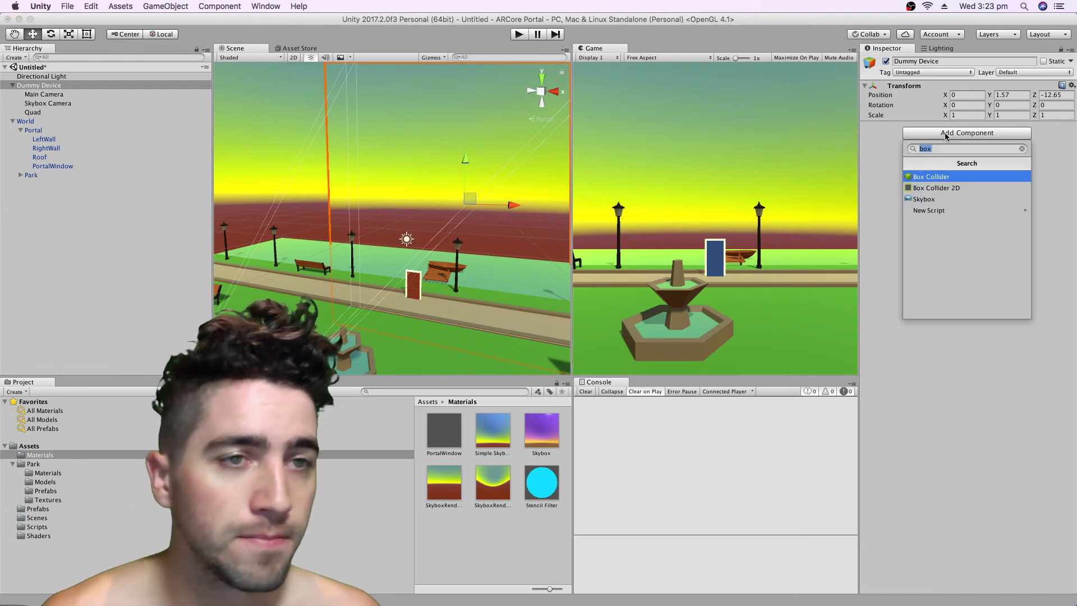
text(eig)
key(Return)
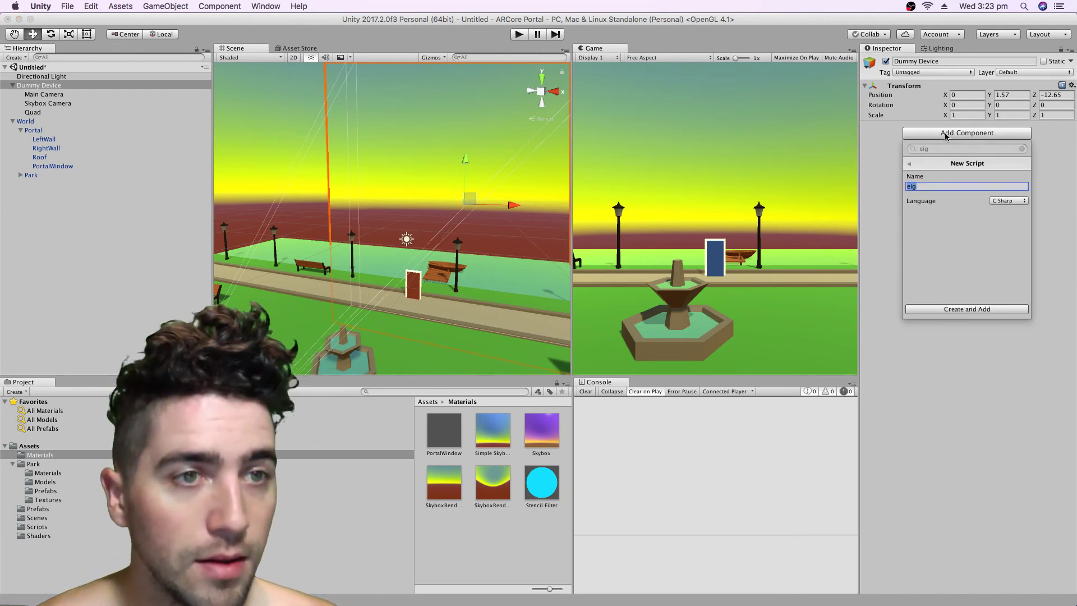
click(1066, 254)
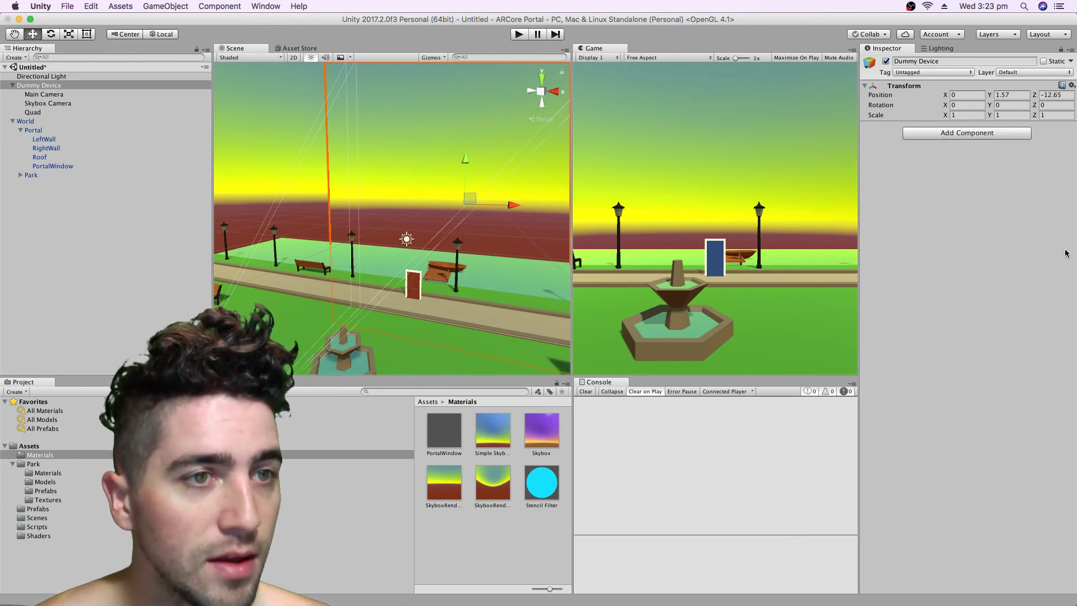
click(958, 134)
text(rigid)
key(Return)
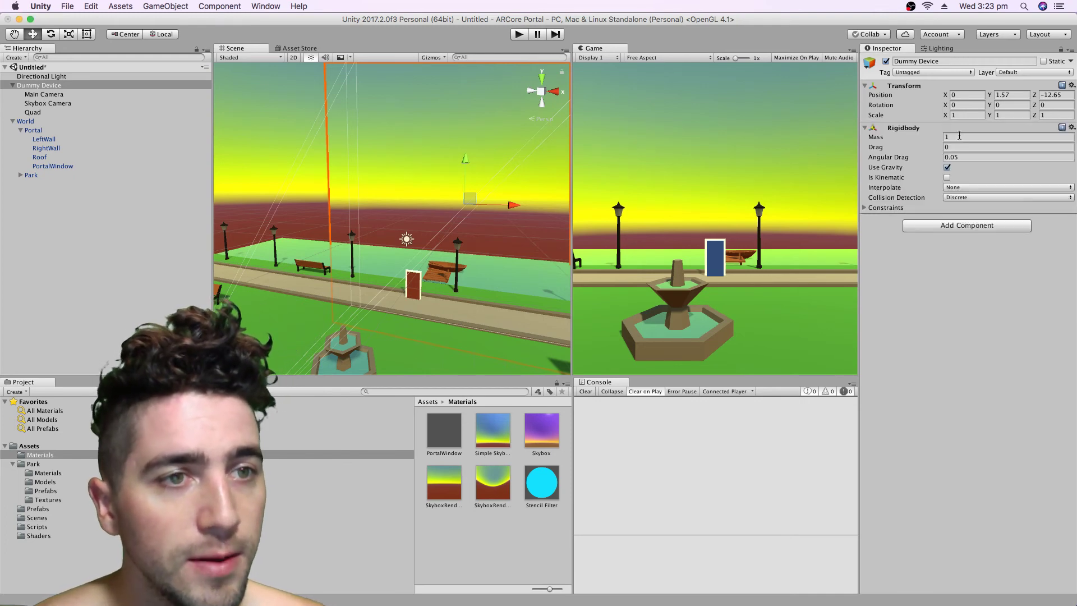
click(946, 168)
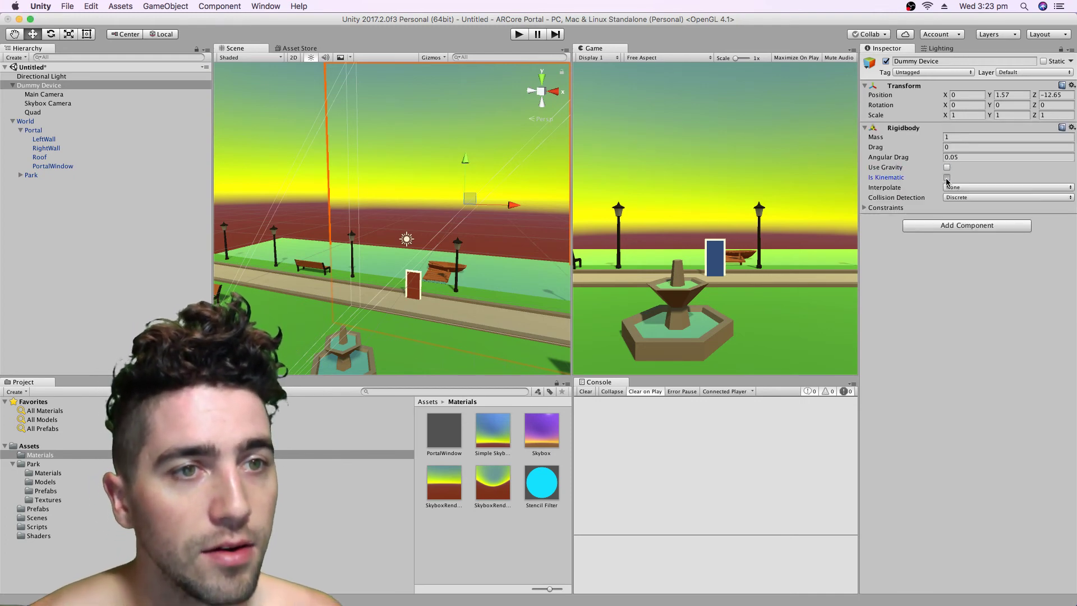
Step: Add a trigger Box Collider to Dummy Device with X and Y size 0.01
click(947, 224)
text(box)
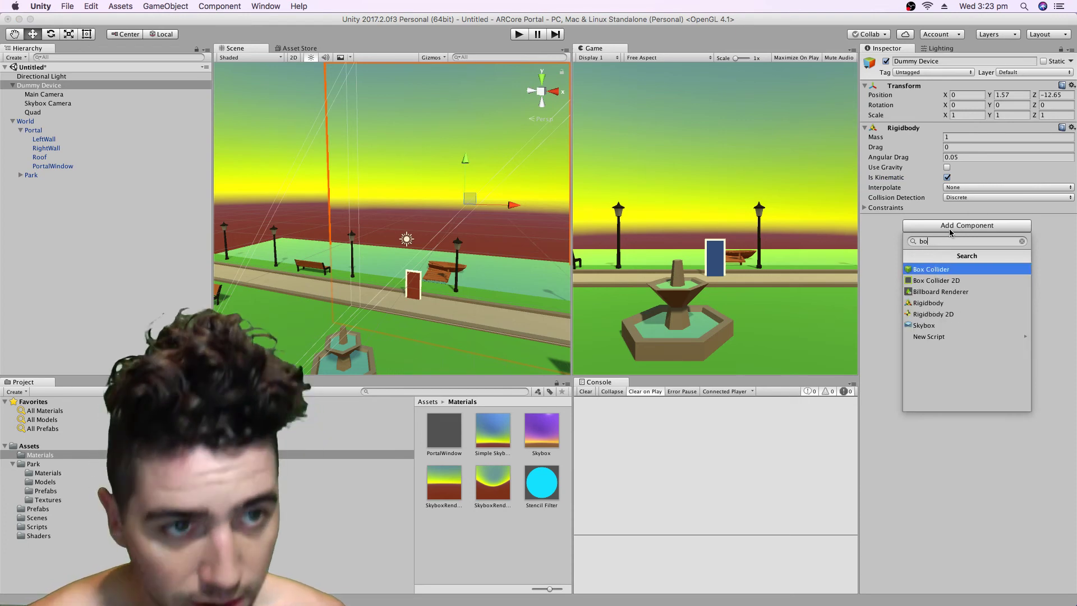
key(Return)
click(946, 246)
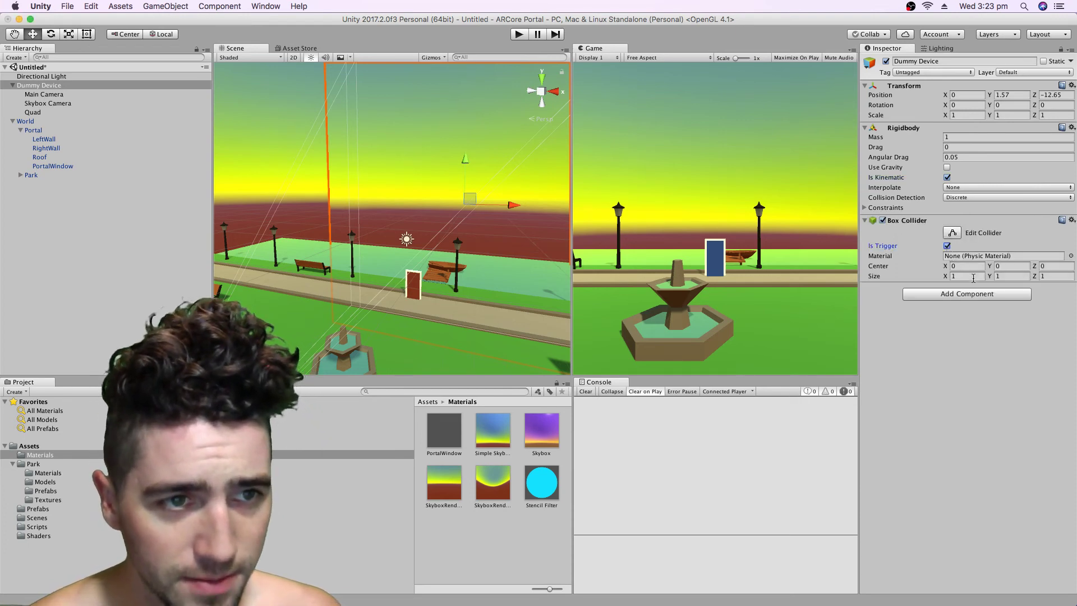
click(969, 276)
text(0.01)
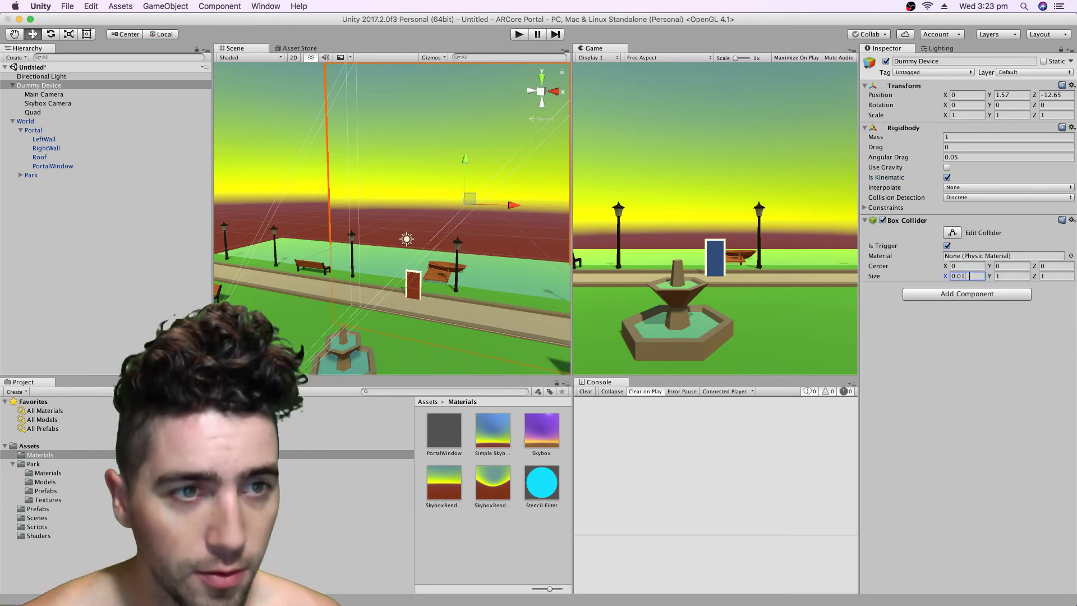
click(1014, 276)
text(0.01)
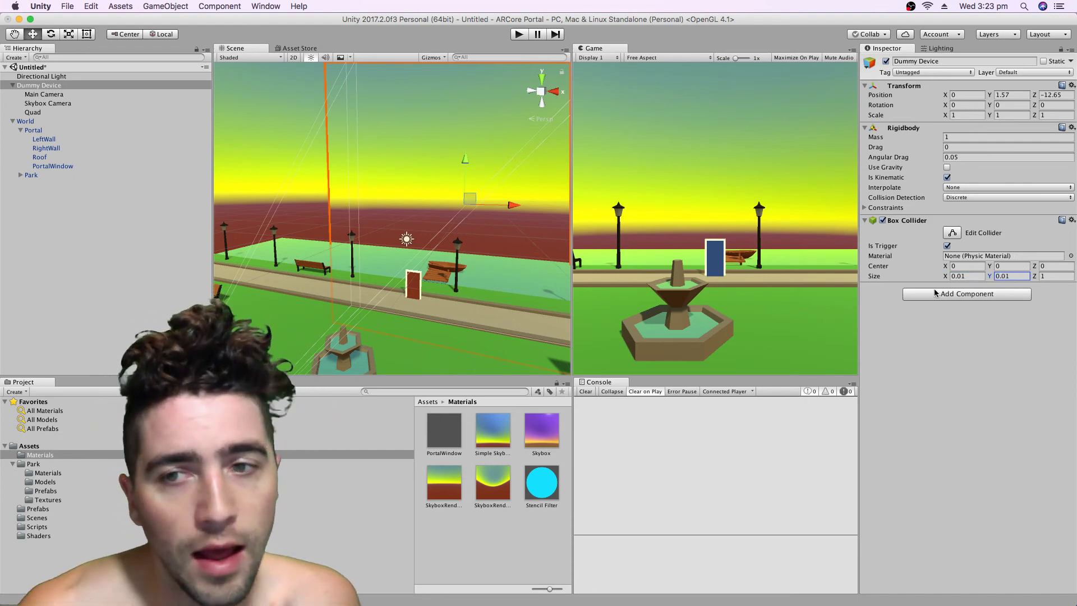
Step: Add the Camera Controller script to Dummy Device
click(421, 402)
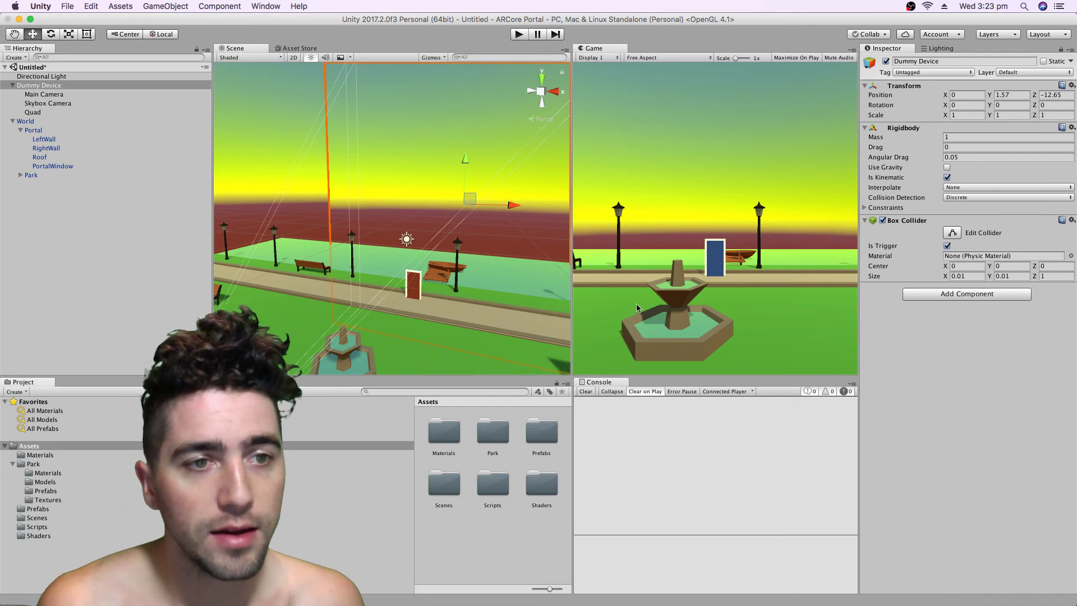
click(976, 295)
text(camera)
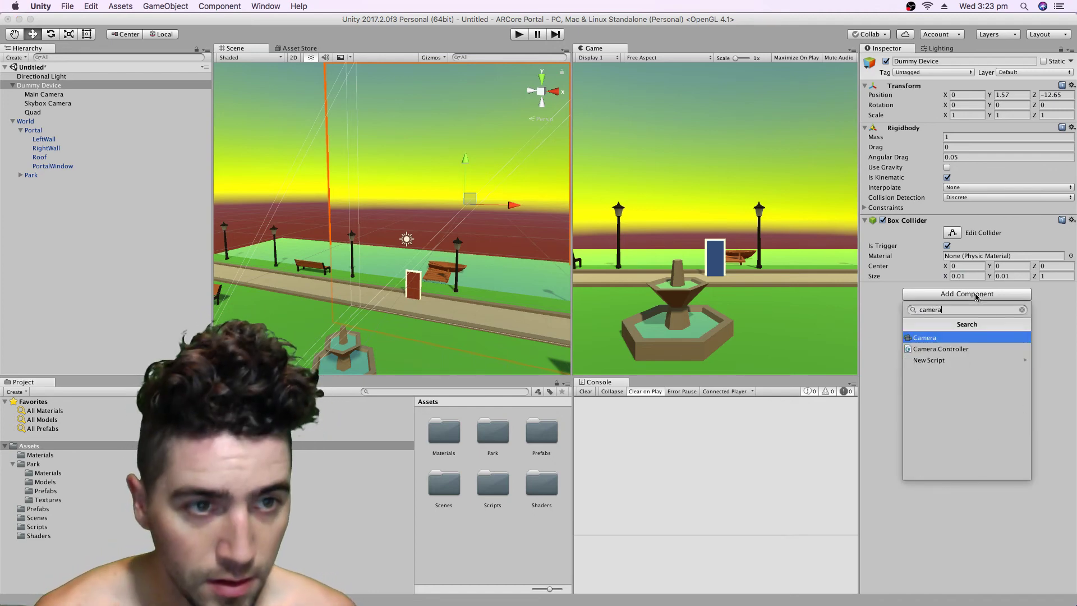
key(Down)
key(Return)
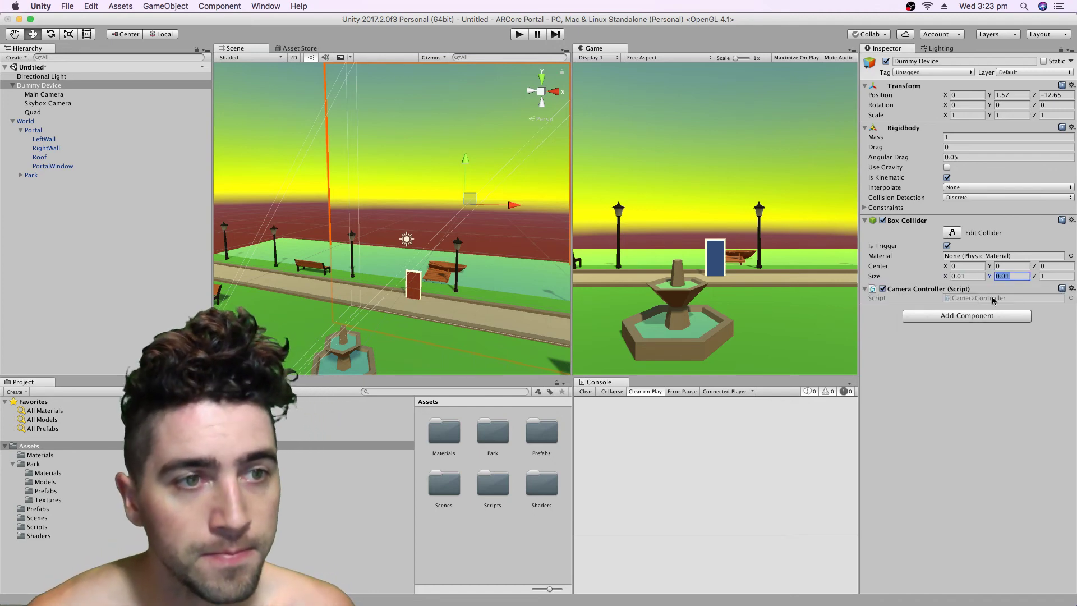
scroll(379, 164, down, 3)
Step: Frame Dummy Device in the Scene view and nudge it back along its Z axis
right_drag(379, 166, 370, 241)
click(63, 88)
key(f)
click(67, 94)
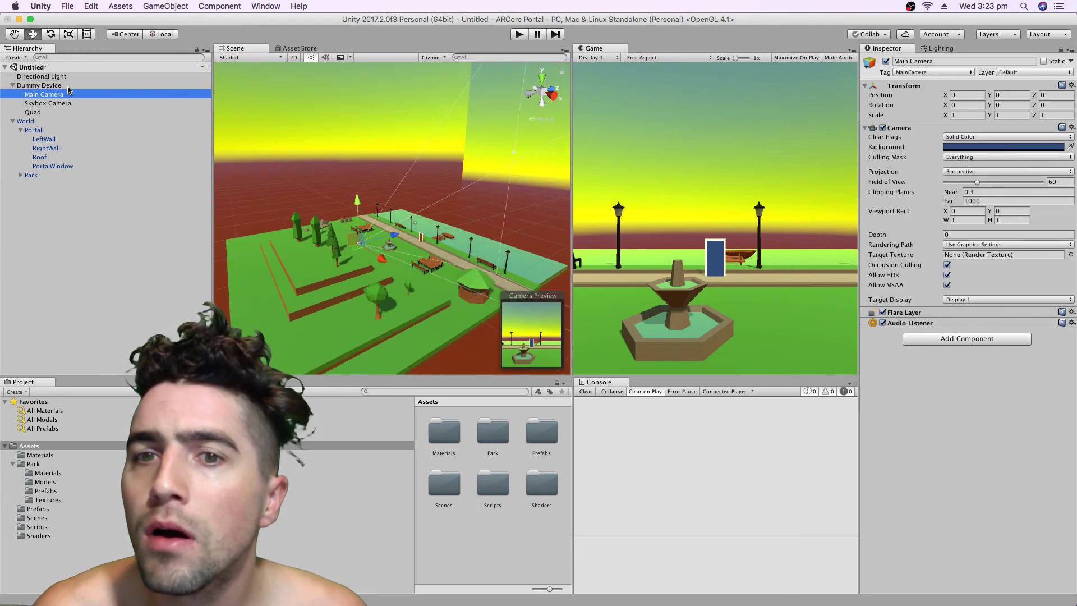
click(67, 86)
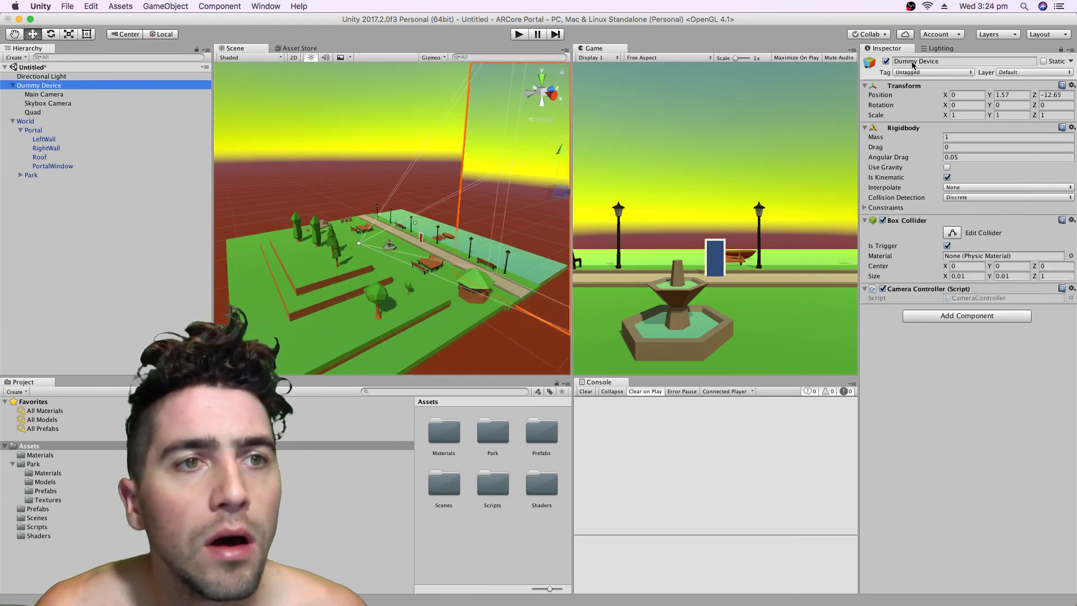
scroll(480, 181, down, 3)
right_drag(480, 181, 436, 245)
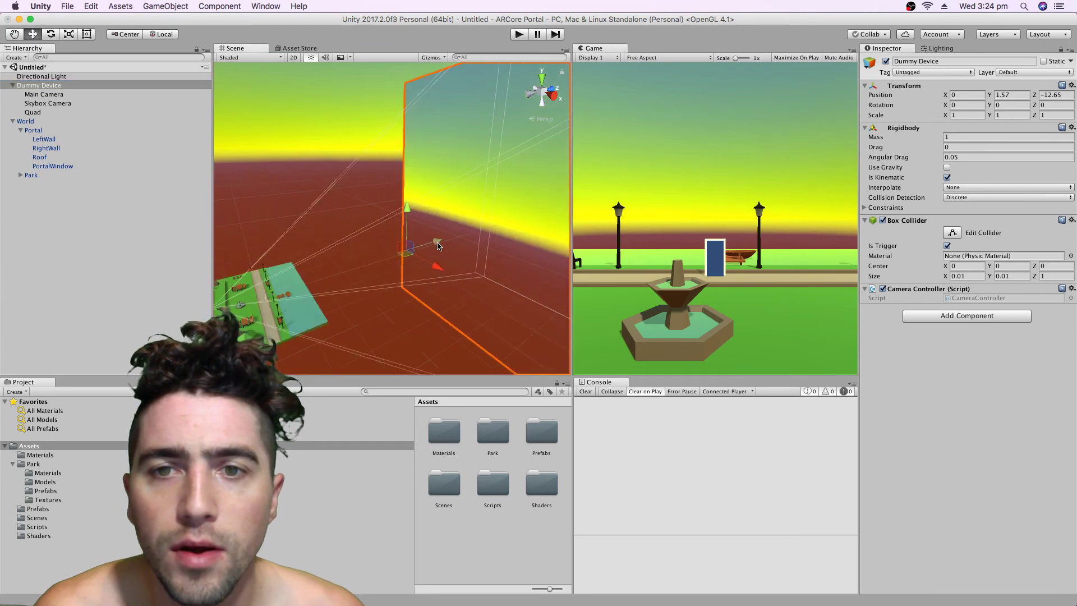
mouse_move(436, 245)
mouse_down()
mouse_move(345, 253)
mouse_move(439, 253)
mouse_up()
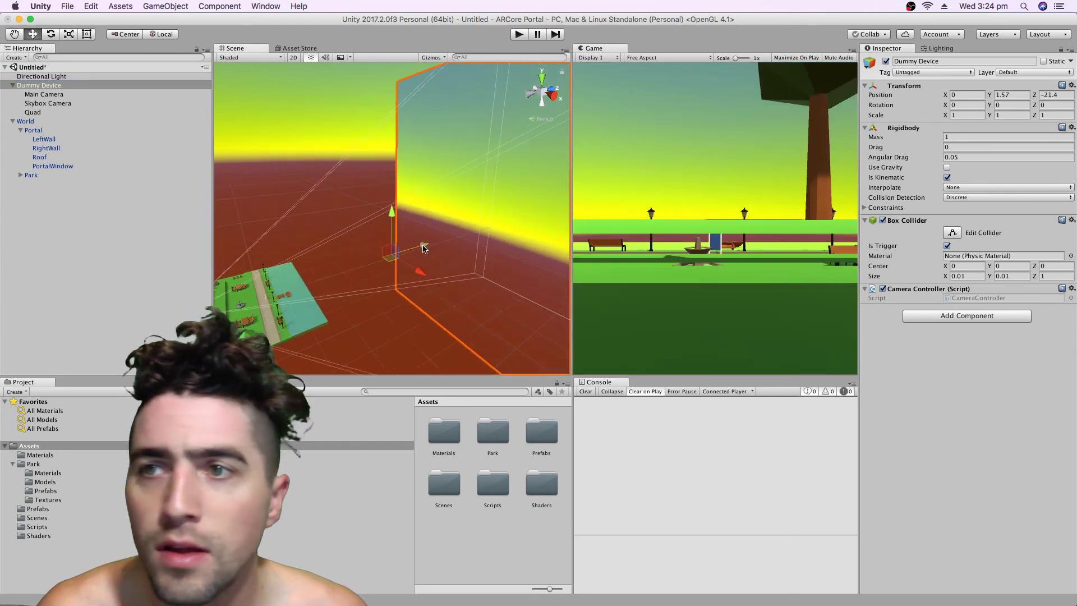
Step: Check the cameras and Quad, then move Dummy Device forward through the portal to 0, -0.5, -1.7
click(71, 95)
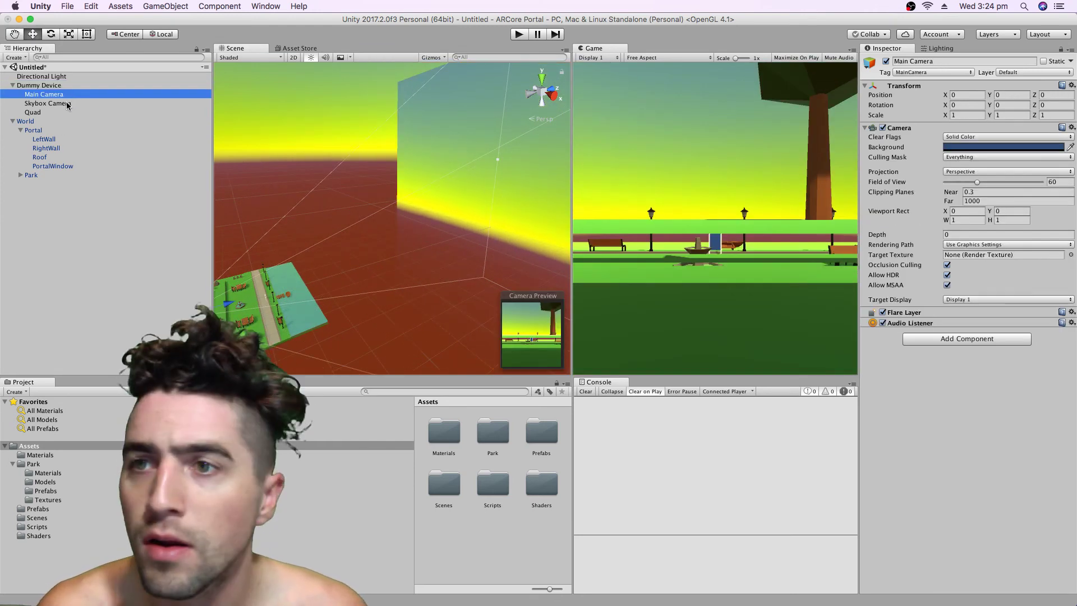
click(61, 112)
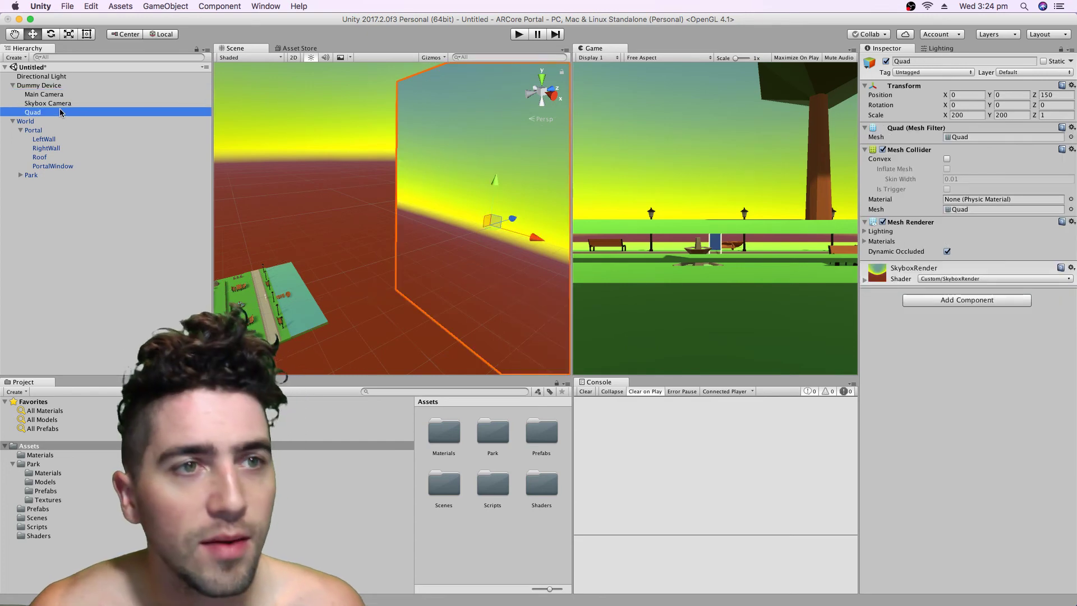
click(63, 105)
click(64, 95)
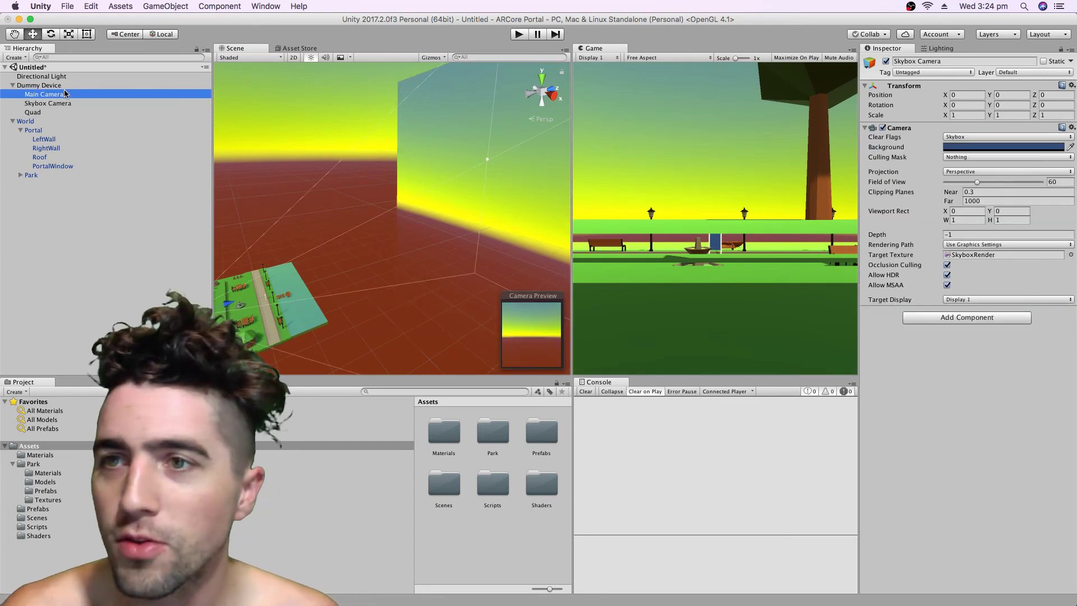
click(65, 86)
scroll(407, 245, up, 3)
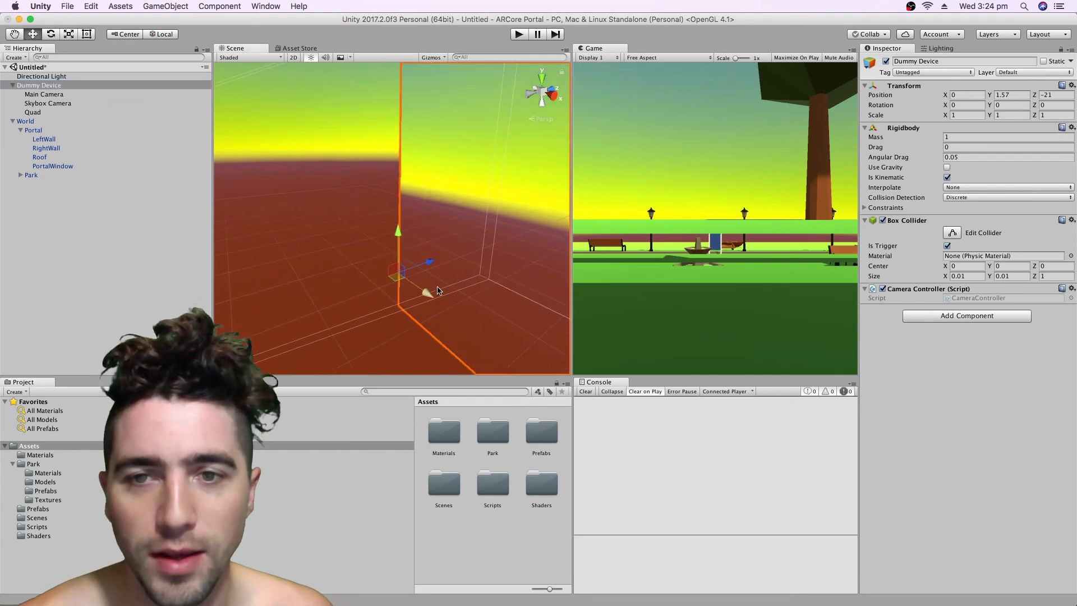
alt+drag(432, 276, 296, 245)
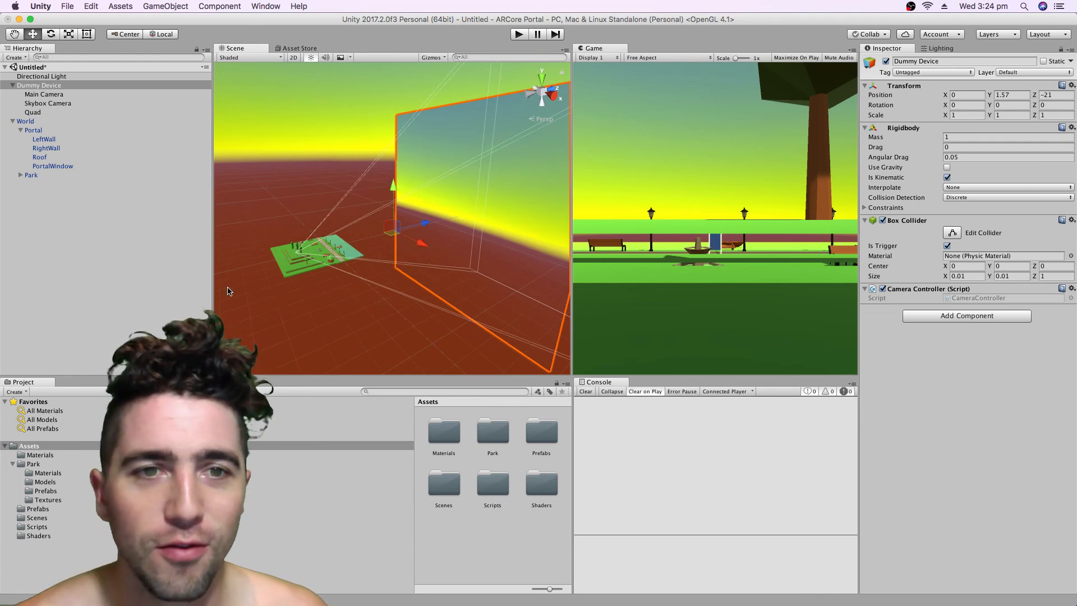
scroll(466, 222, up, 3)
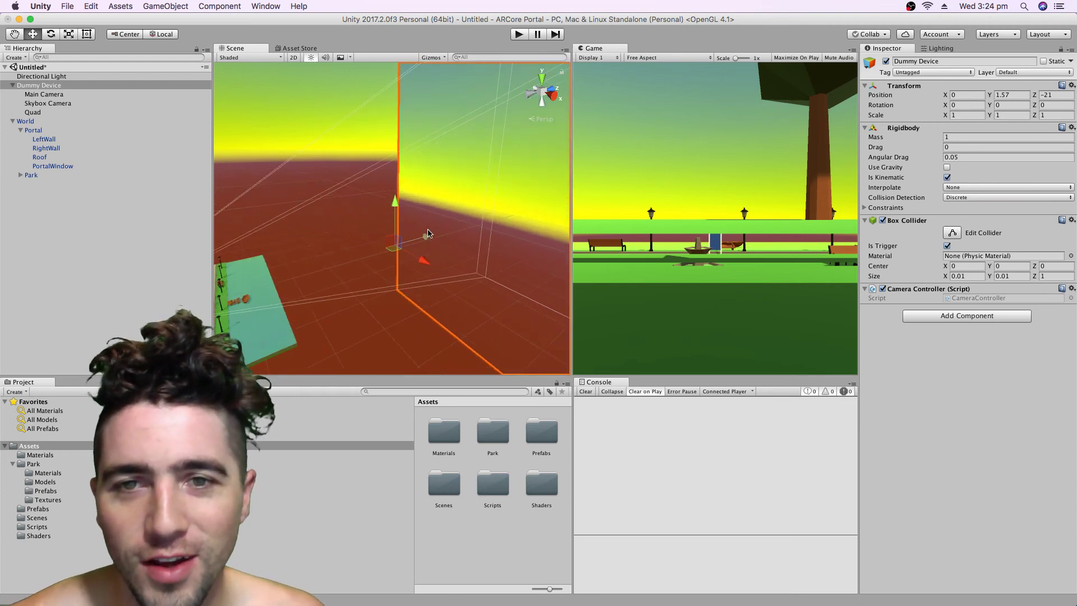
drag(427, 238, 462, 231)
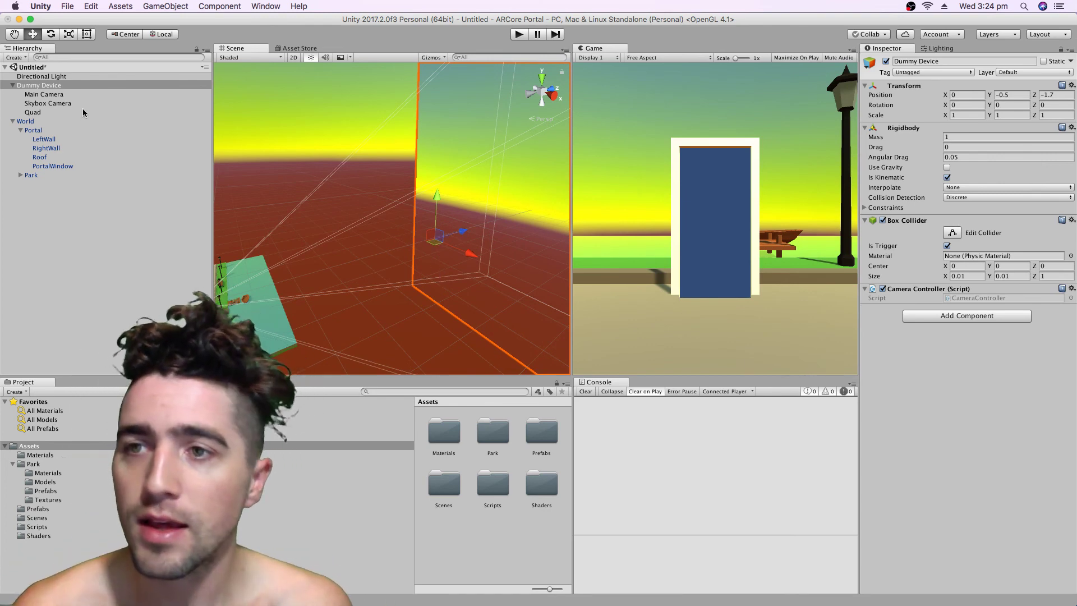
Step: Set the Main Camera's background colour to teal (RGB 49, 121, 109)
click(44, 94)
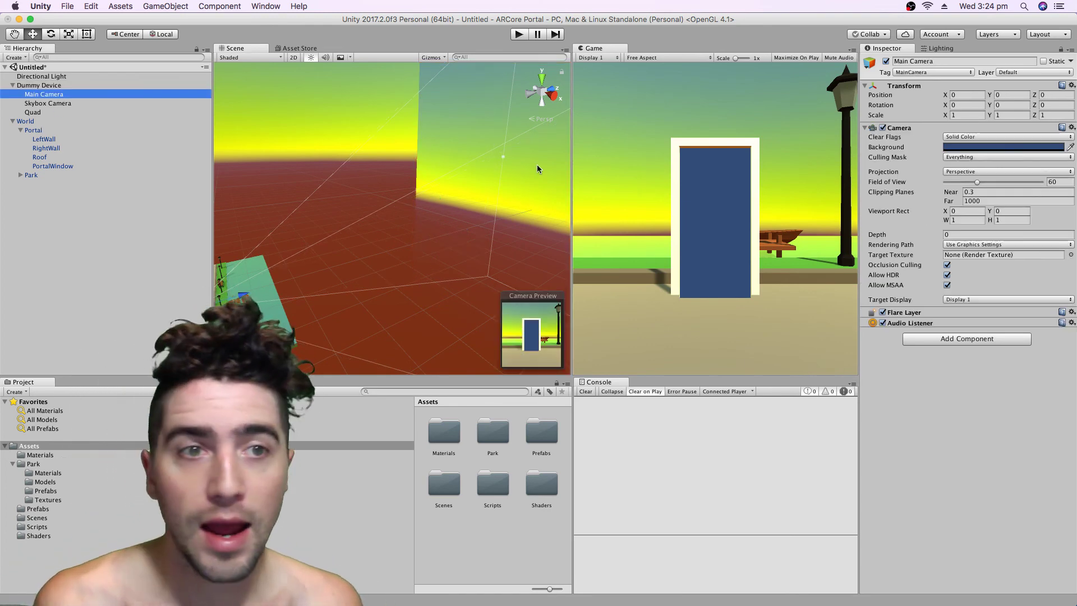
click(994, 147)
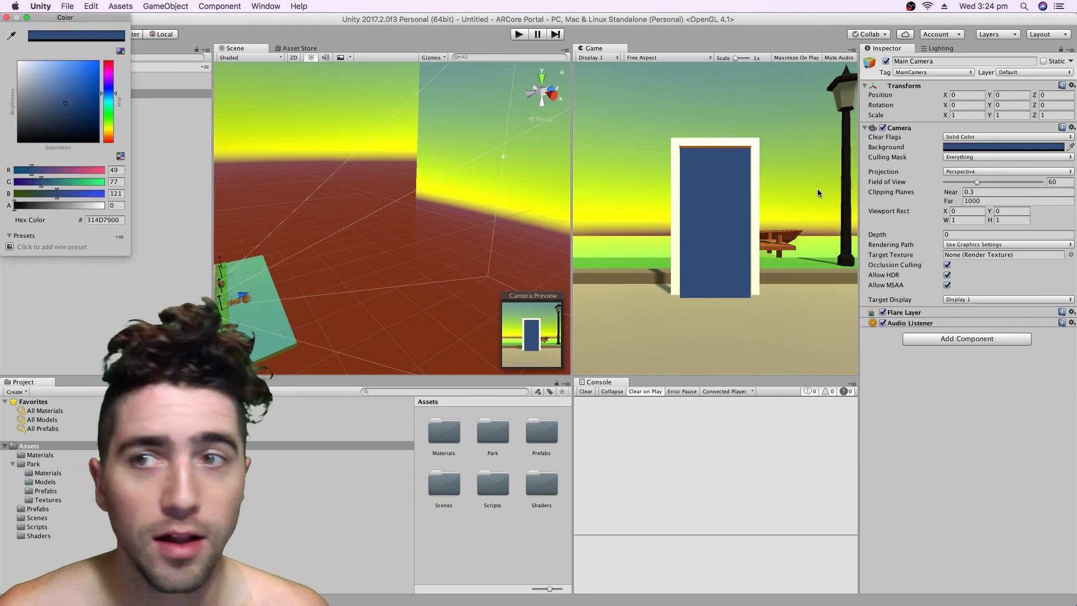
mouse_move(104, 115)
mouse_down()
mouse_move(112, 120)
mouse_move(115, 104)
mouse_move(120, 125)
mouse_move(116, 95)
mouse_move(117, 105)
mouse_up()
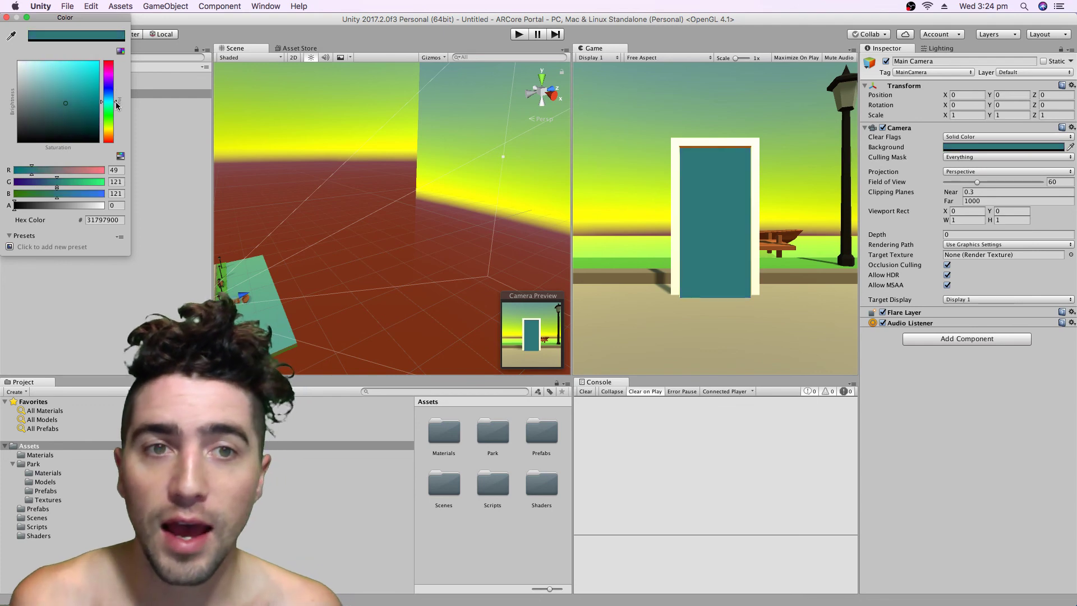
click(6, 18)
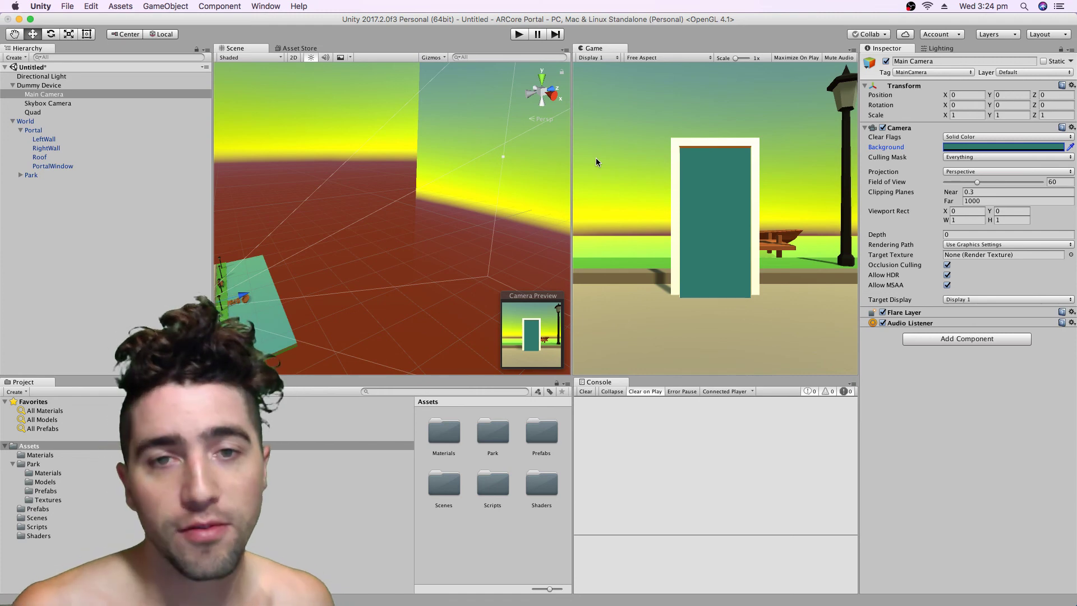
alt+drag(393, 235, 336, 247)
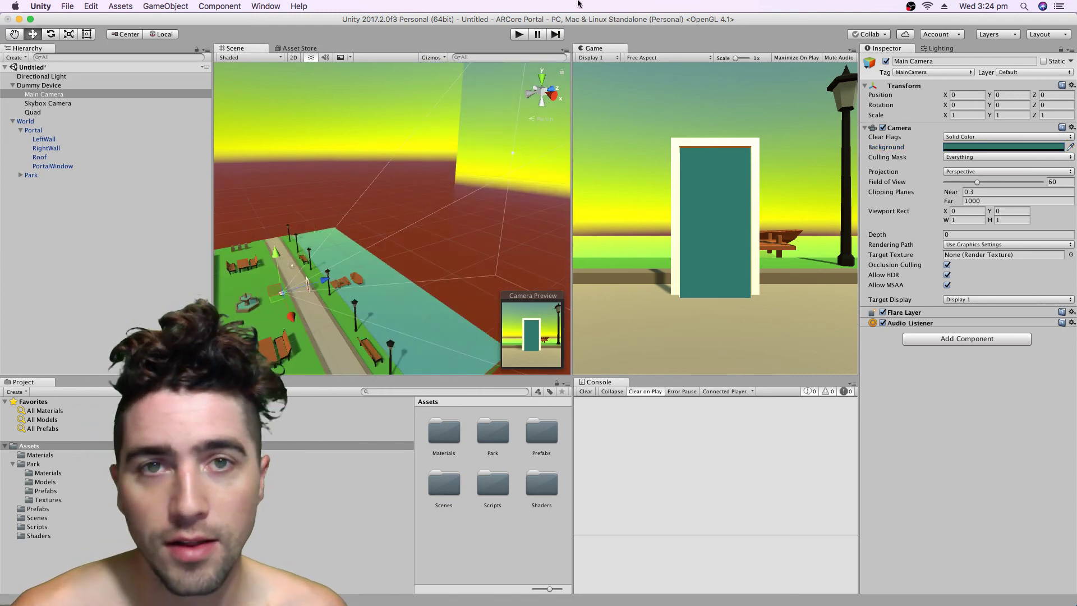
Step: Enter Play mode and walk the camera with WASD through the portal and around the park
click(520, 34)
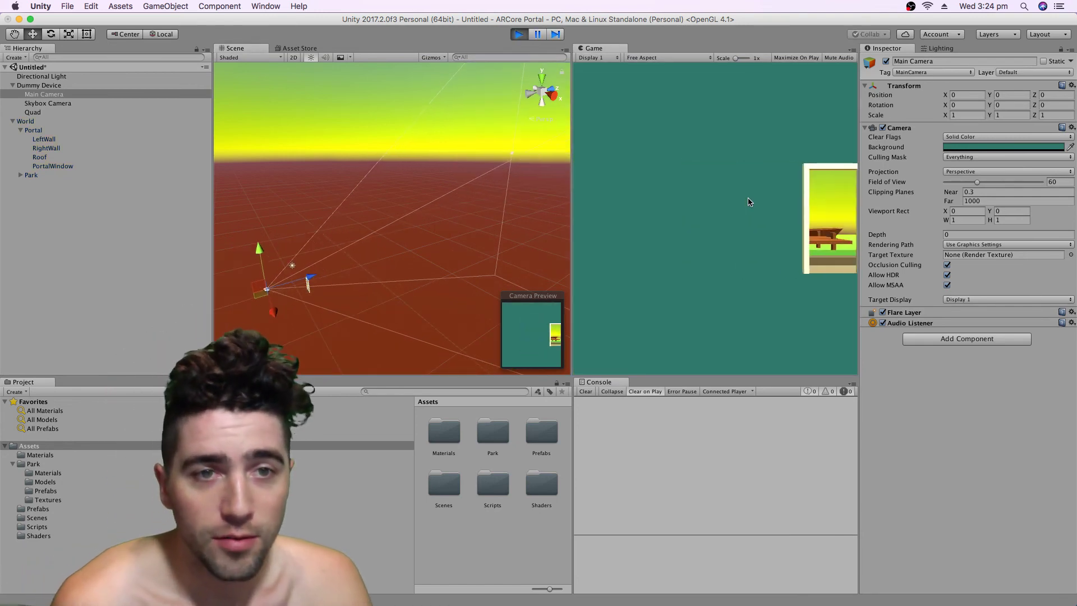
key(w)
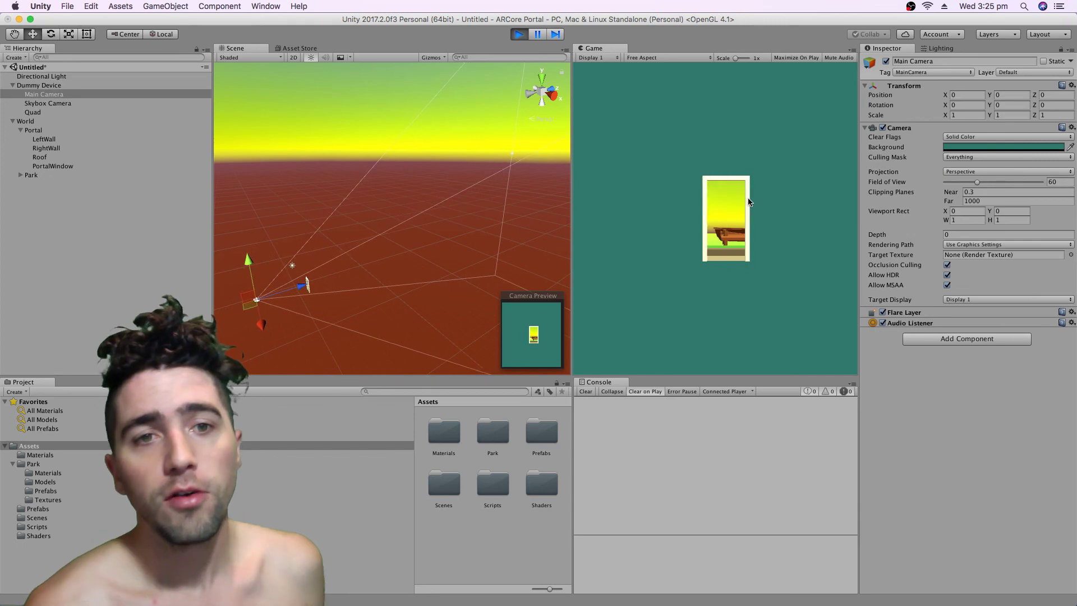
key(w)
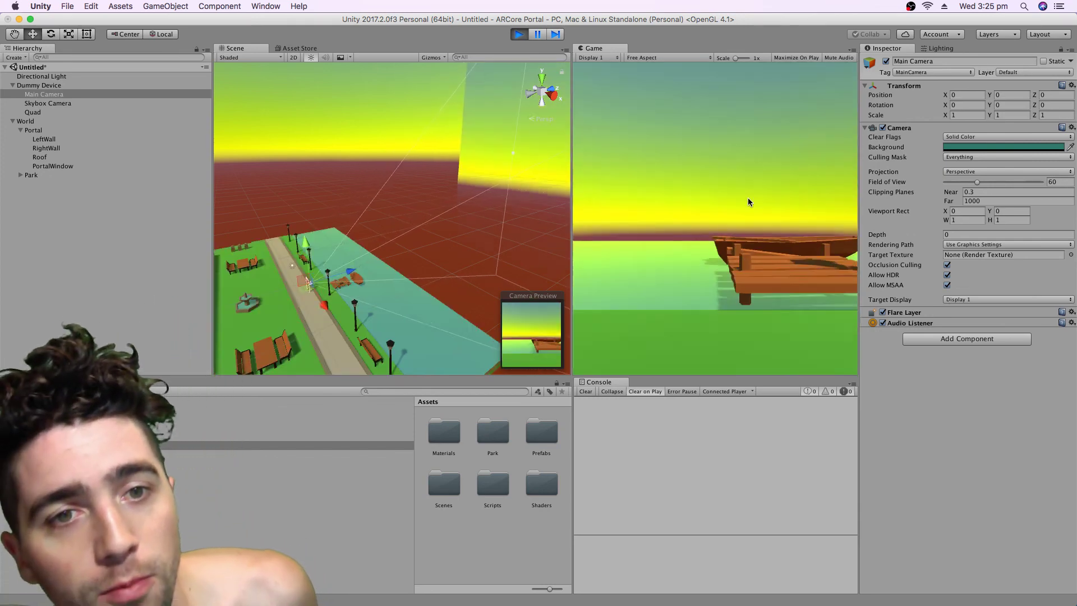
key(w)
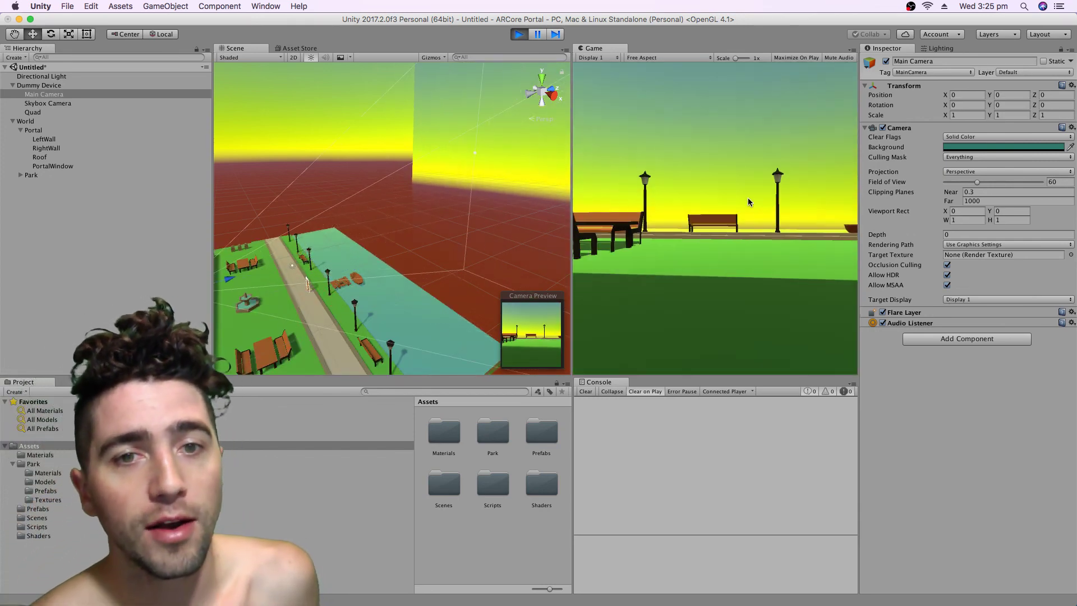
key(w)
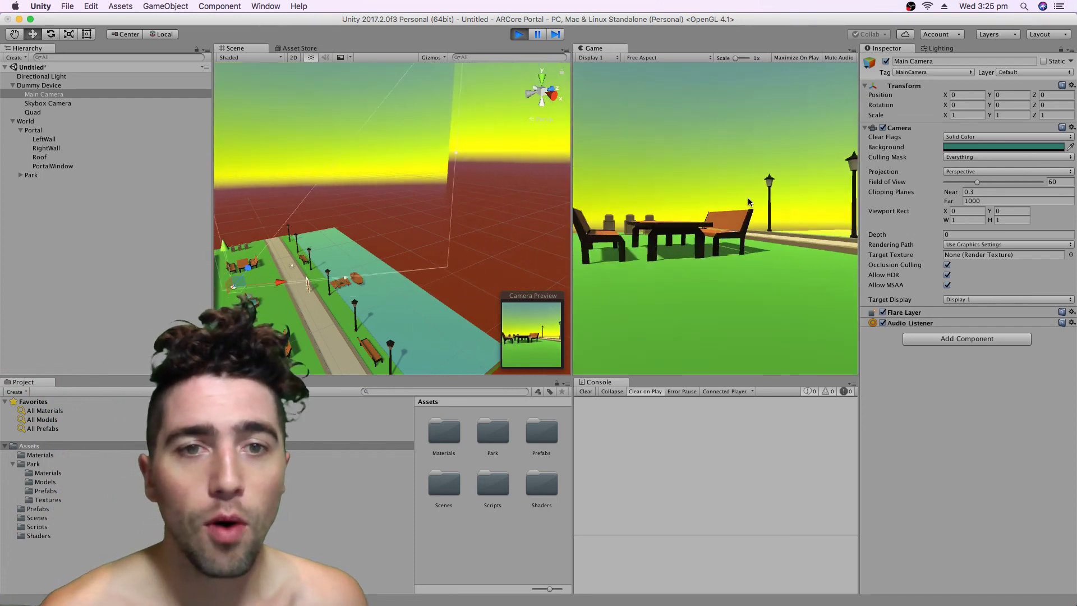
key(a)
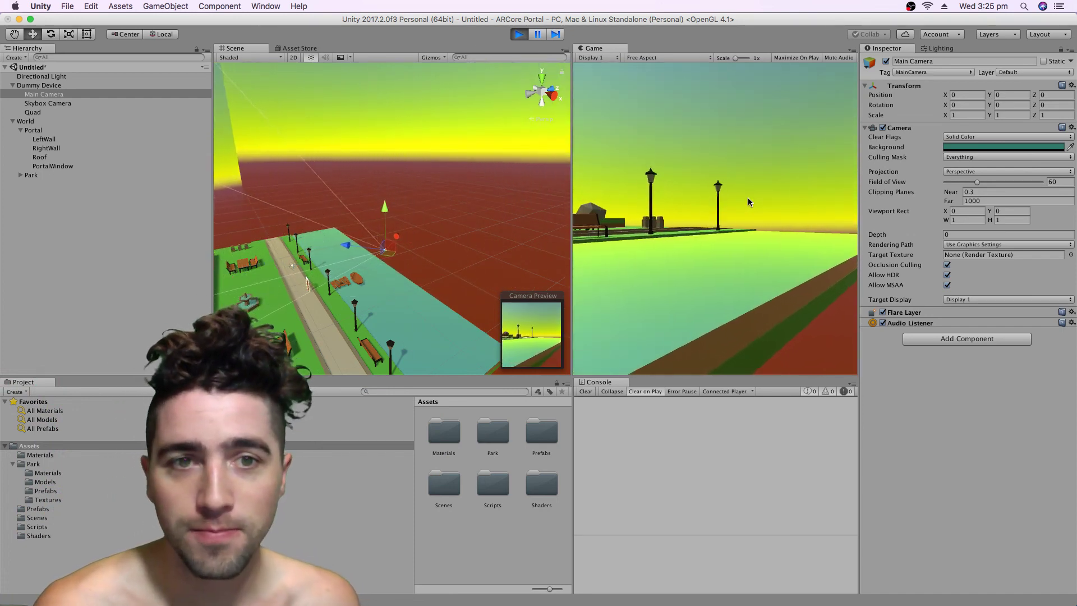
key(s)
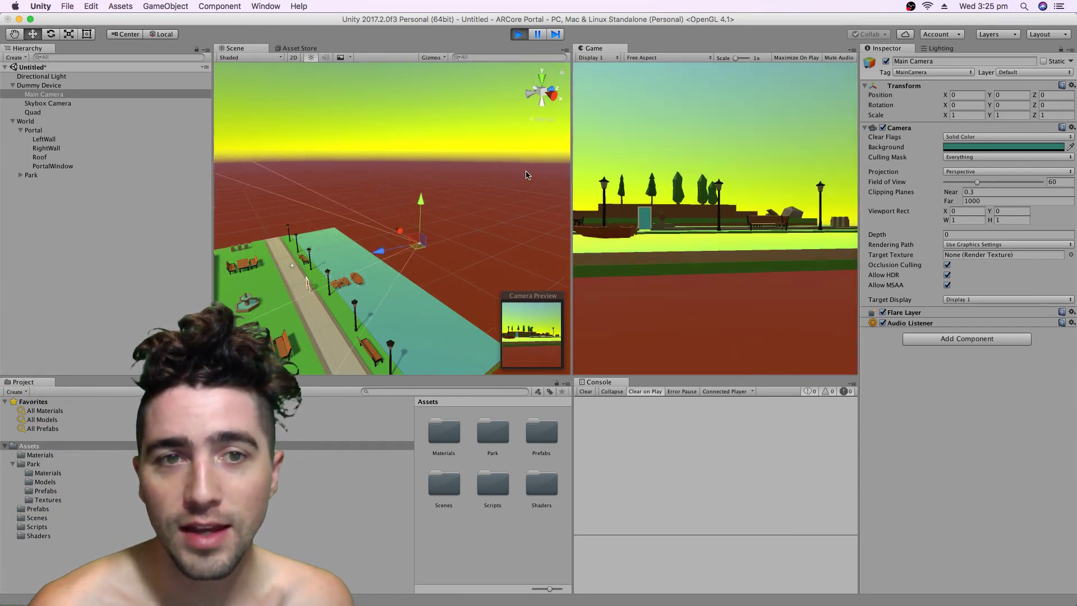
key(w)
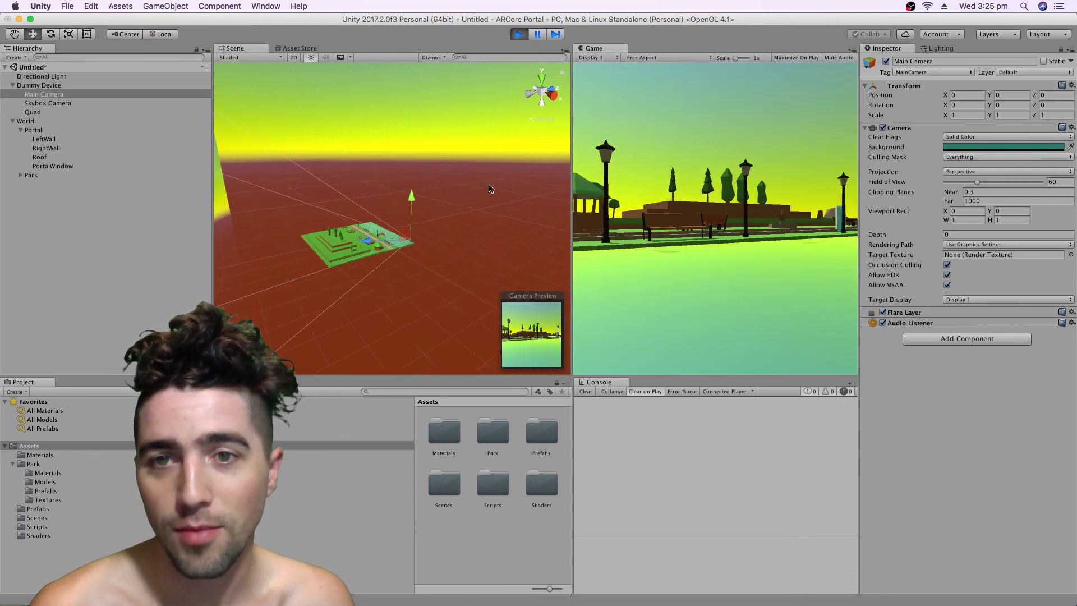
Step: Frame the Main Camera in the Scene view and orbit around the portal quad
key(f)
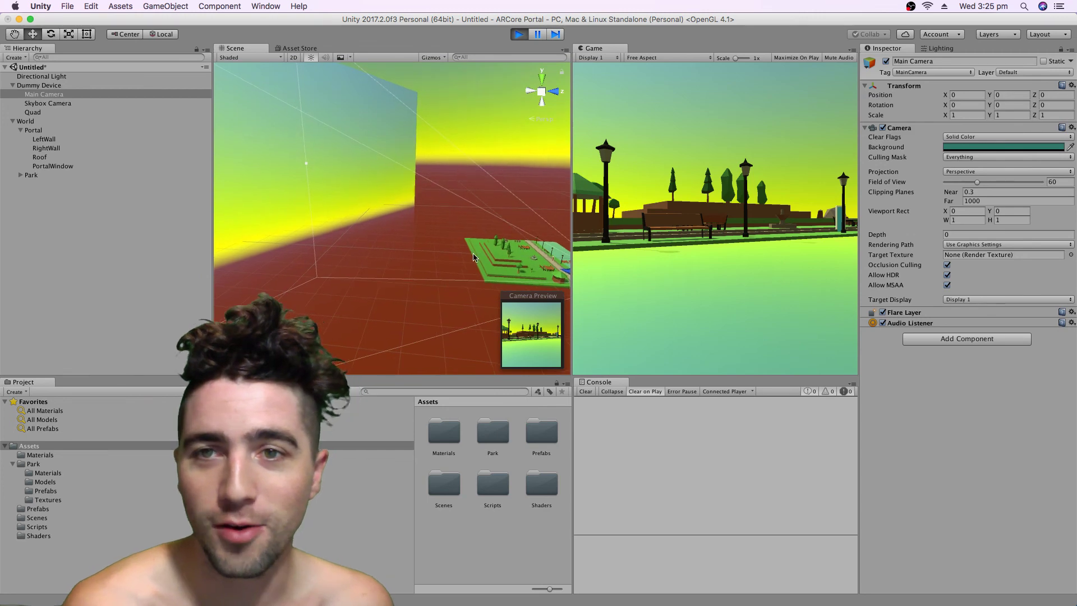
alt+drag(365, 200, 441, 215)
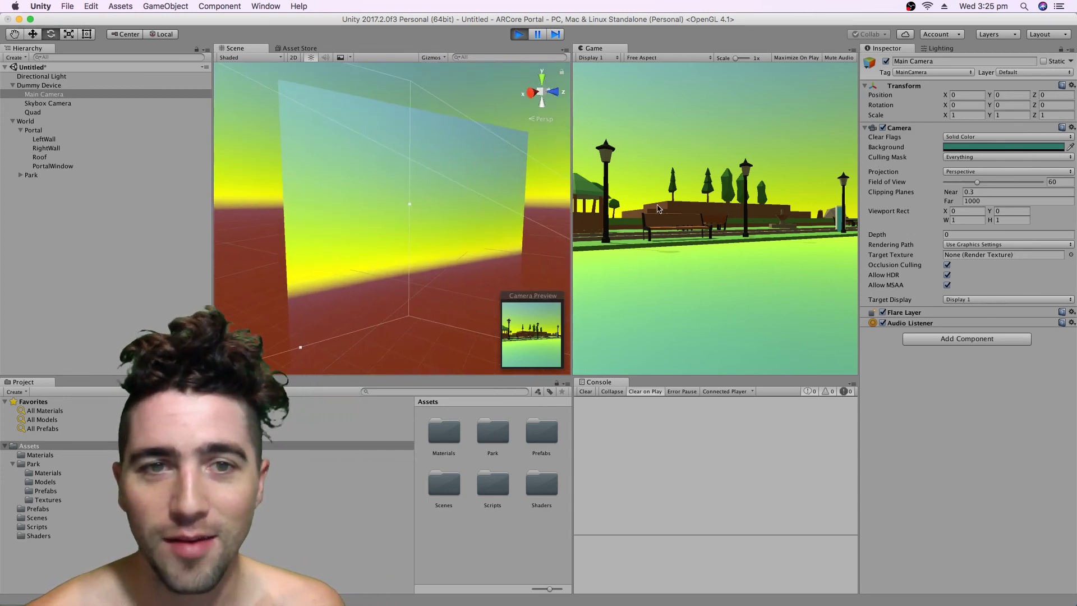
drag(657, 208, 391, 162)
click(56, 114)
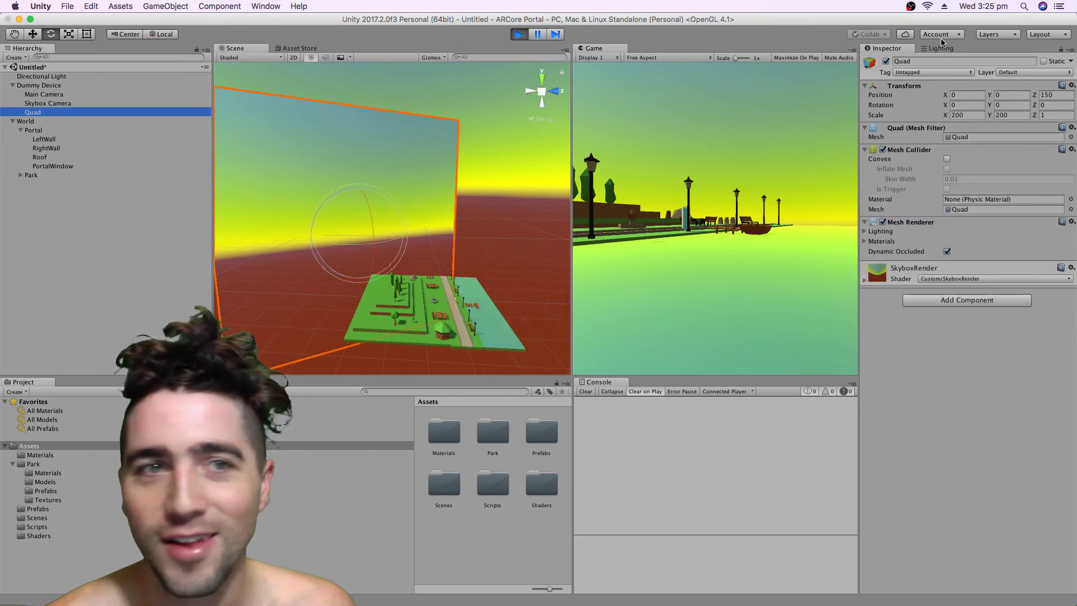
click(887, 61)
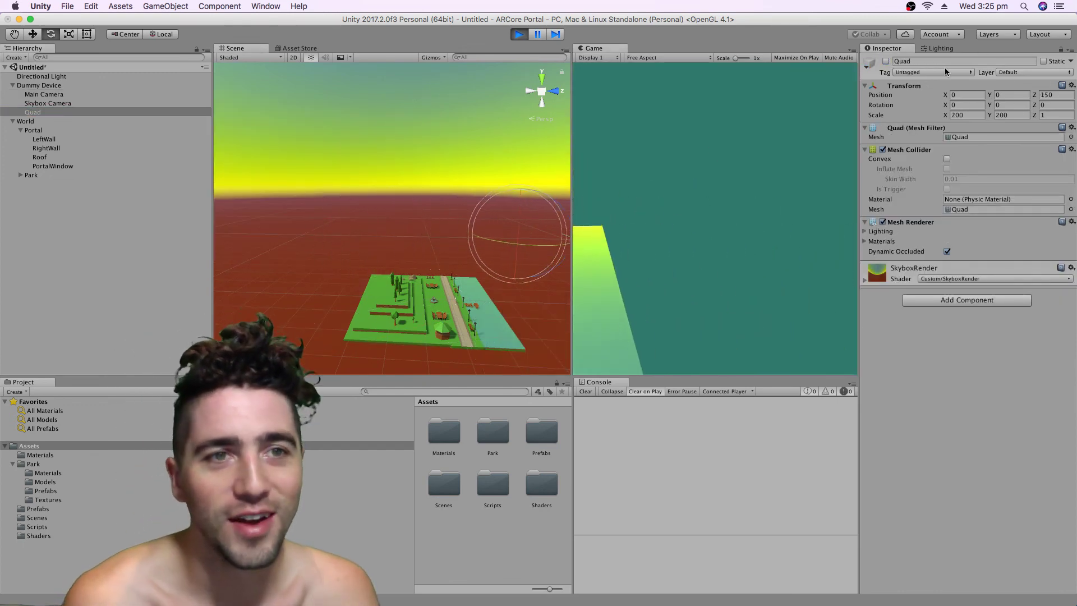
click(886, 61)
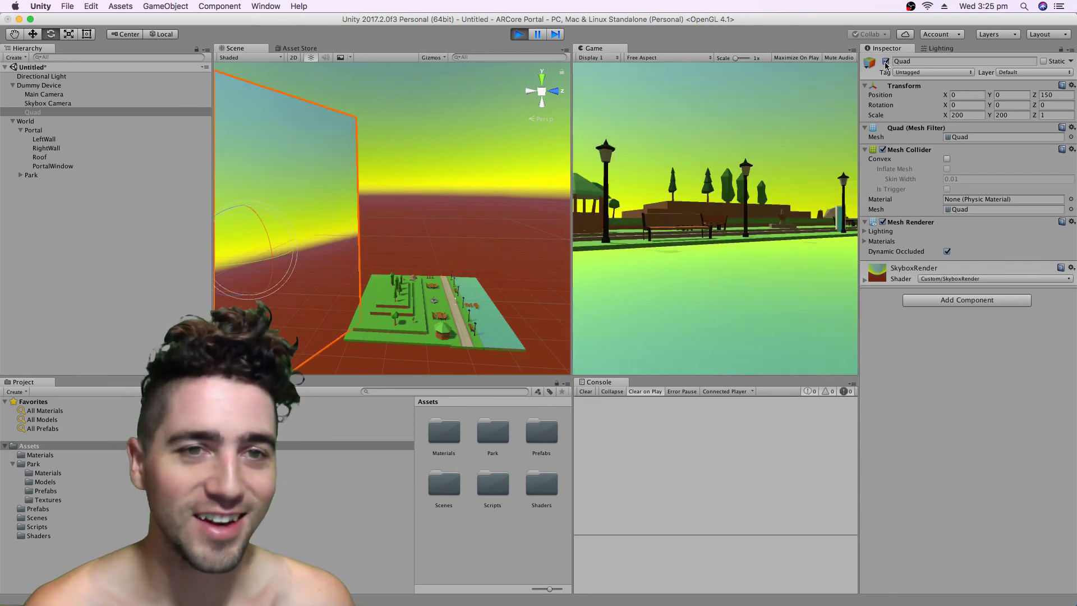